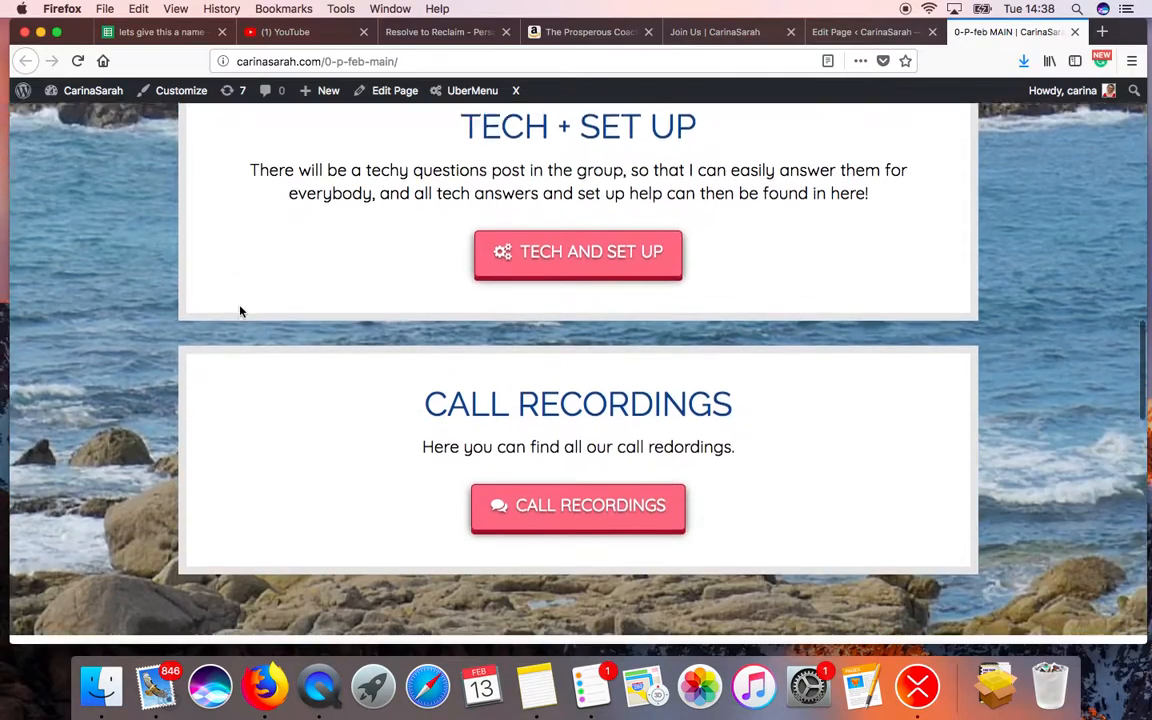
# - Look through the Support Videos, How I Did It, Tech + Set Up and Call Recordings sections of the program's main page
pyautogui.scroll(6, 240, 311)
pyautogui.scroll(4, 240, 311)
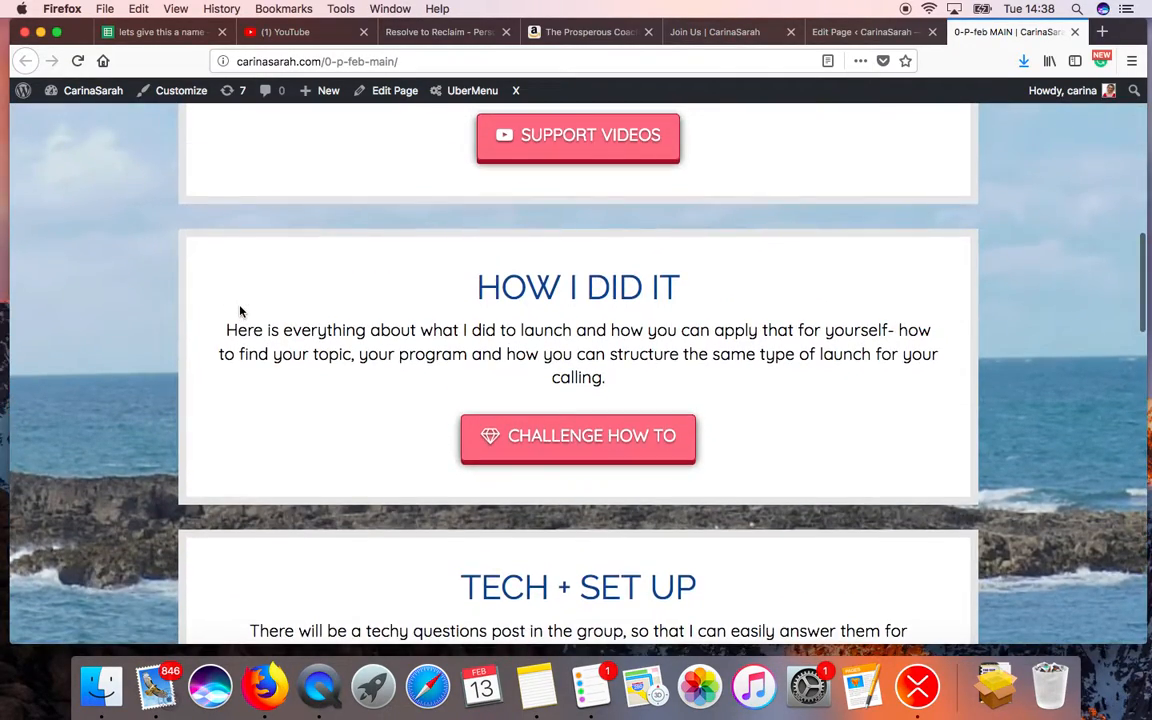
pyautogui.scroll(-2, 240, 311)
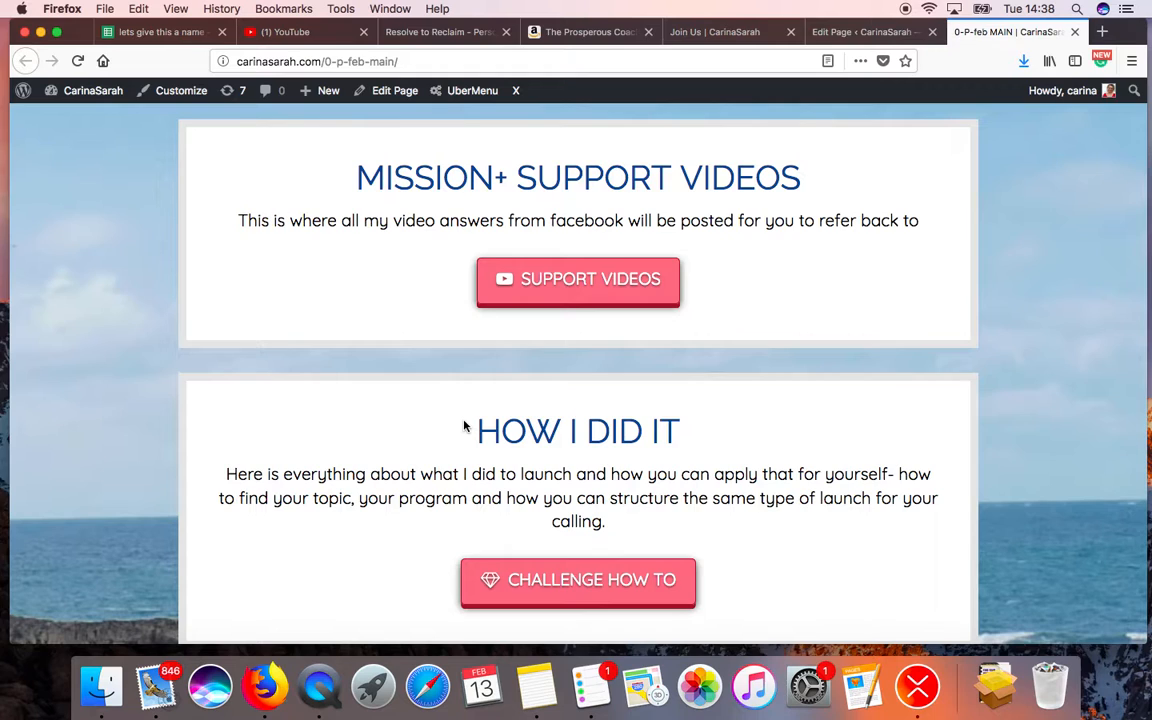
pyautogui.scroll(-3, 464, 427)
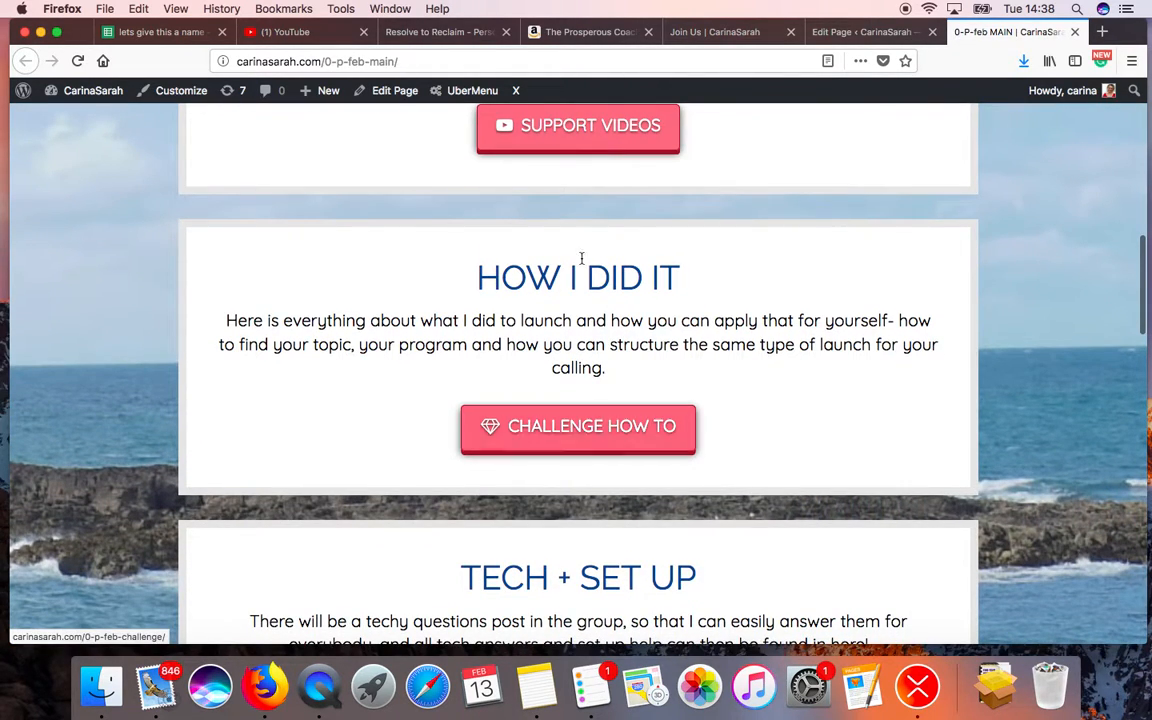
pyautogui.scroll(-3, 592, 344)
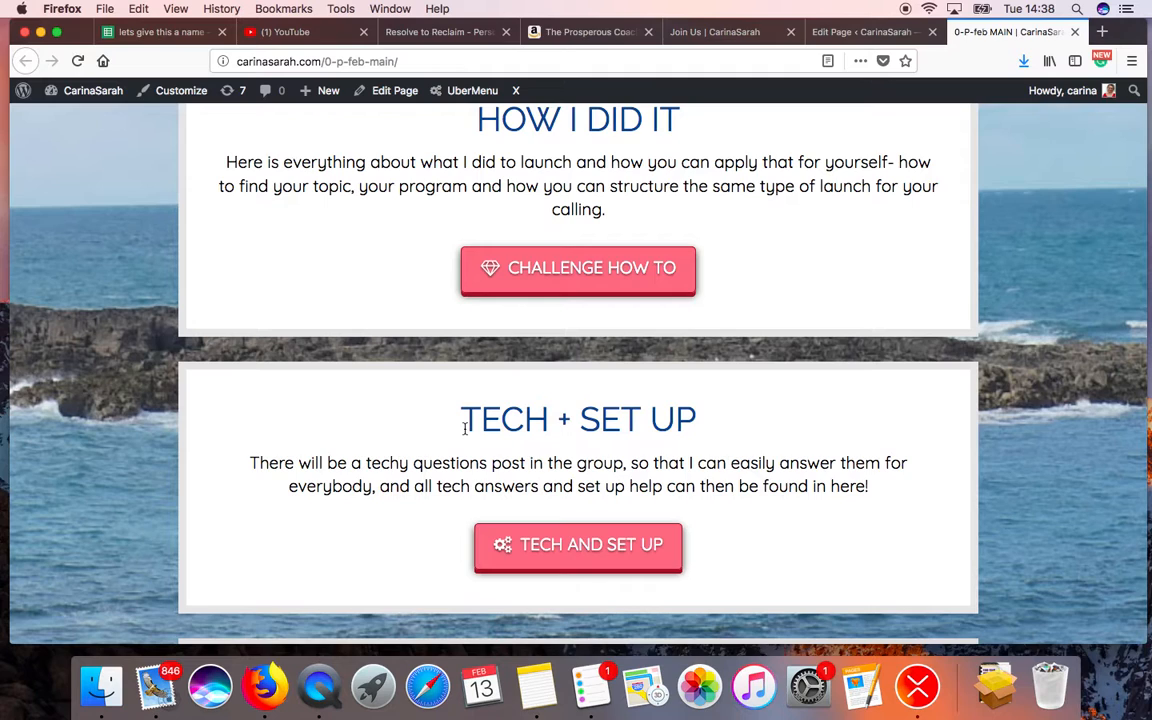
pyautogui.scroll(-5, 464, 428)
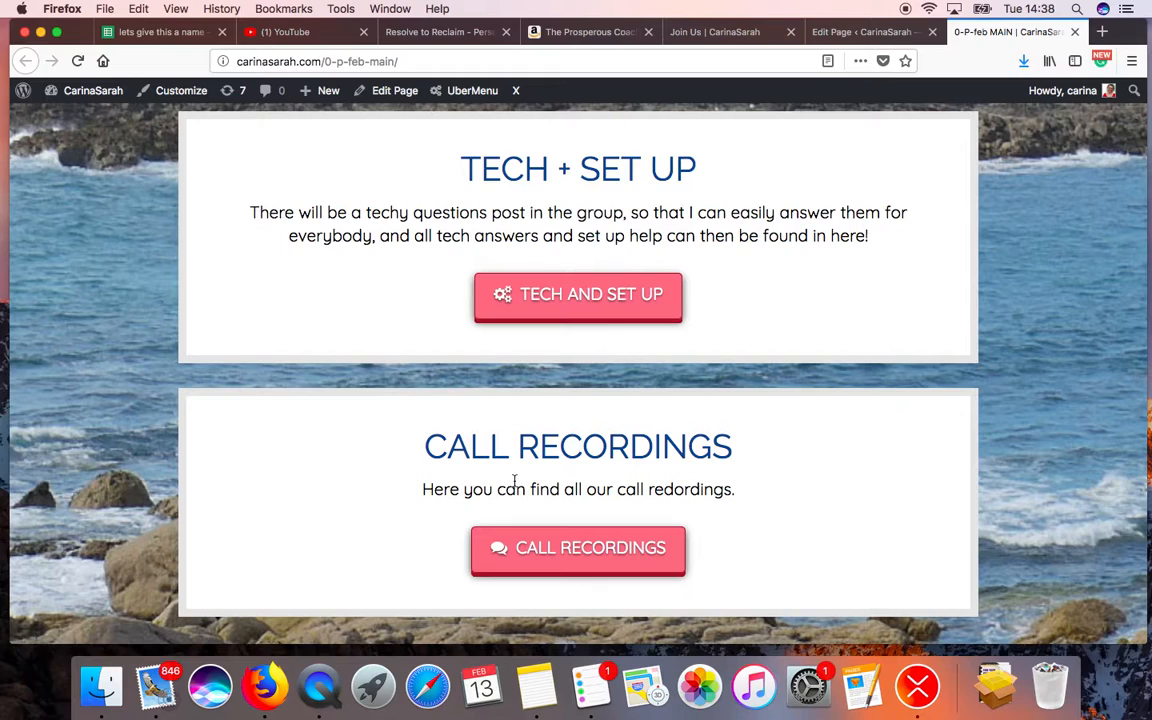
pyautogui.scroll(-2, 514, 481)
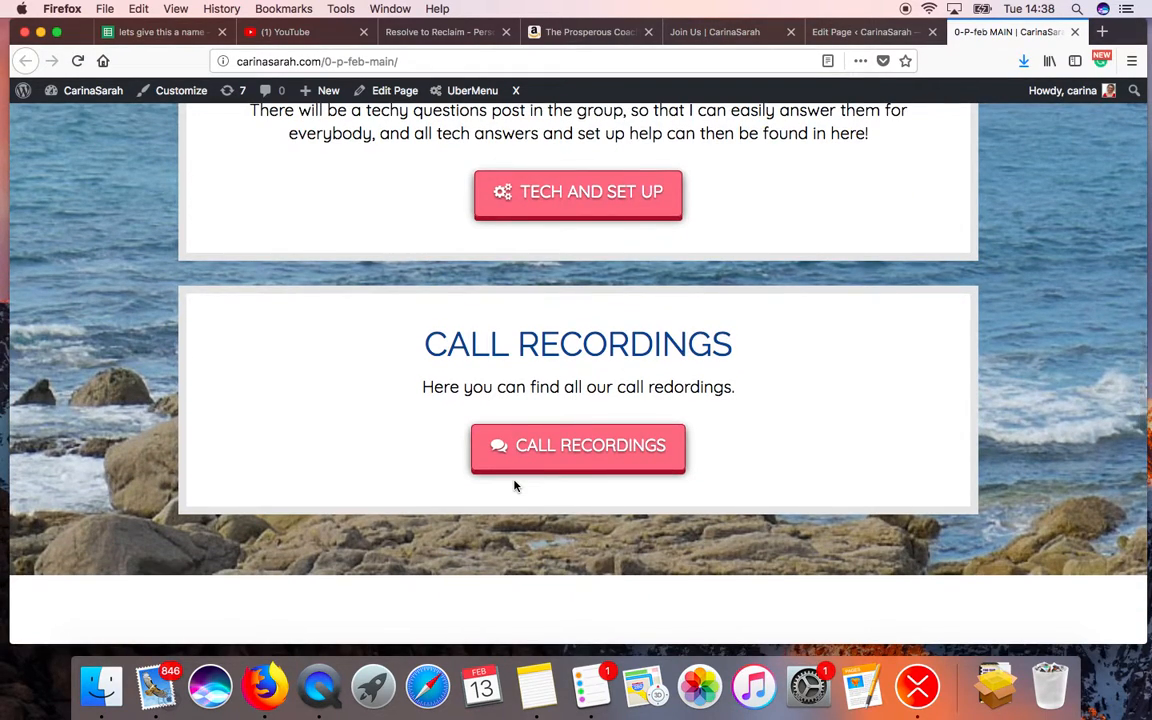
pyautogui.scroll(6, 514, 481)
pyautogui.scroll(10, 514, 481)
pyautogui.scroll(-4, 514, 486)
pyautogui.scroll(-5, 514, 486)
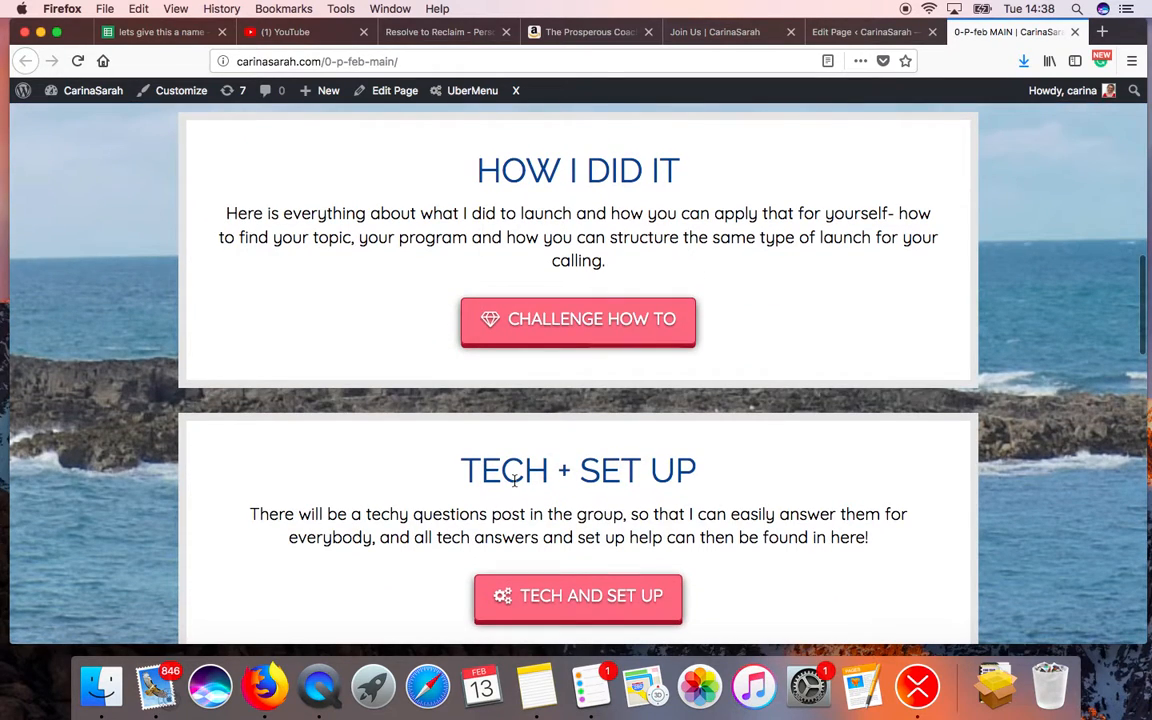
pyautogui.scroll(-5, 514, 481)
pyautogui.scroll(3, 514, 483)
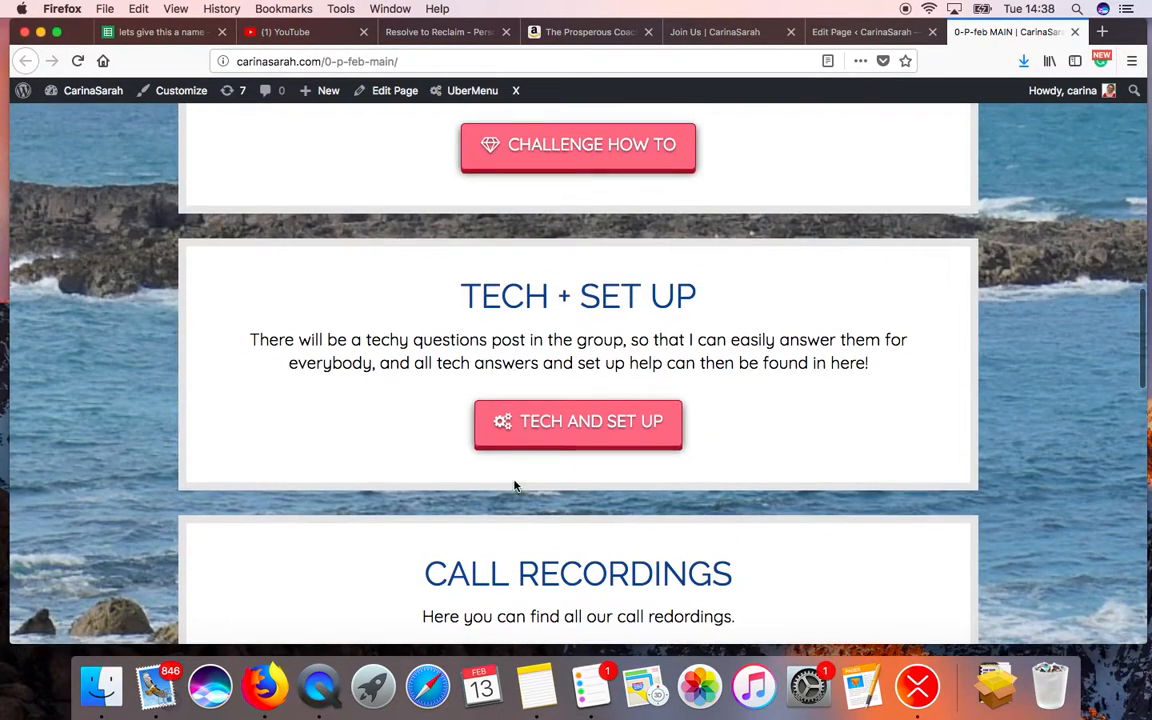
# - Open the Tech and Set Up page and examine its navigation buttons, picture placeholders and video placeholders
pyautogui.click(542, 438)
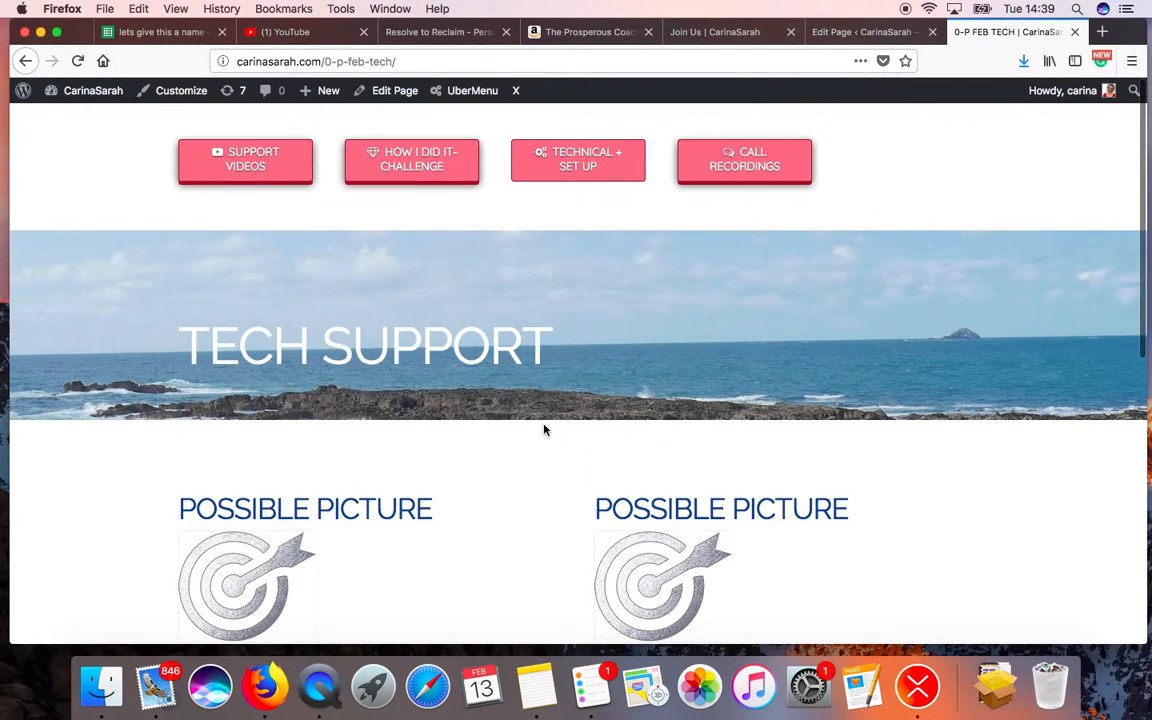
pyautogui.scroll(-5, 455, 267)
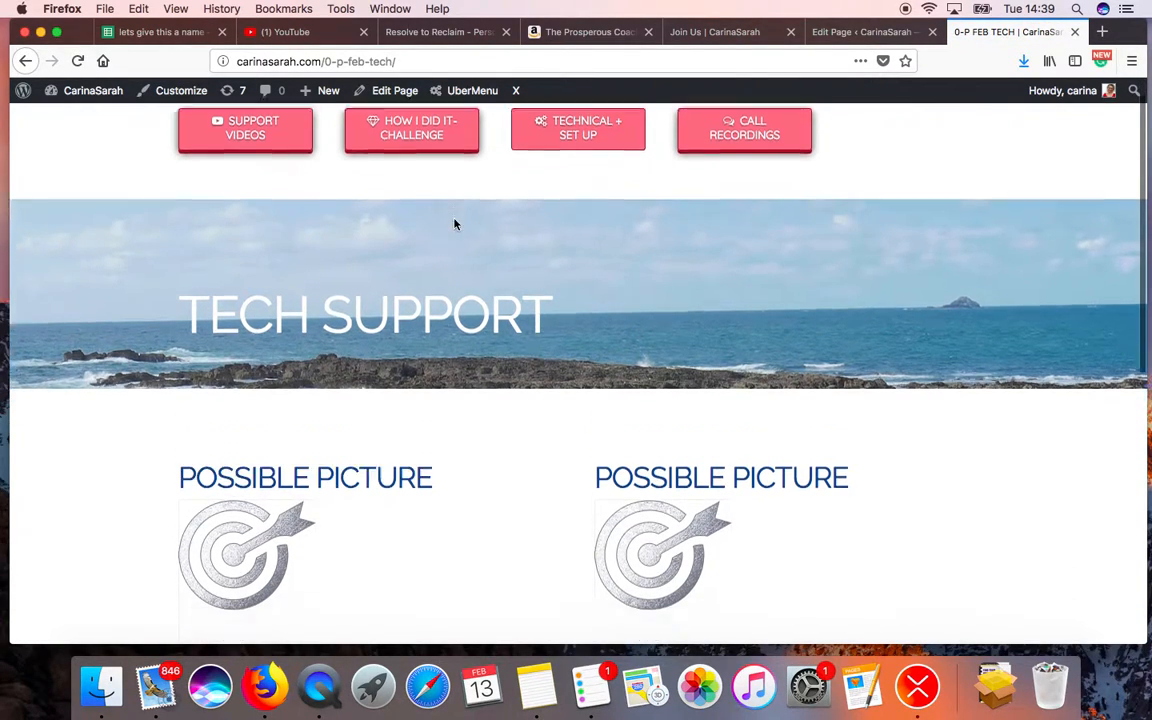
pyautogui.scroll(6, 455, 224)
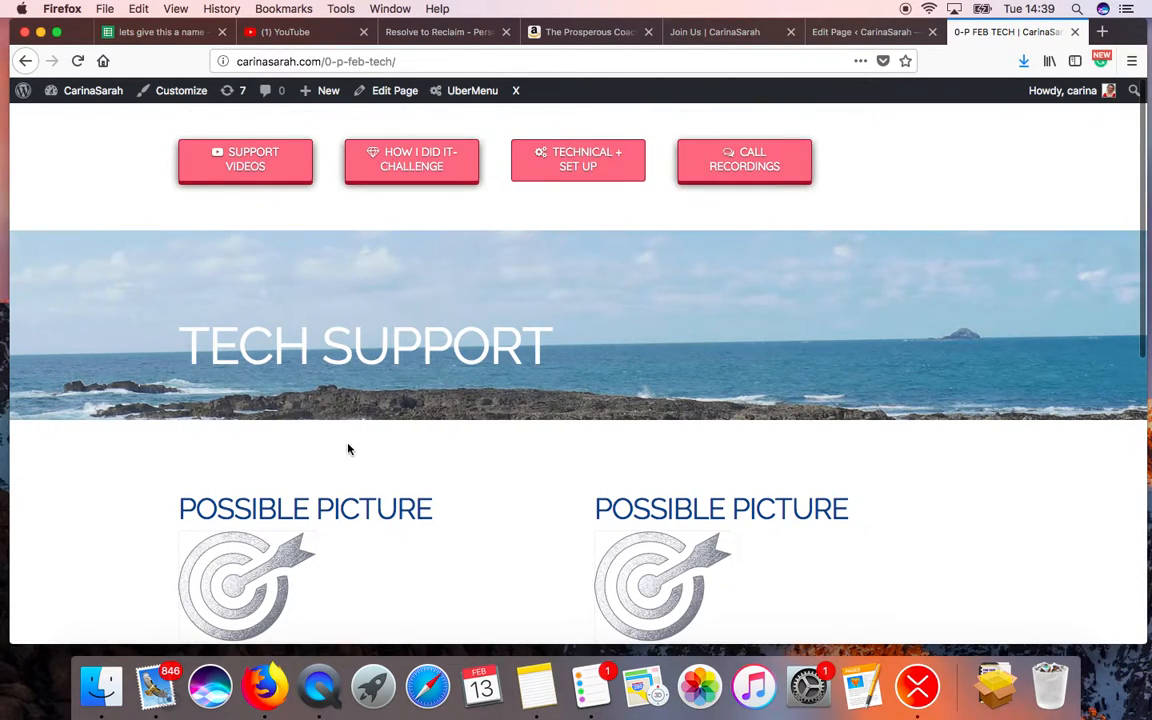
pyautogui.scroll(-3, 347, 447)
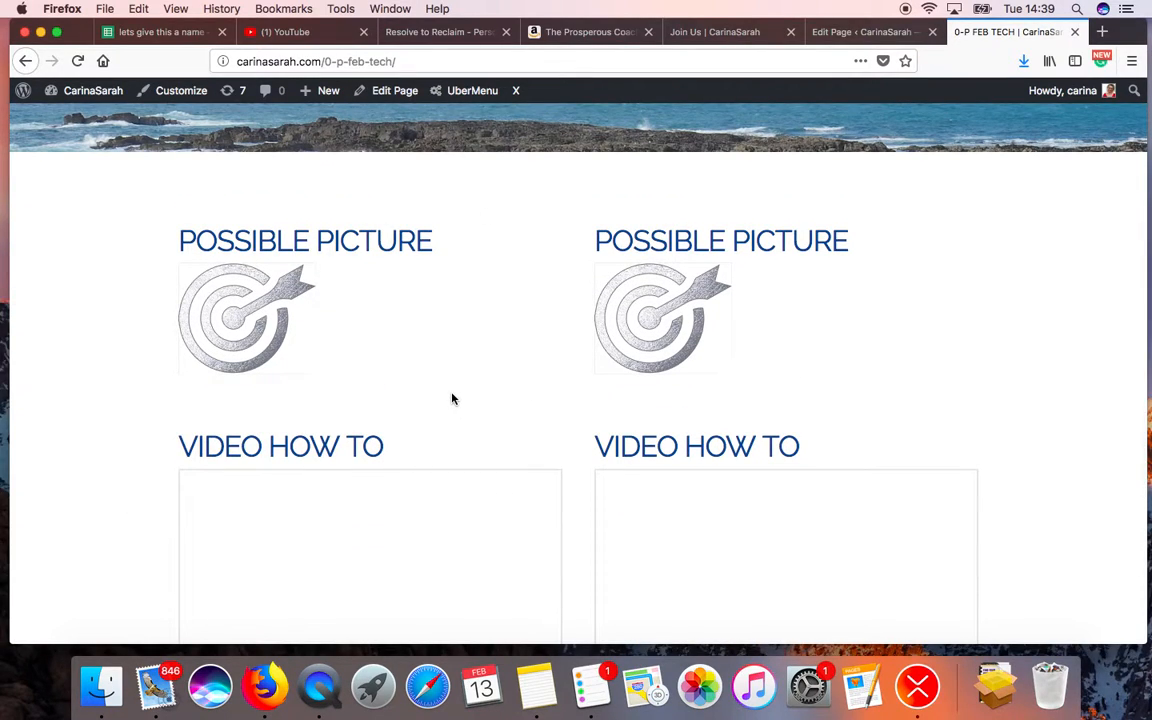
pyautogui.scroll(3, 451, 398)
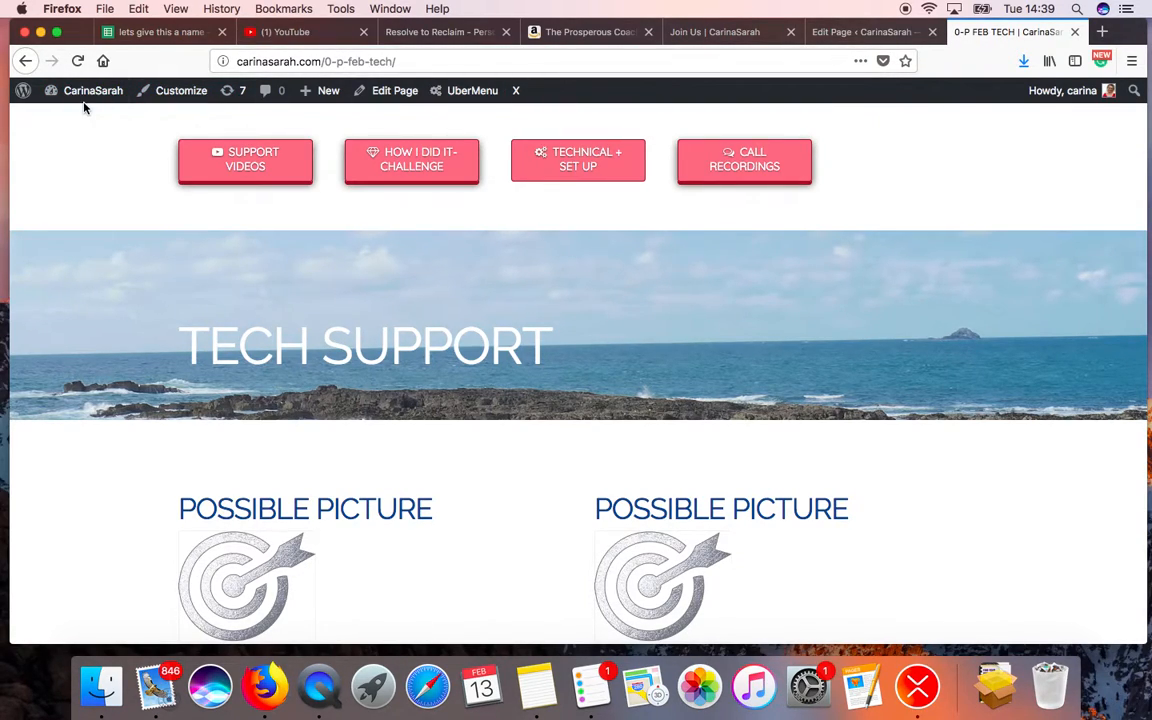
# - Go to the site's WordPress page list and open the 0-P FEB CHALLENGE page for editing
pyautogui.moveTo(85, 93)
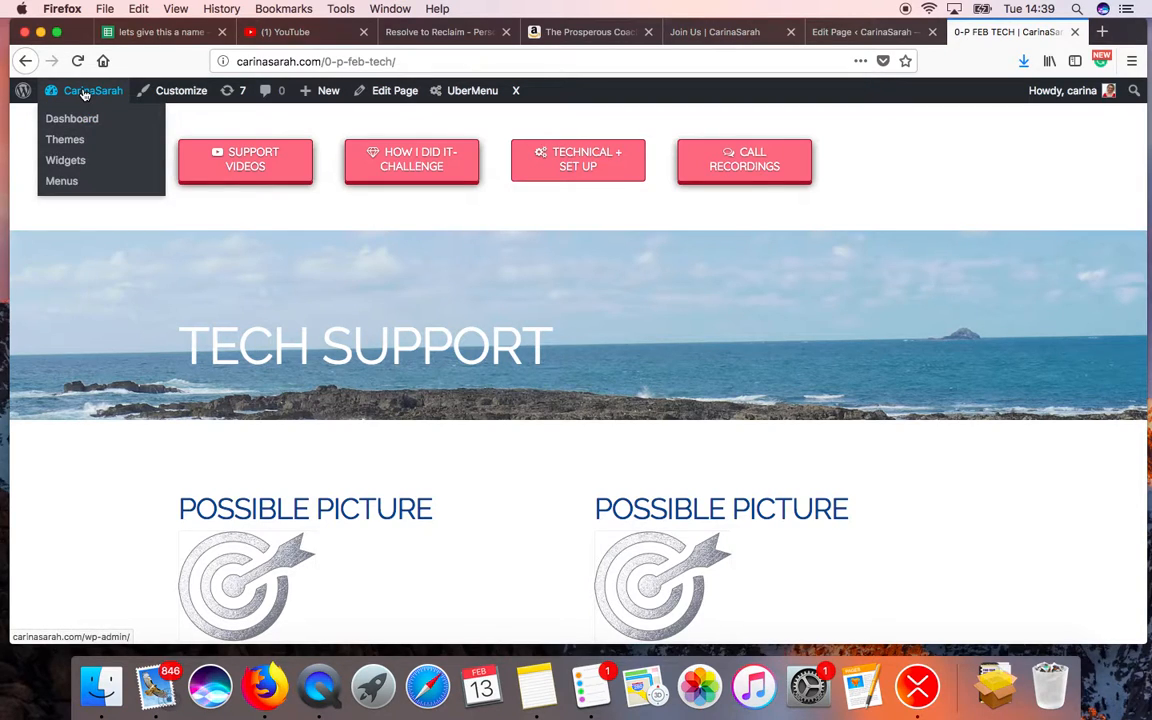
pyautogui.click(70, 118)
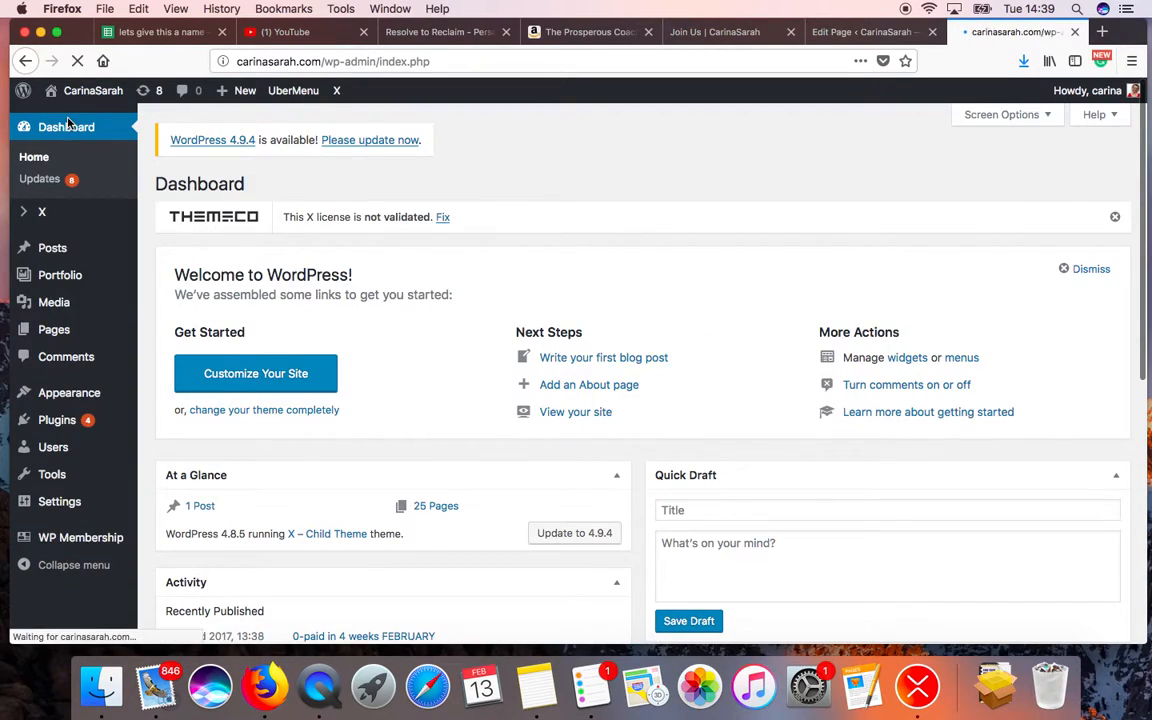
pyautogui.click(64, 340)
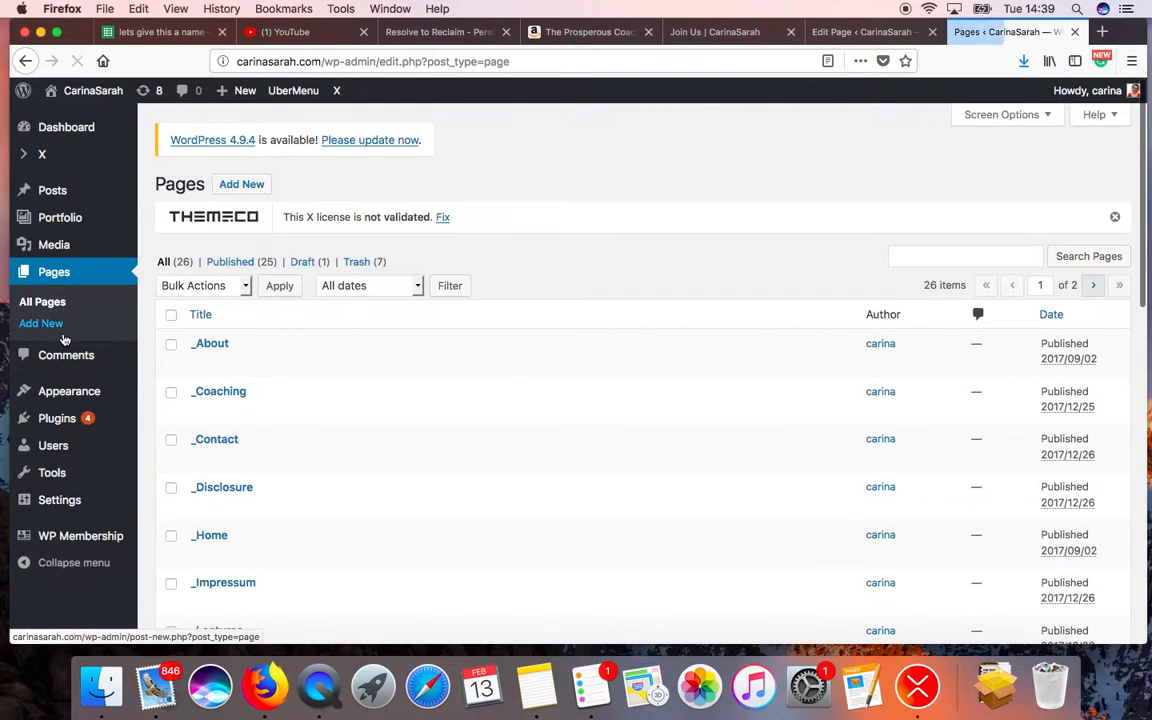
pyautogui.scroll(-3, 363, 430)
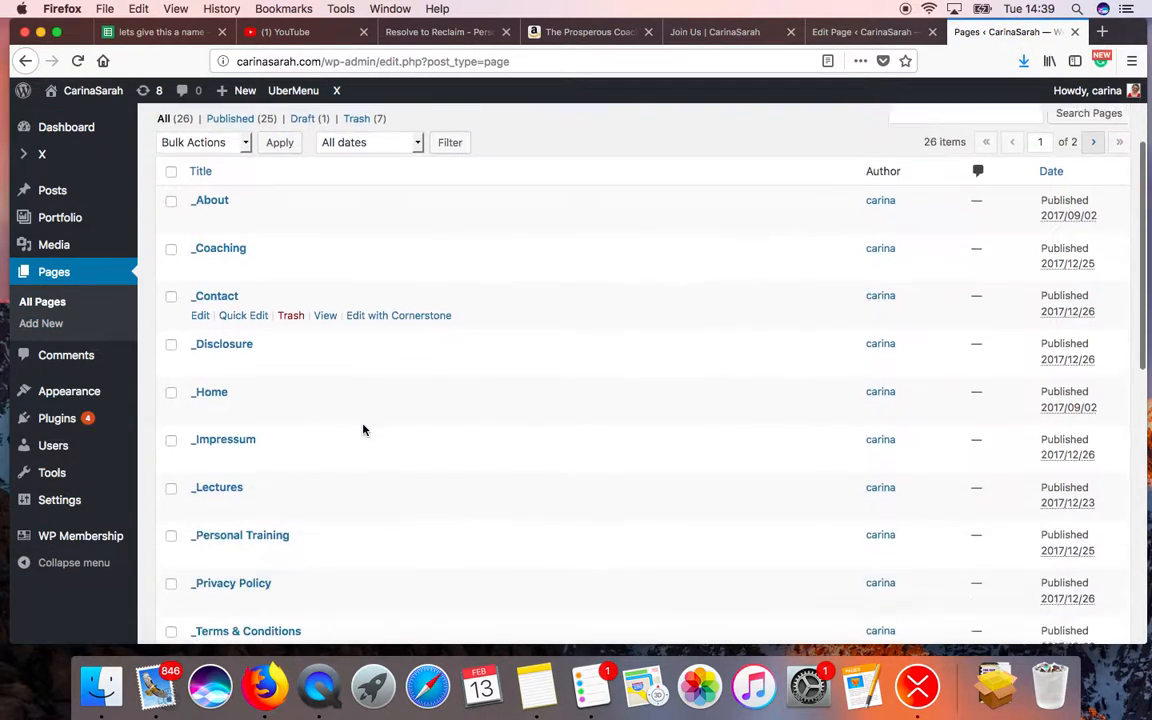
pyautogui.scroll(-5, 363, 430)
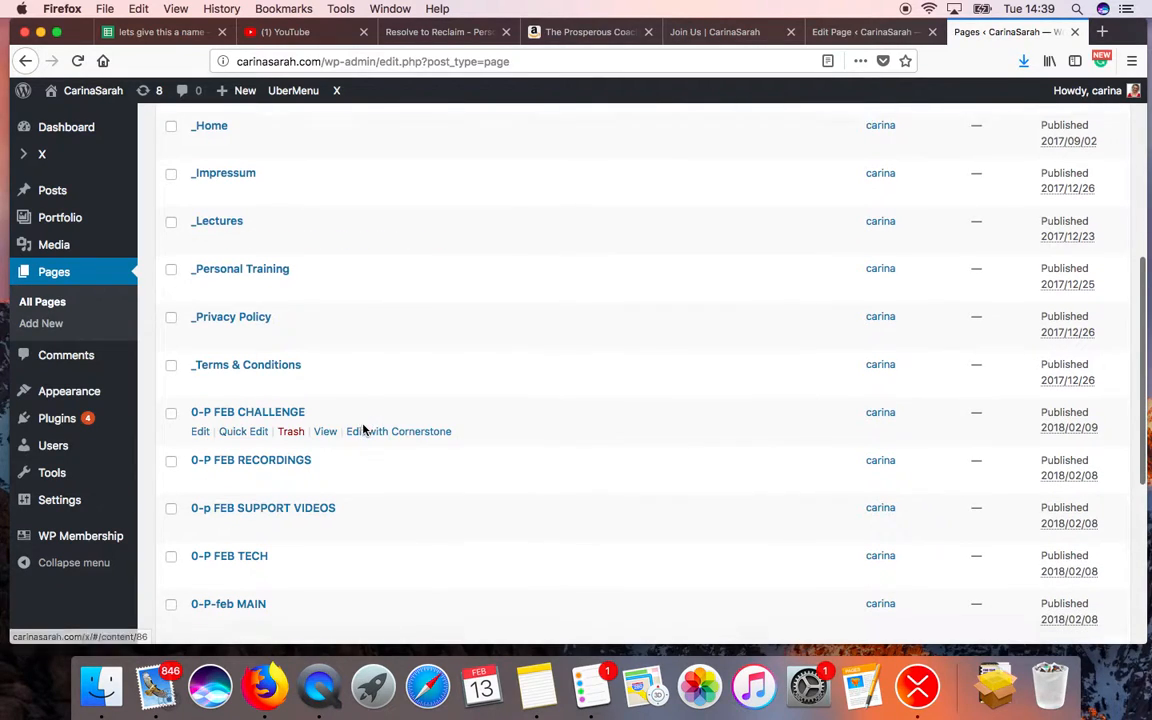
pyautogui.scroll(-1, 363, 430)
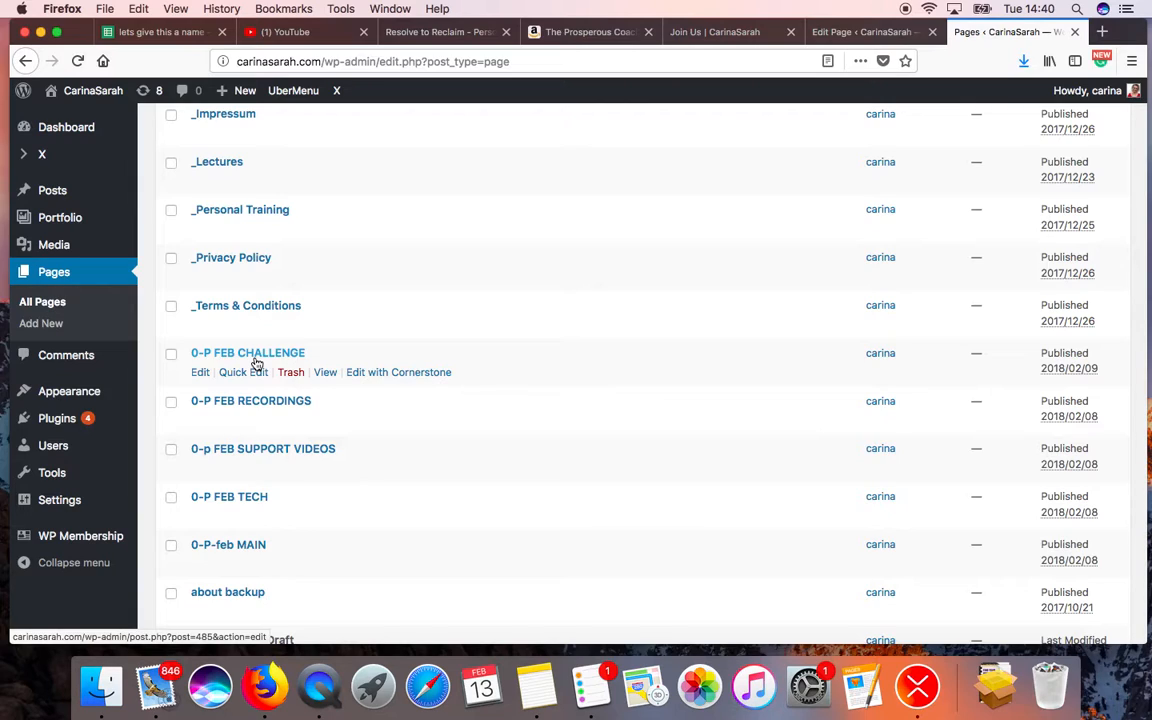
pyautogui.click(200, 375)
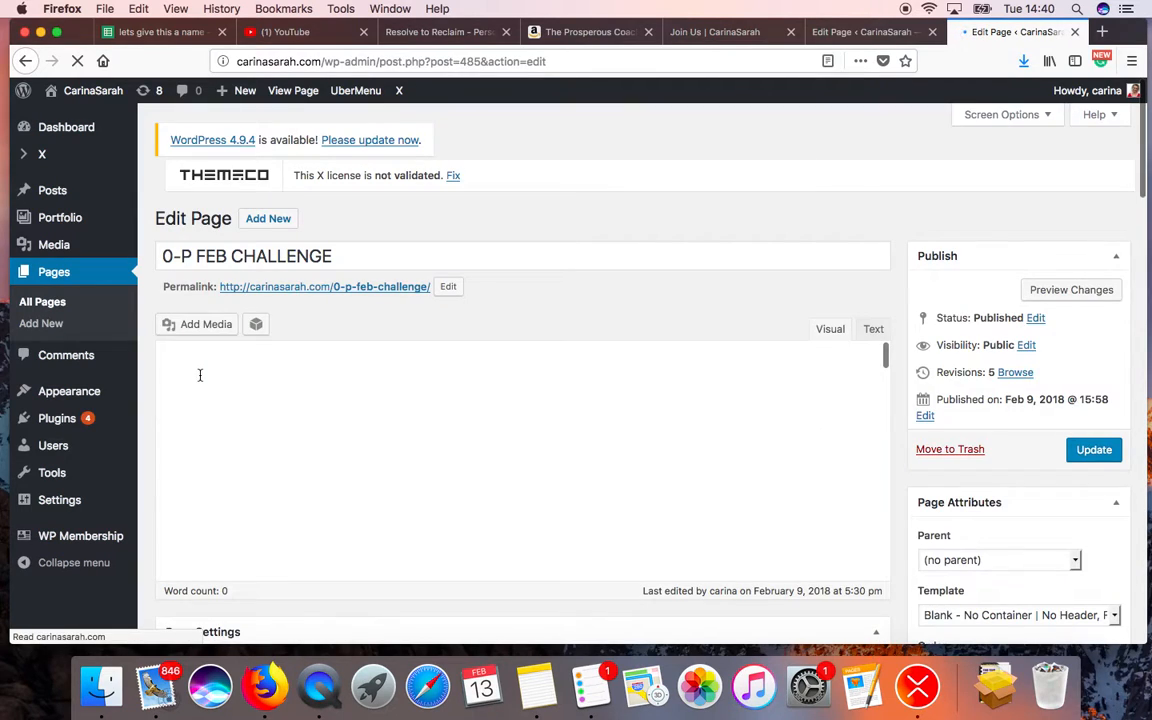
# - Set the page's Simple WP Membership Protection to not protect the content, and update the page
pyautogui.scroll(-15, 200, 375)
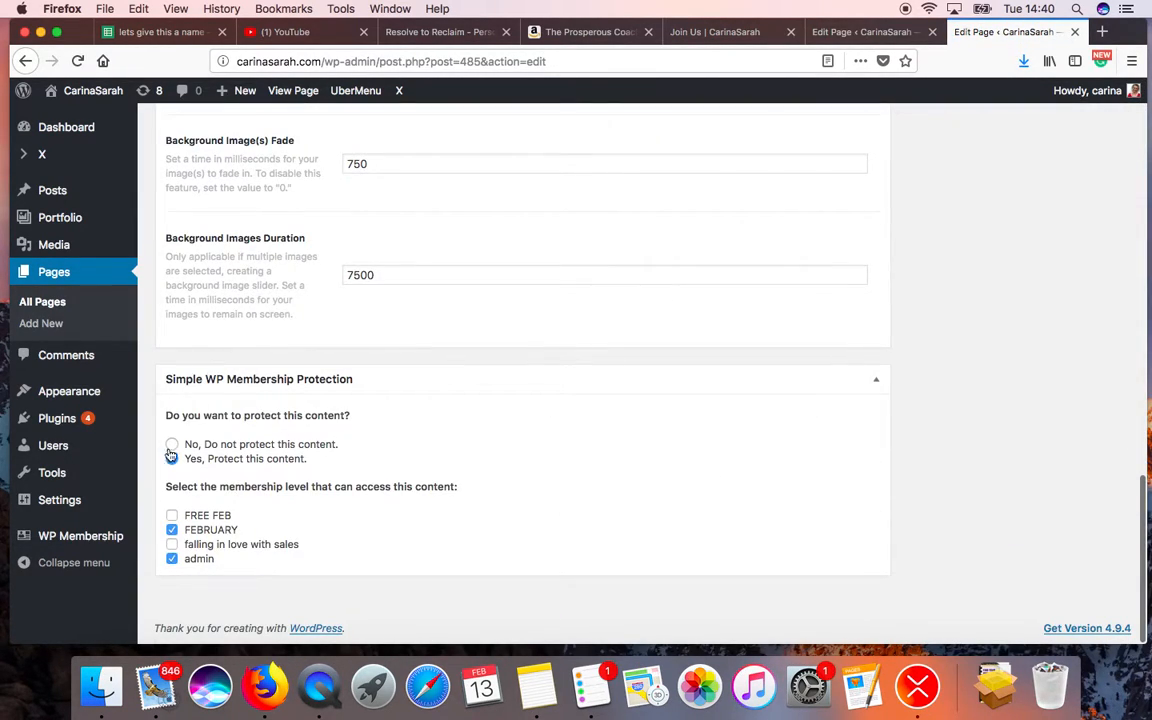
pyautogui.click(172, 445)
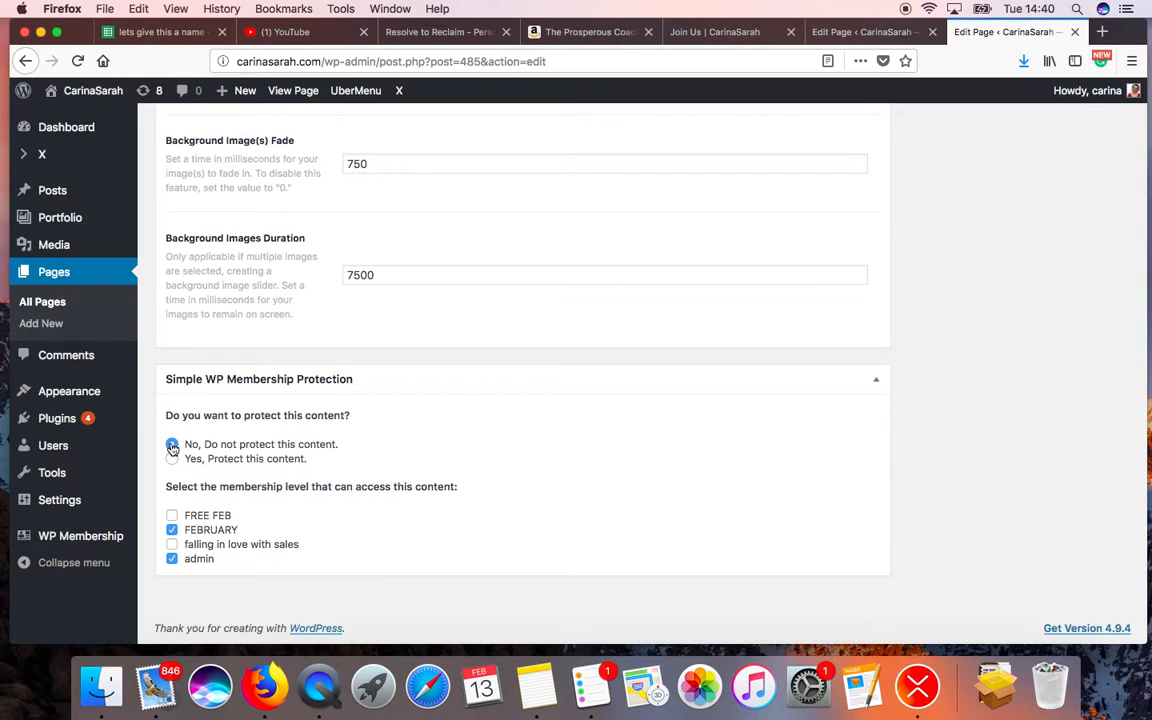
pyautogui.scroll(20, 733, 453)
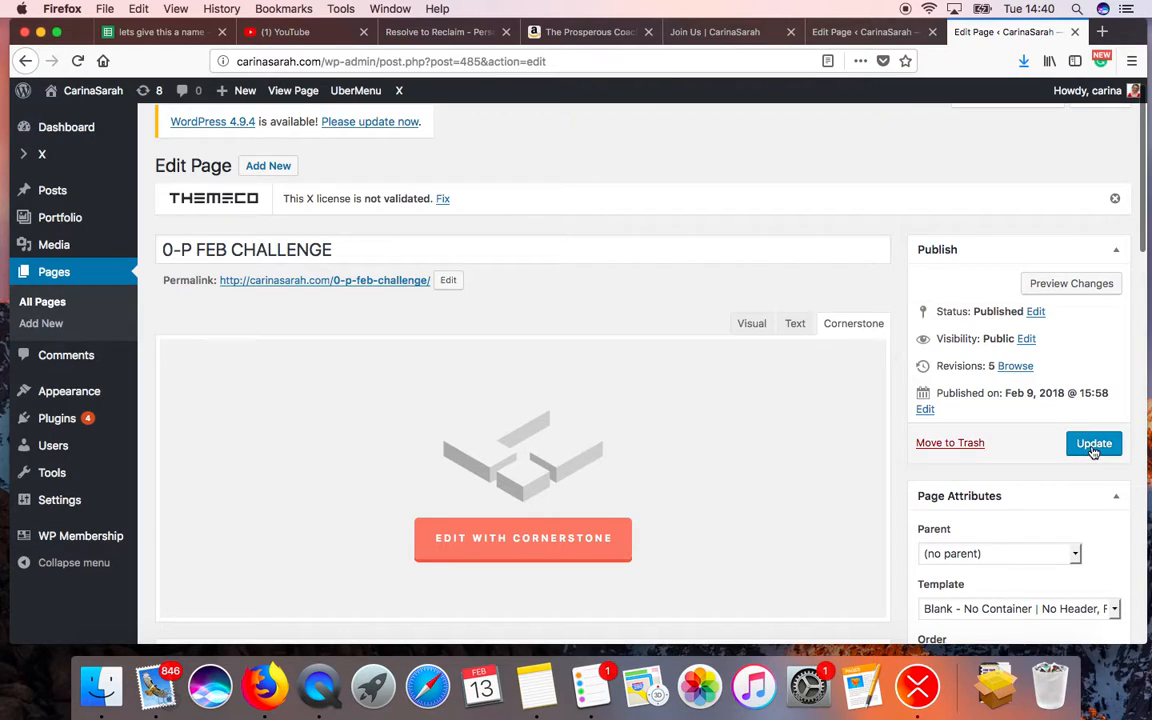
pyautogui.click(1094, 445)
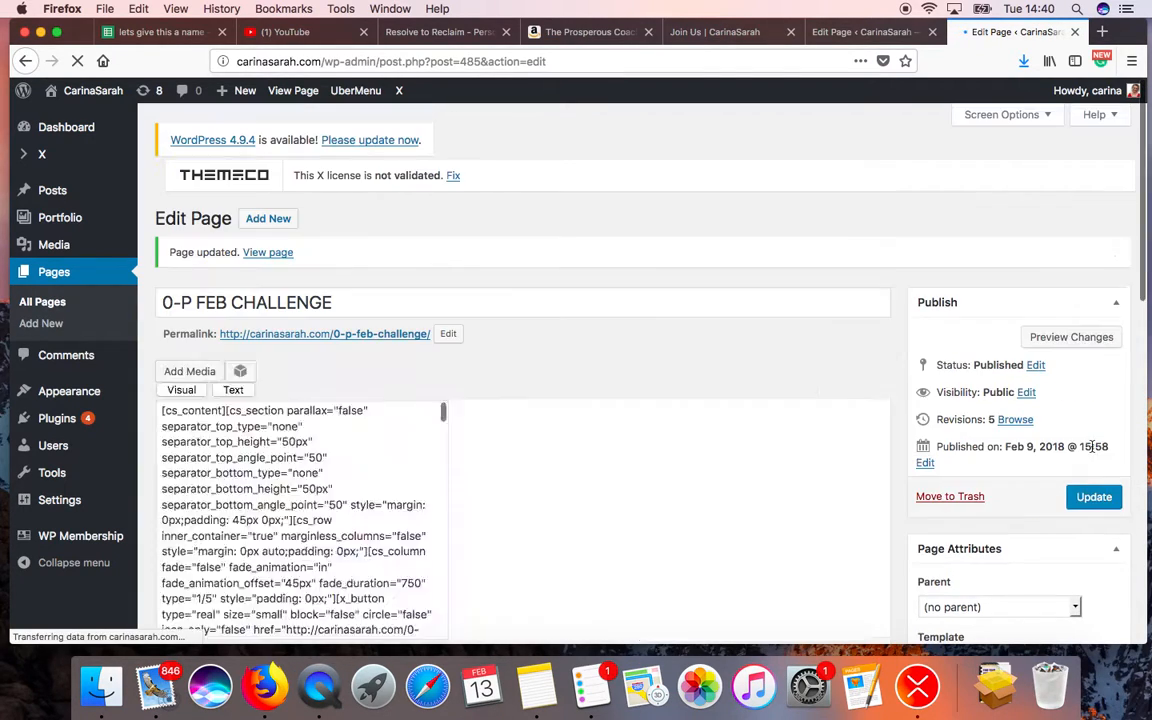
# - Open the challenge page in the Cornerstone editor and look through its content sections down to the footer
pyautogui.scroll(-5, 775, 501)
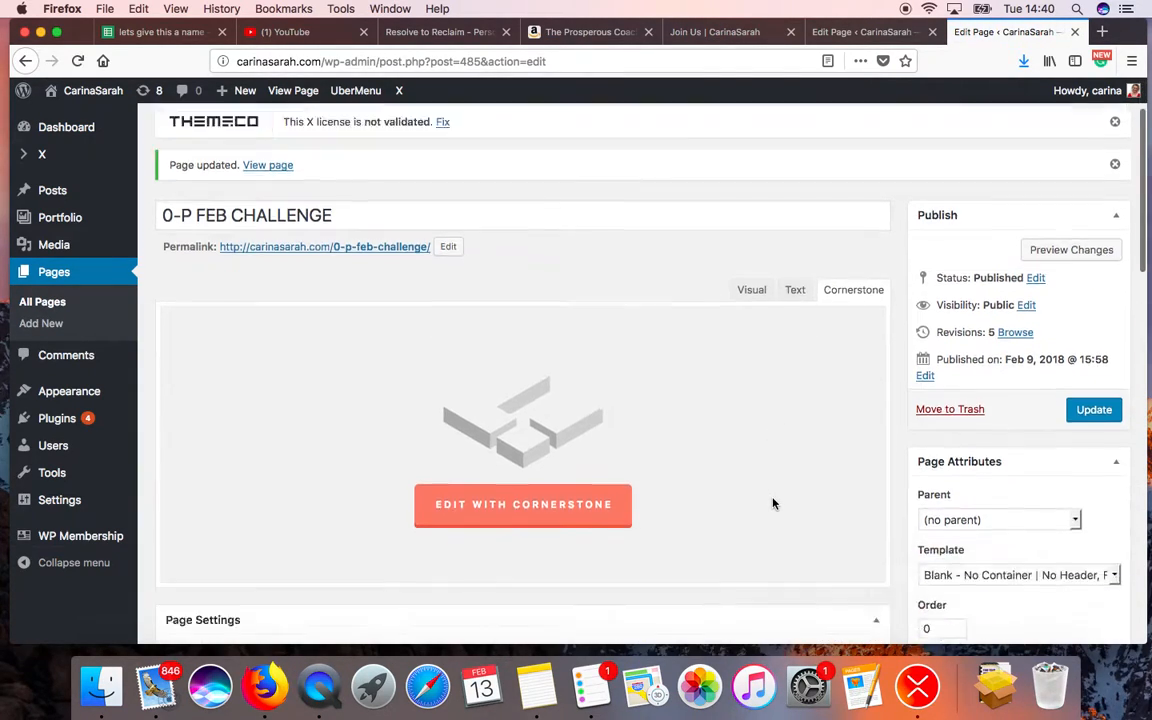
pyautogui.click(508, 323)
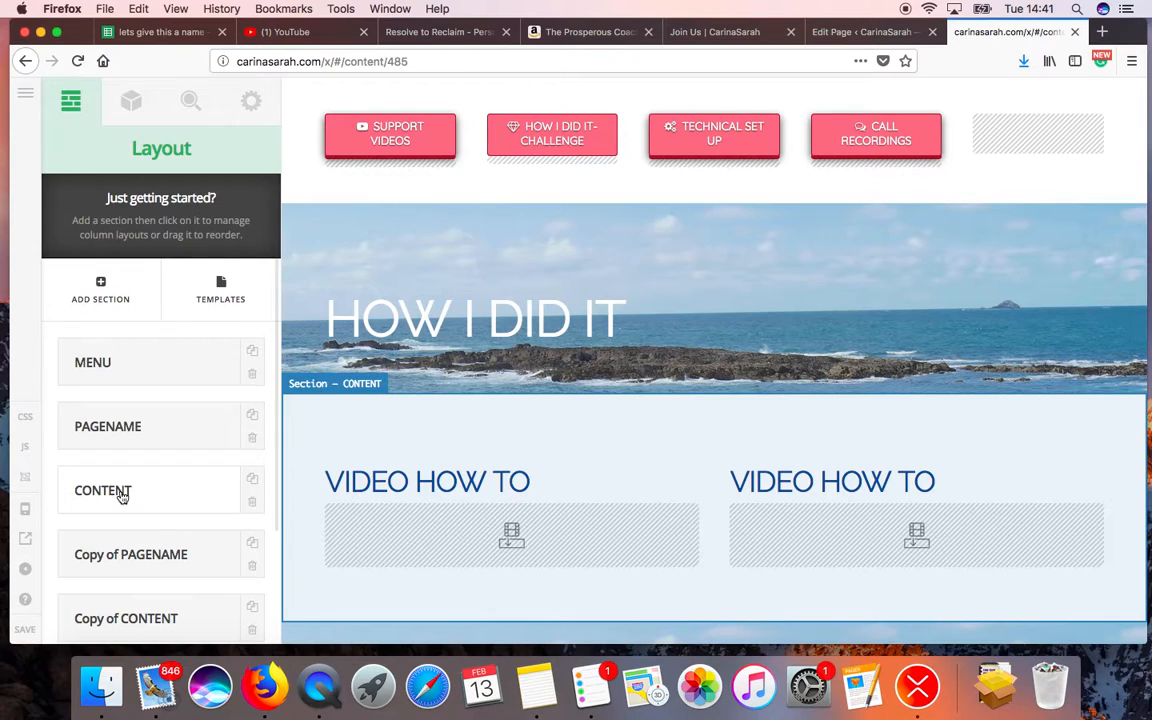
pyautogui.scroll(-15, 528, 463)
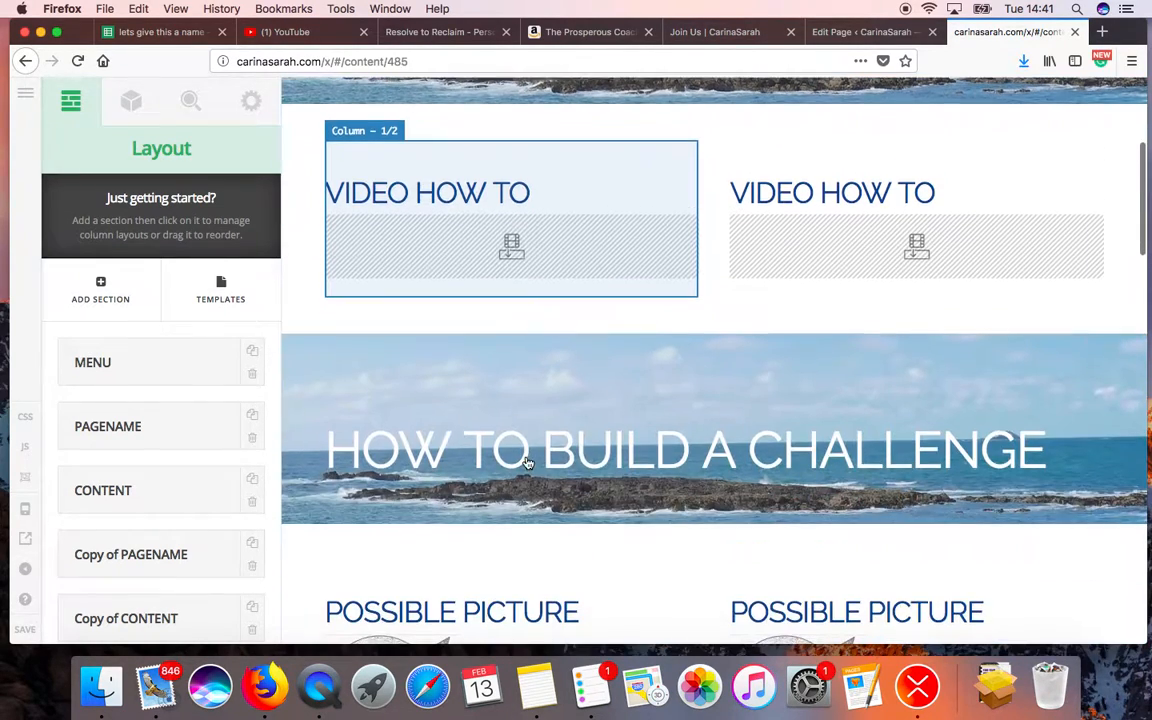
pyautogui.scroll(-20, 528, 463)
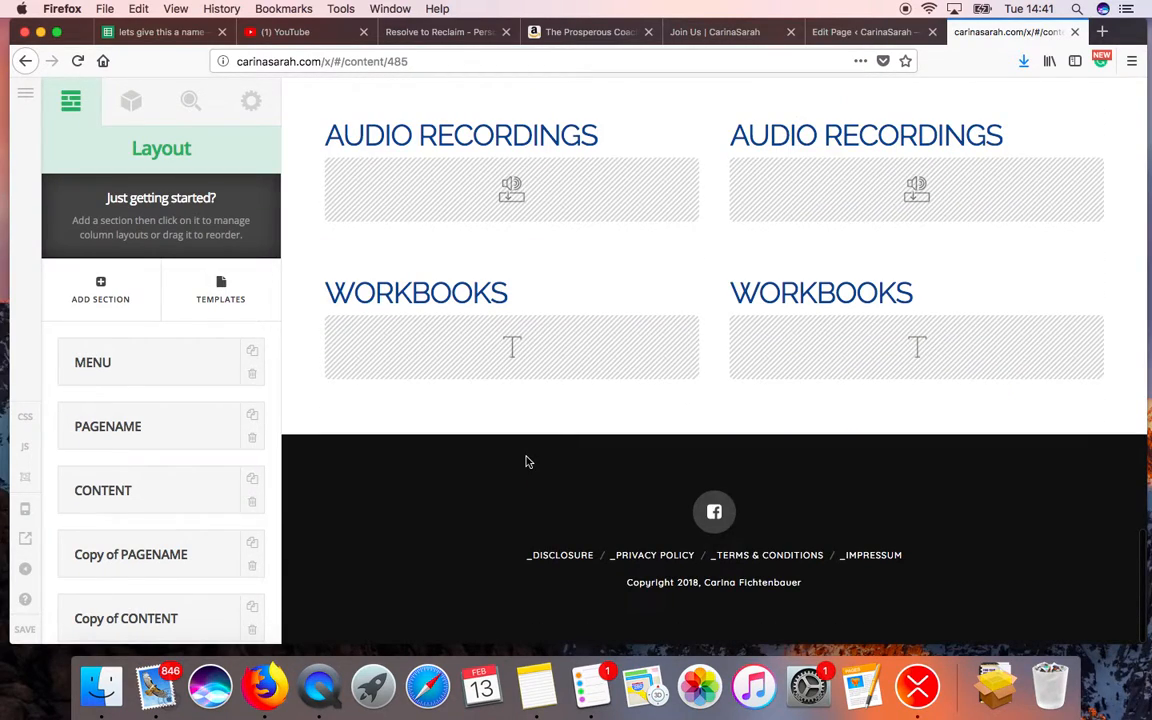
pyautogui.scroll(20, 528, 462)
pyautogui.scroll(3, 528, 462)
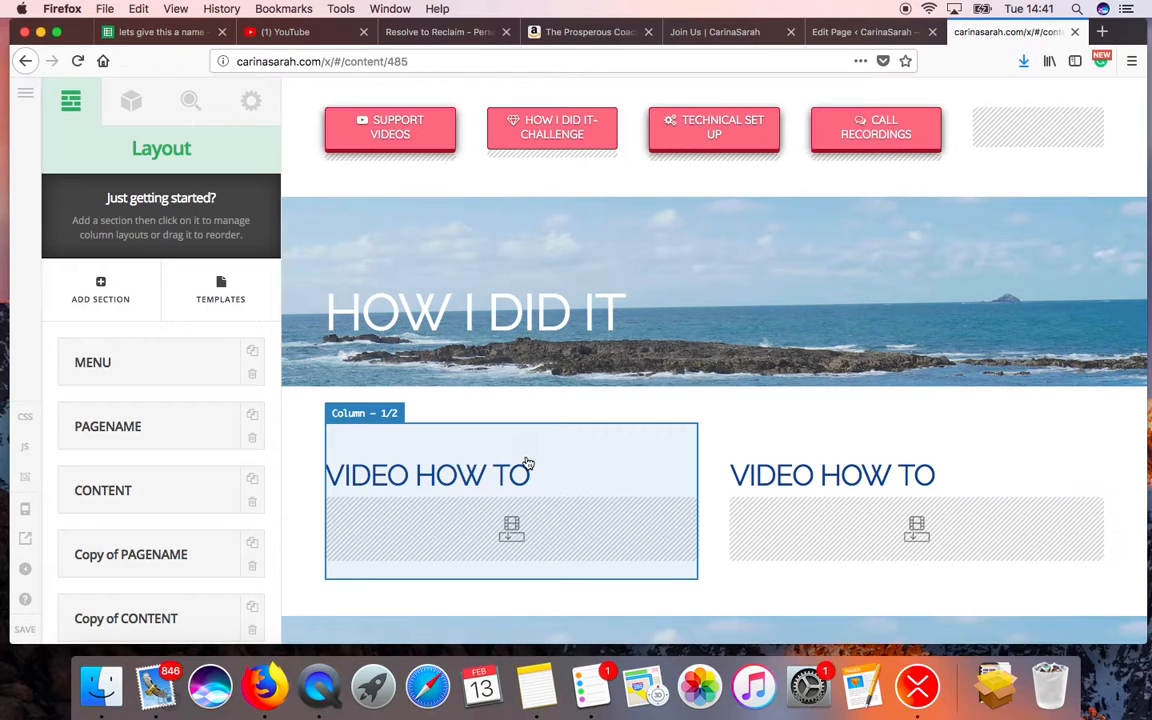
pyautogui.scroll(-1, 528, 462)
pyautogui.scroll(1, 528, 462)
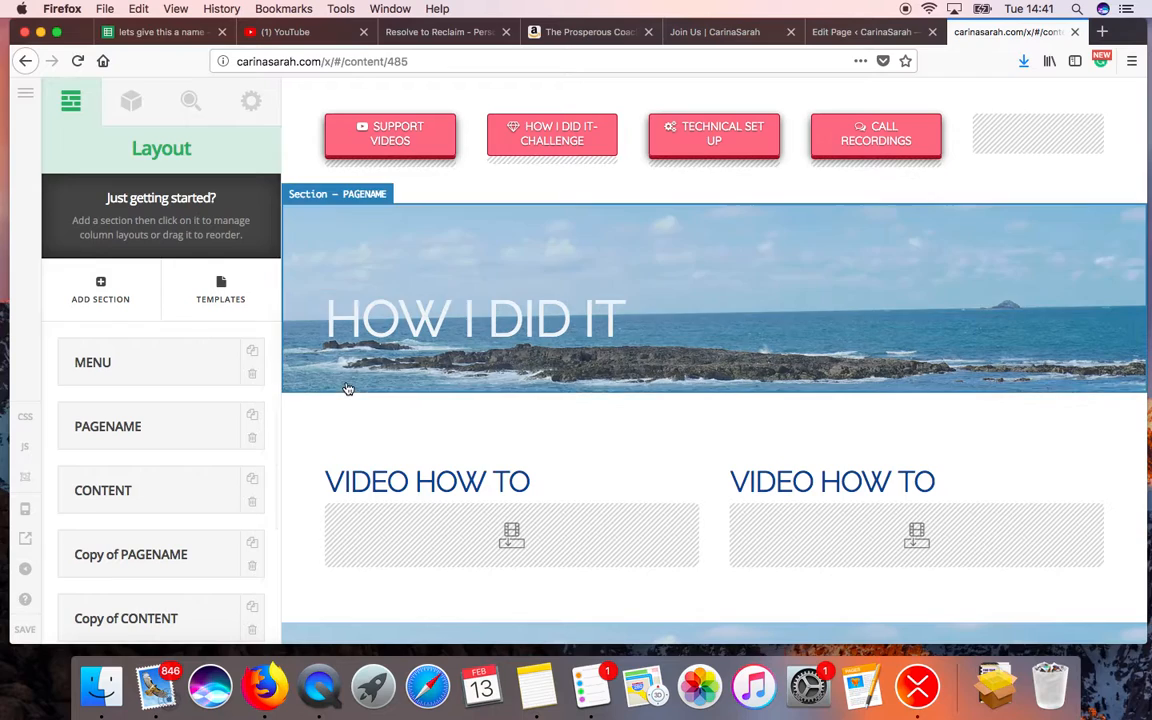
# - Change the first VIDEO HOW TO headline in the How I Did It section to "How I did it"
pyautogui.click(392, 487)
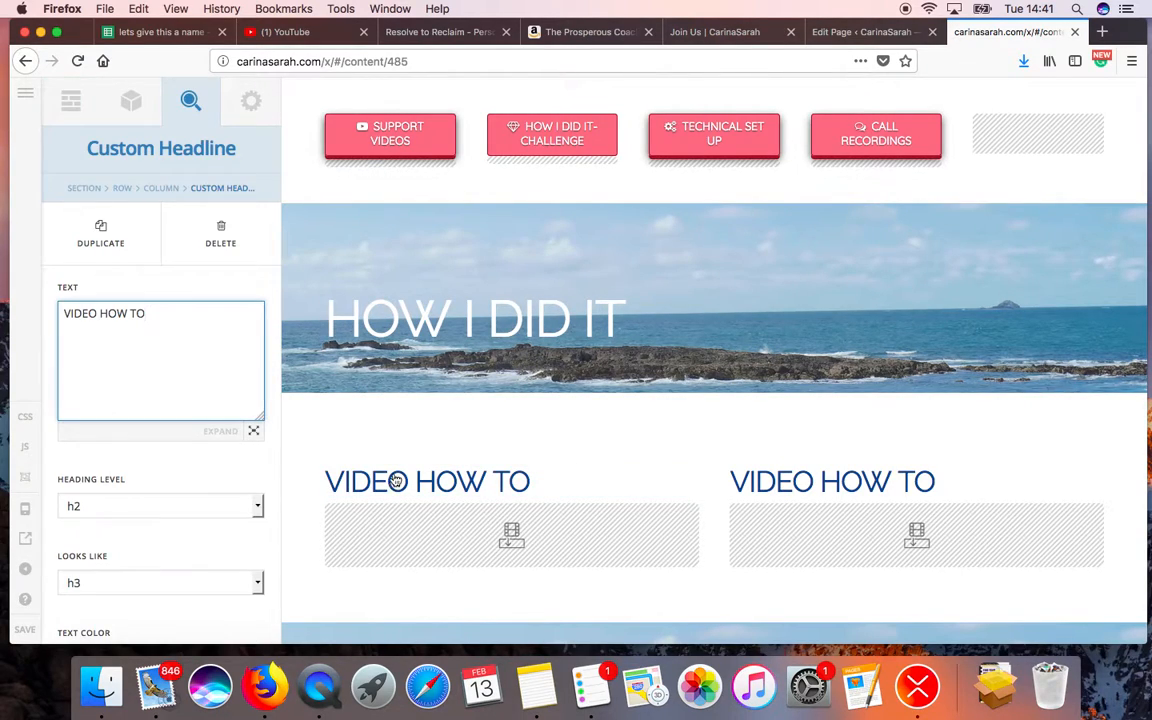
pyautogui.moveTo(166, 311); pyautogui.dragTo(28, 313)
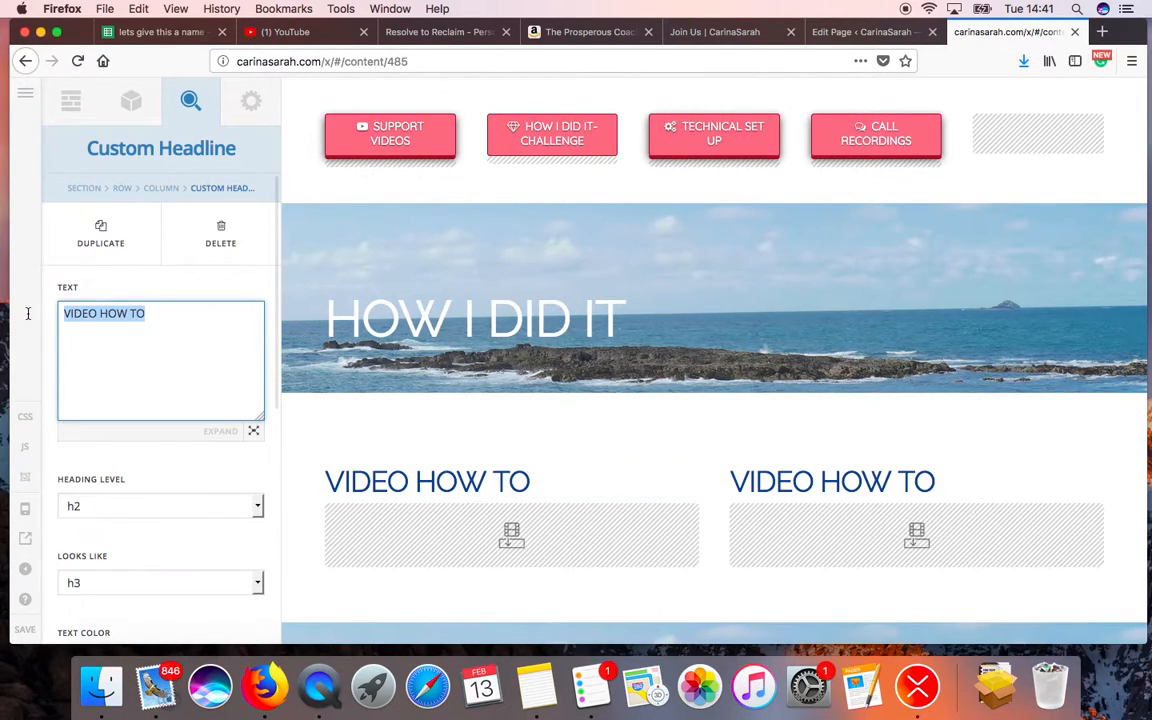
pyautogui.write('How')
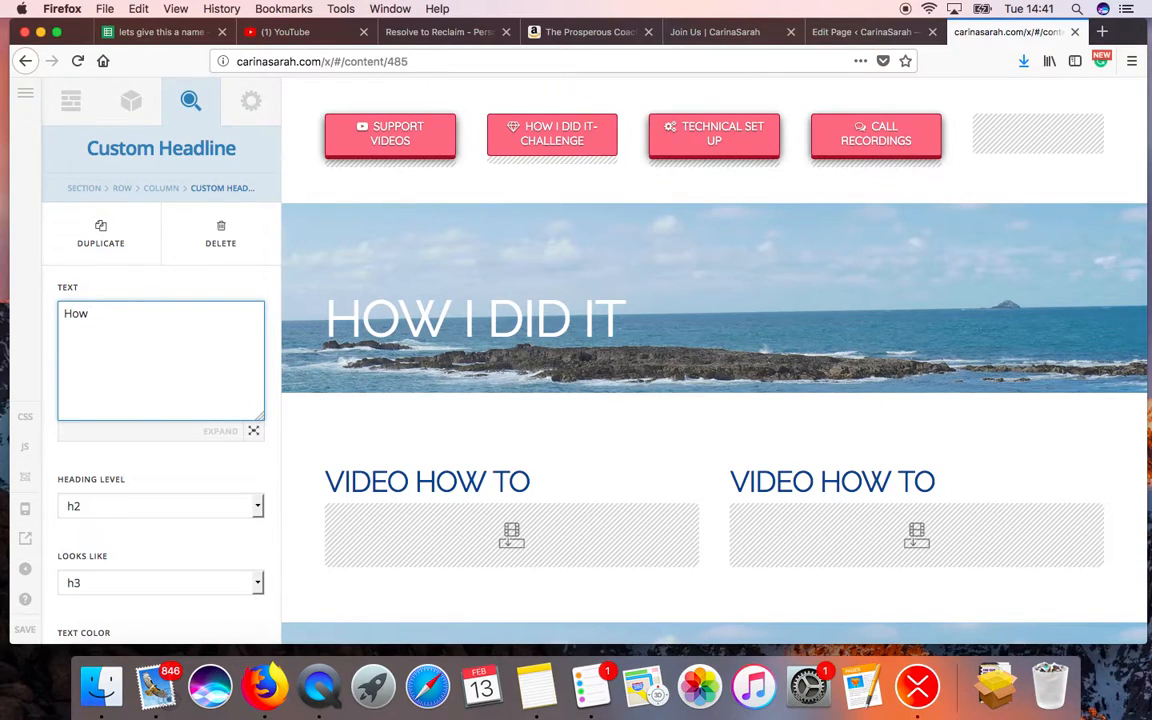
pyautogui.write(' i did')
pyautogui.press('BackSpace')
pyautogui.press('BackSpace')
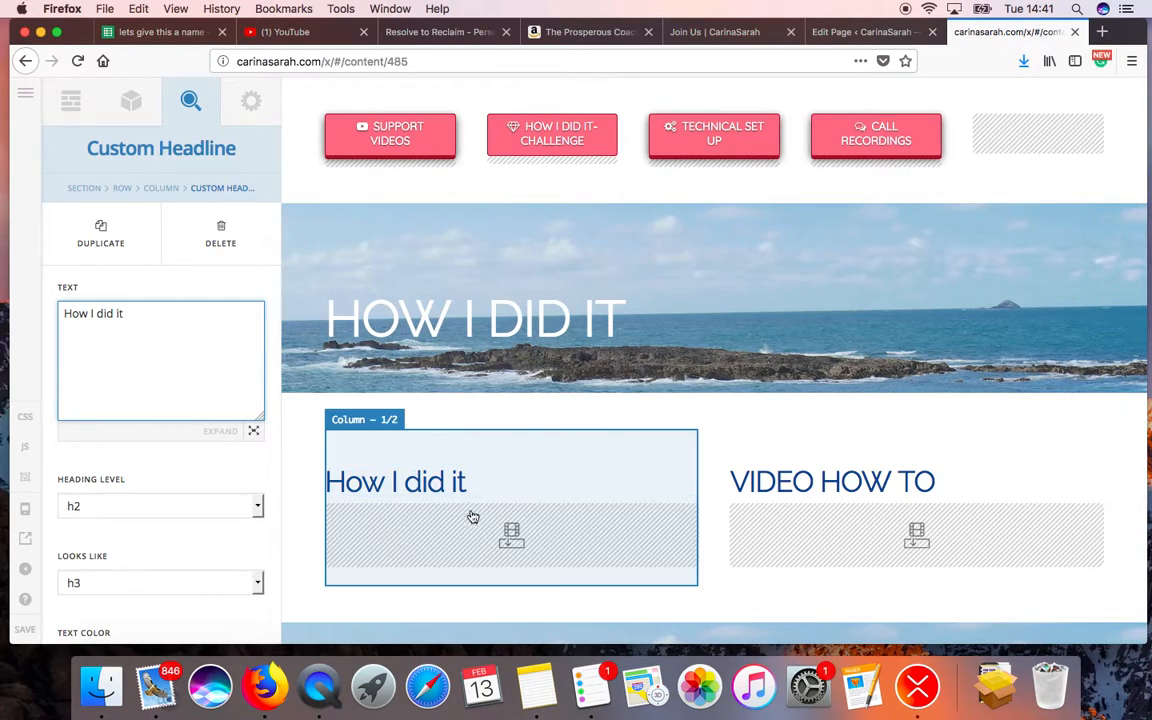
# - Delete the empty embedded video element under the "How I did it" headline
pyautogui.click(508, 545)
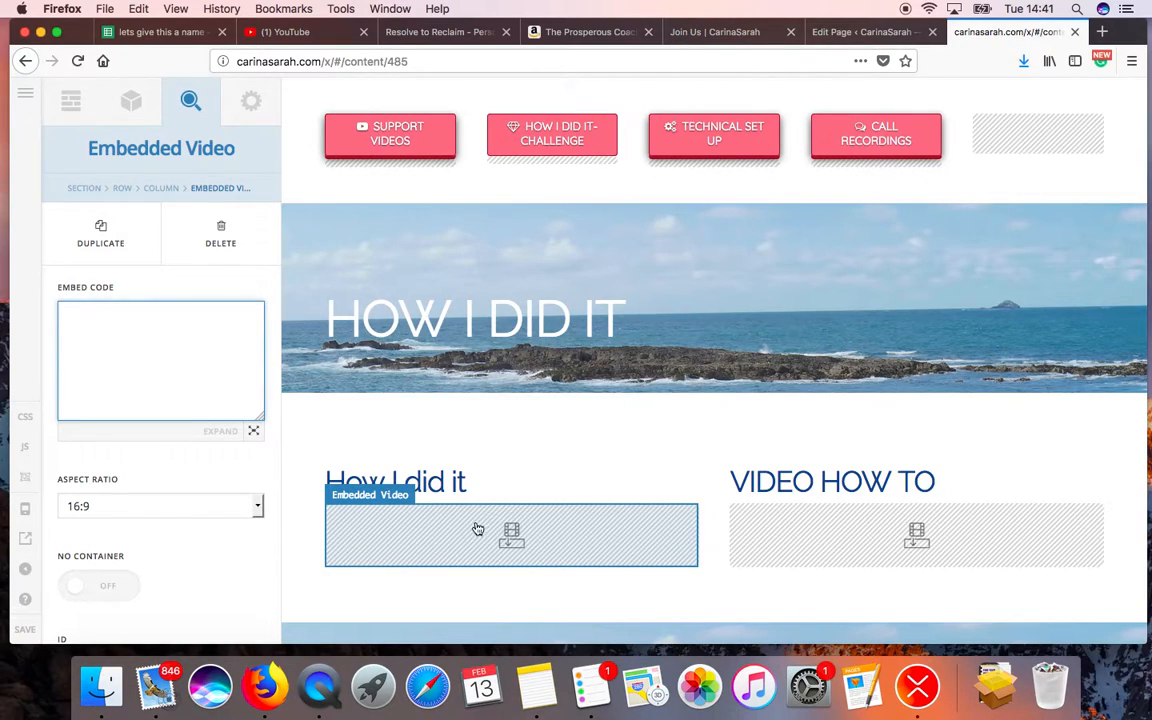
pyautogui.click(71, 101)
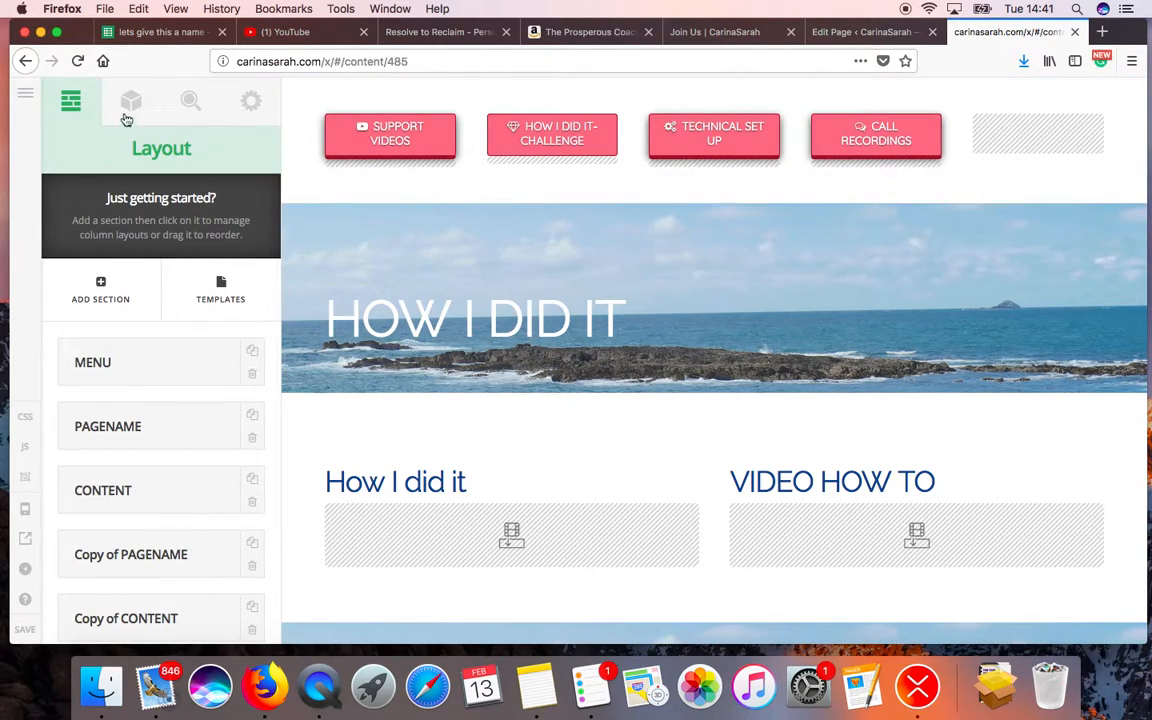
pyautogui.click(130, 103)
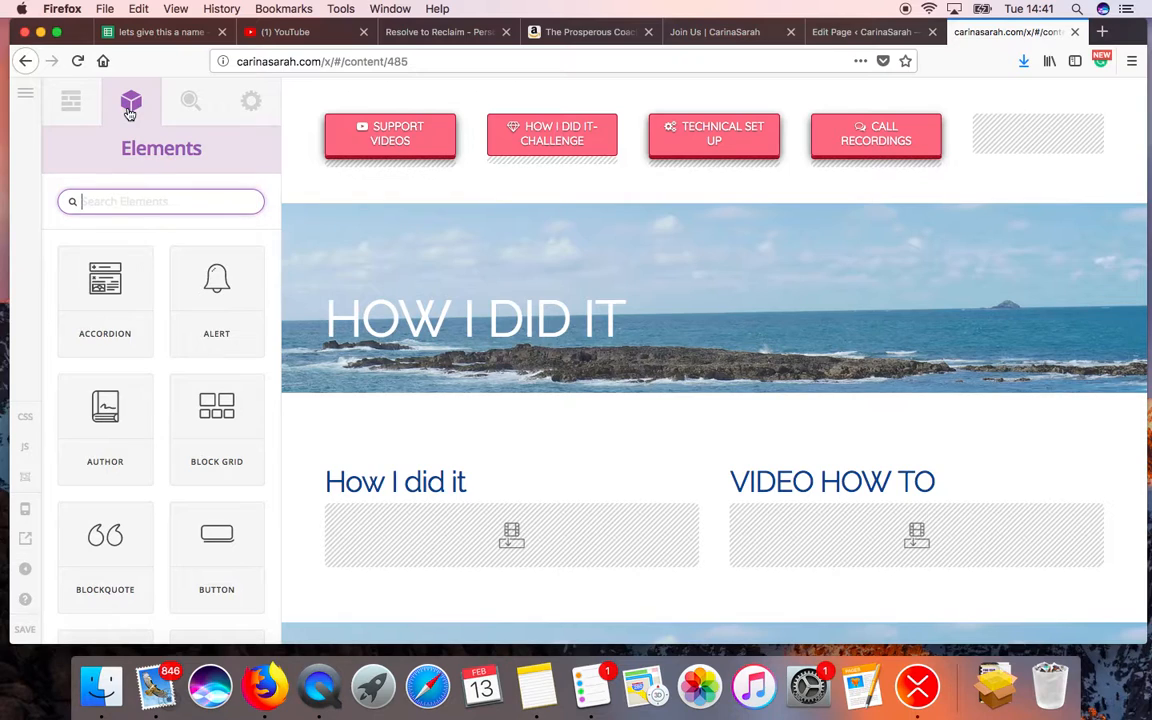
pyautogui.click(509, 541)
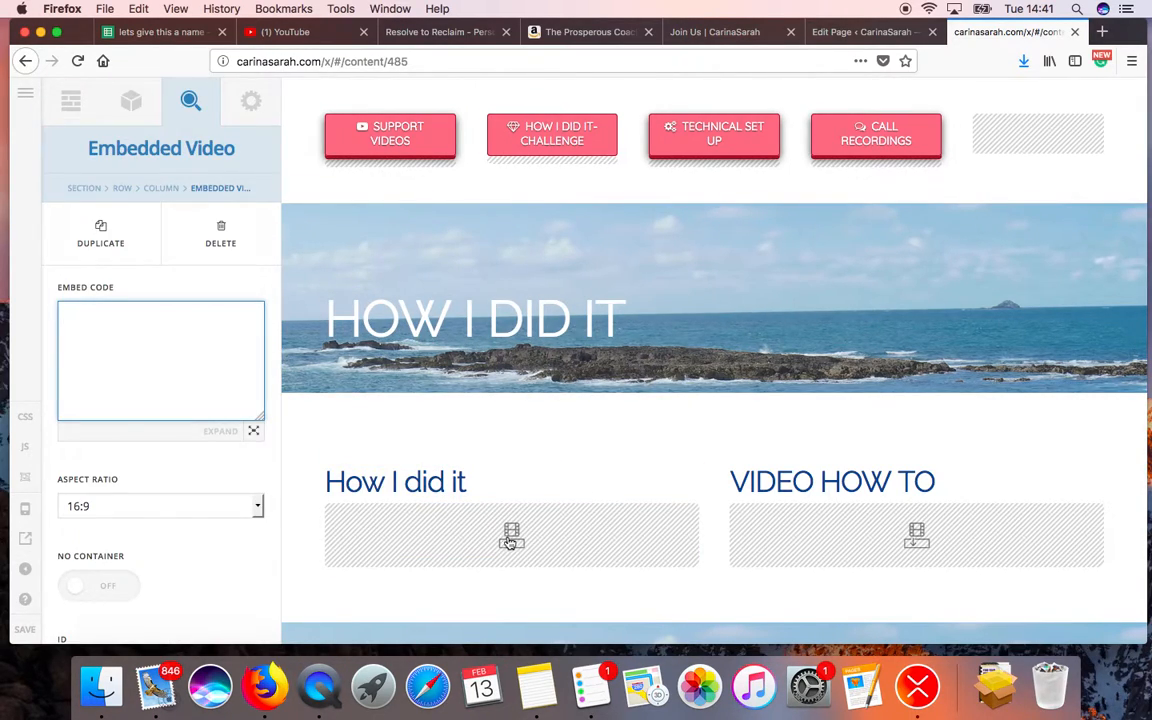
pyautogui.click(222, 238)
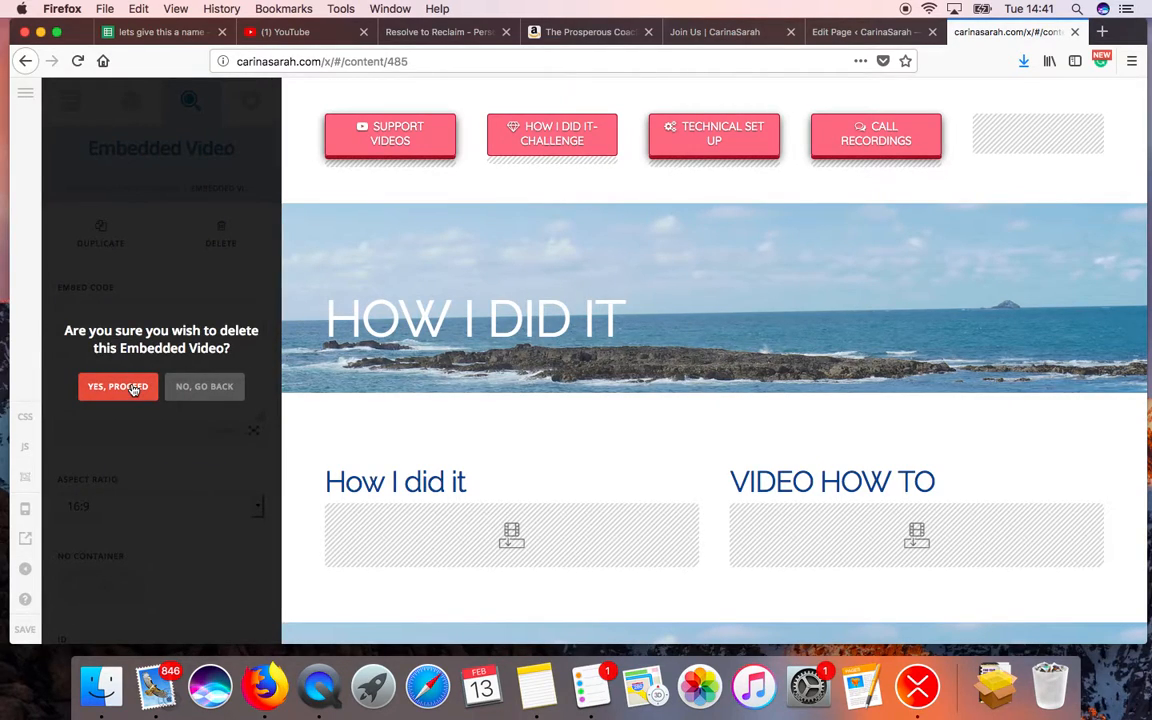
pyautogui.click(133, 388)
# - Search the elements for "video" and place a Video Player directly below the "How I did it" headline
pyautogui.click(131, 100)
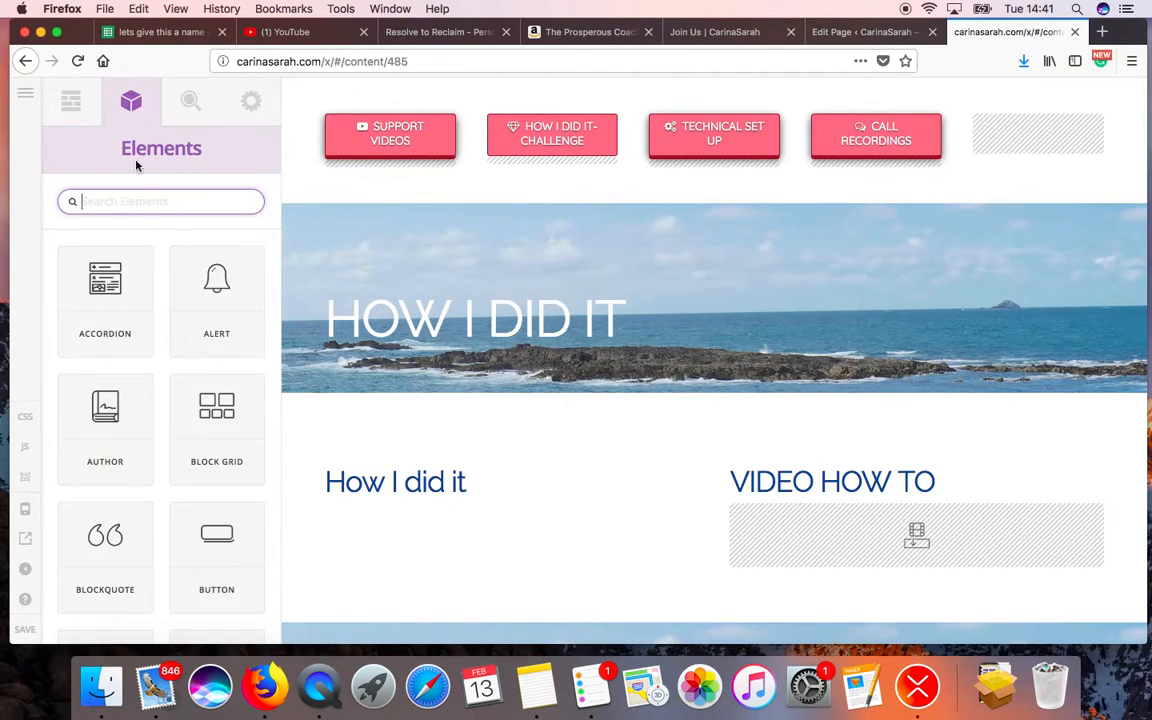
pyautogui.write('video')
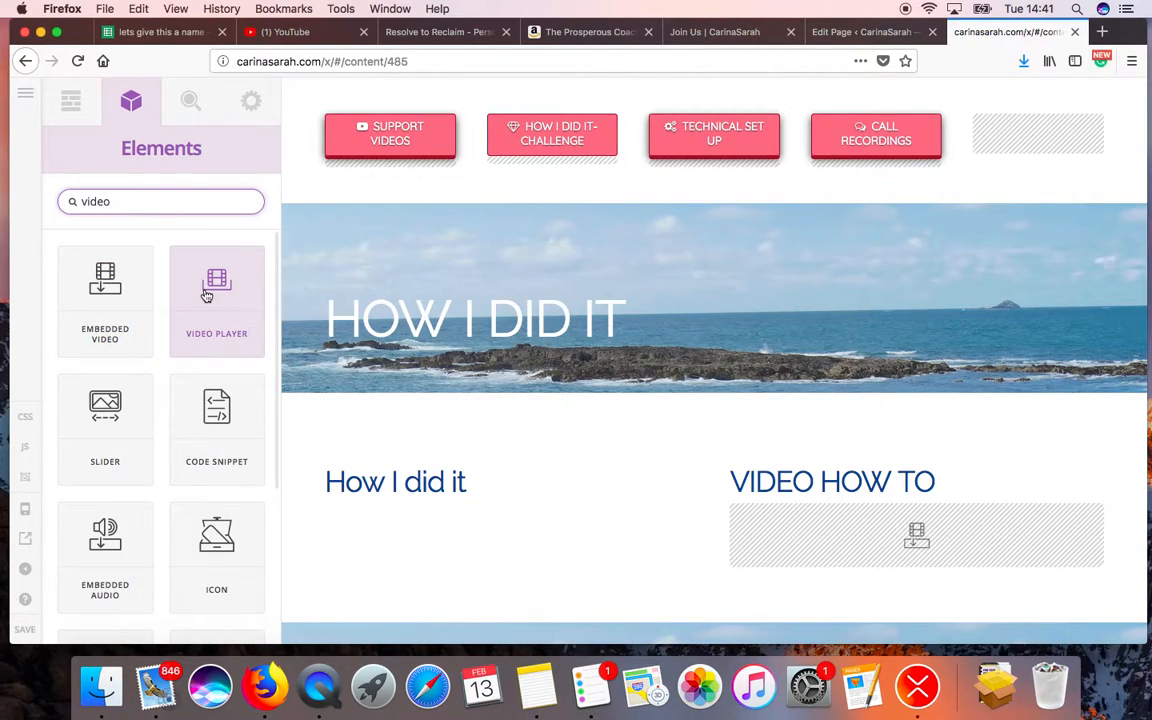
pyautogui.moveTo(205, 295); pyautogui.dragTo(441, 580)
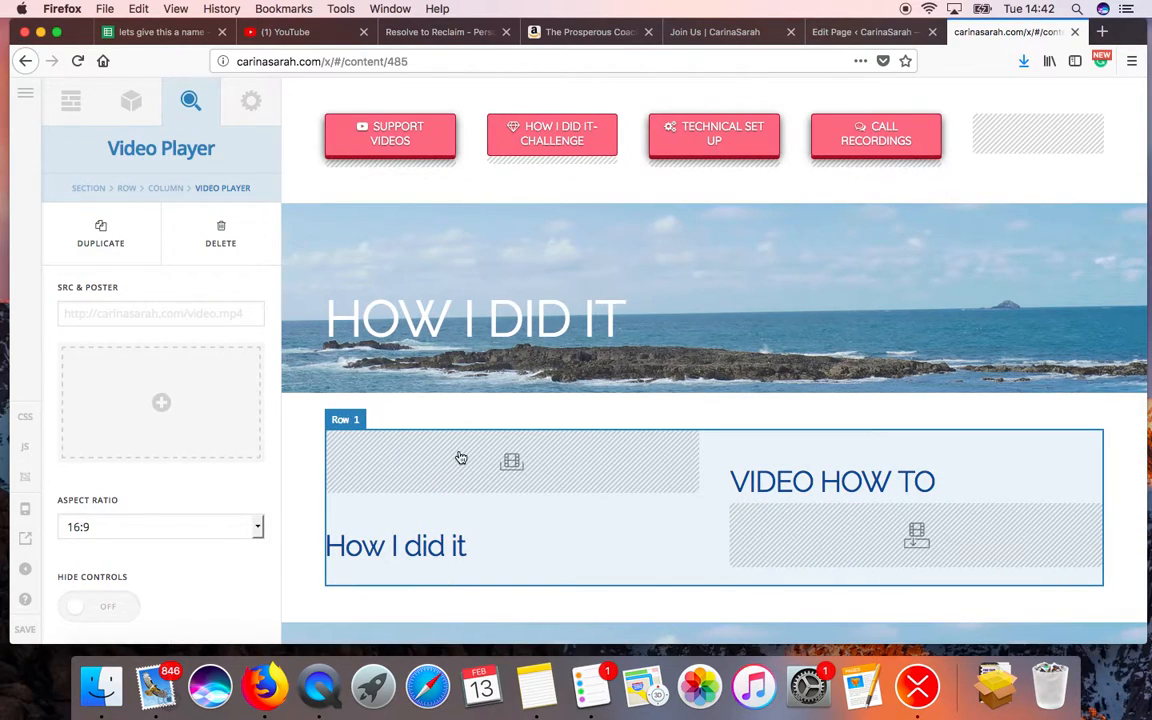
pyautogui.moveTo(459, 456); pyautogui.dragTo(462, 622)
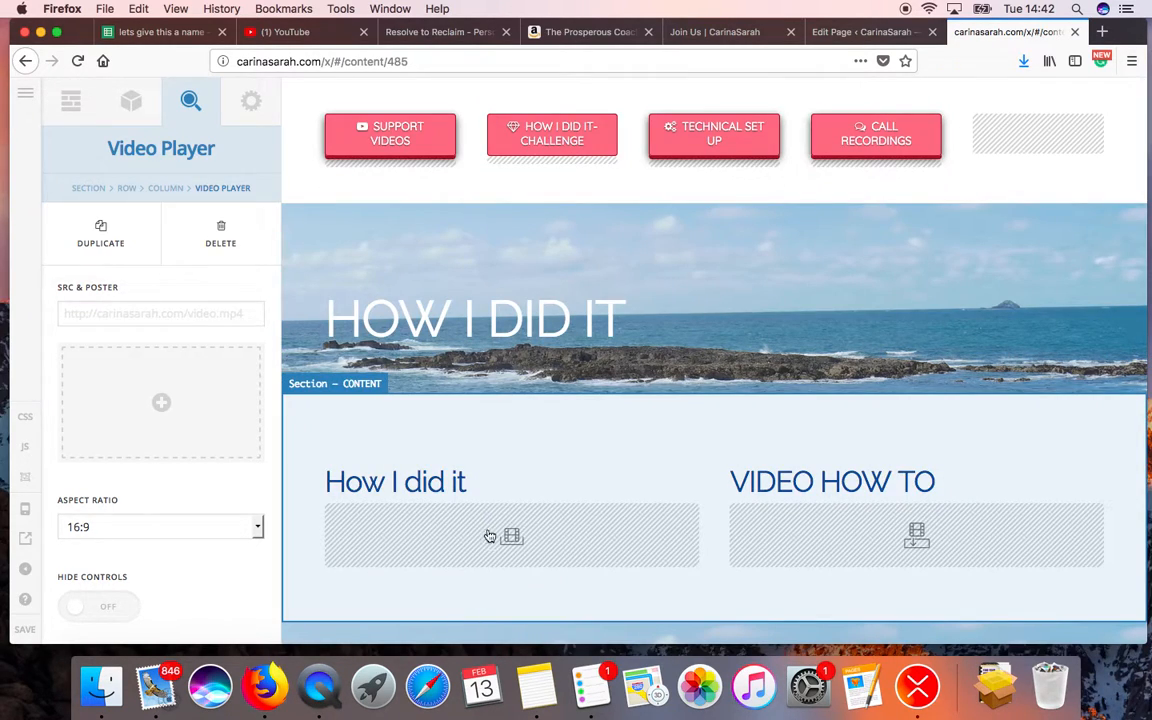
# - Switch to the "lets give this a name" spreadsheet and copy the Top1 YouTube link from the comment beside "add youtube videos to page"
pyautogui.scroll(-5, 507, 507)
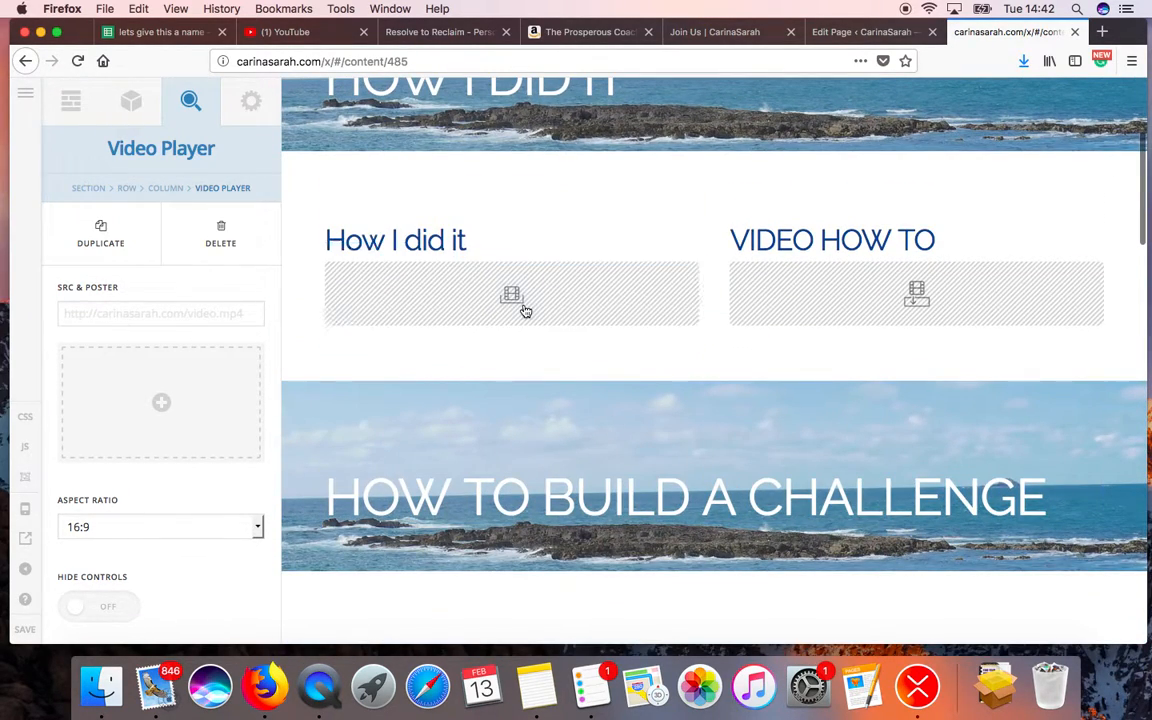
pyautogui.click(118, 313)
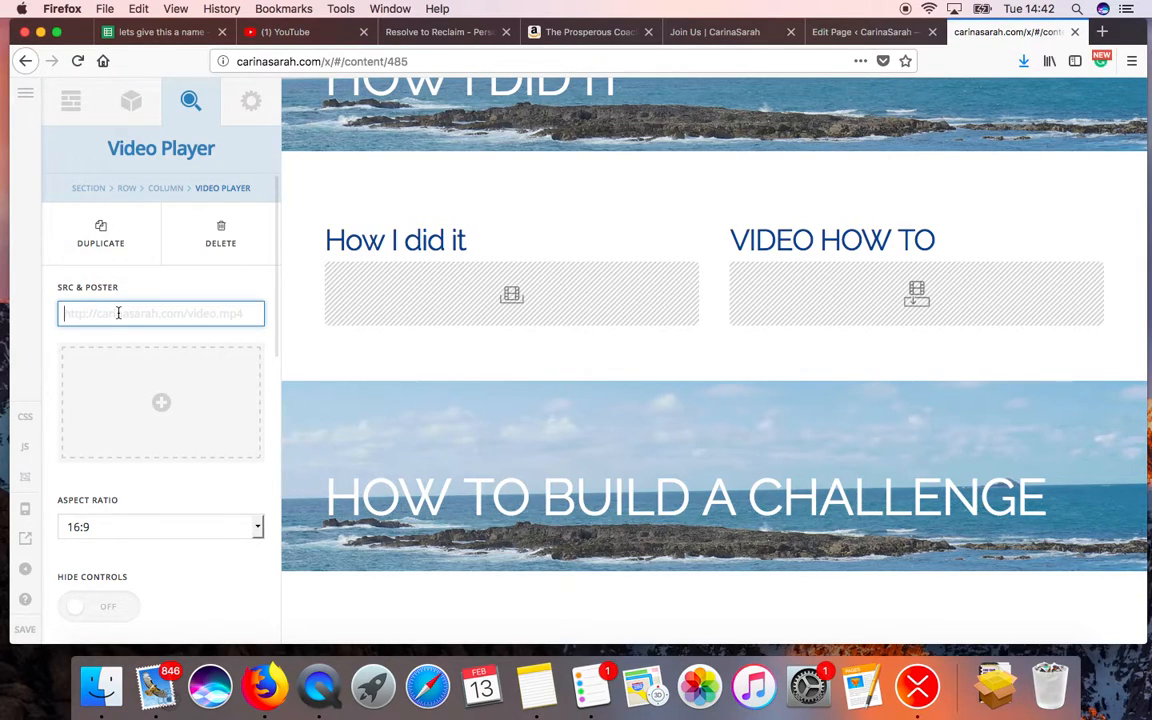
pyautogui.click(162, 32)
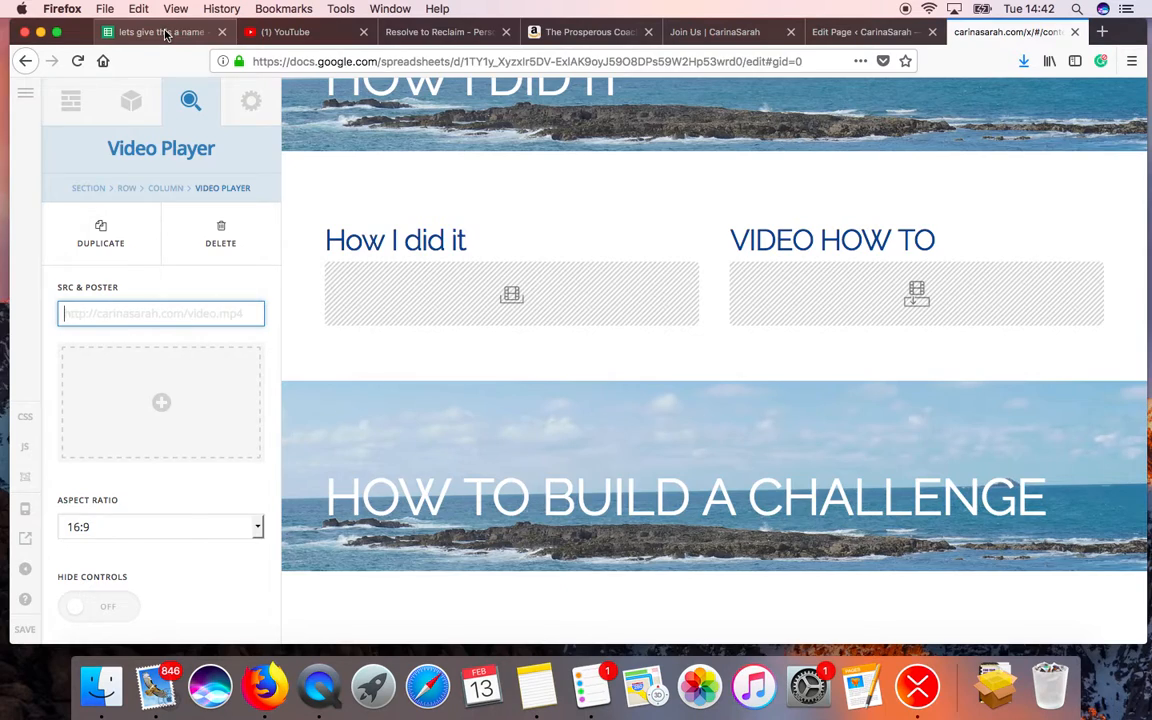
pyautogui.scroll(5, 286, 341)
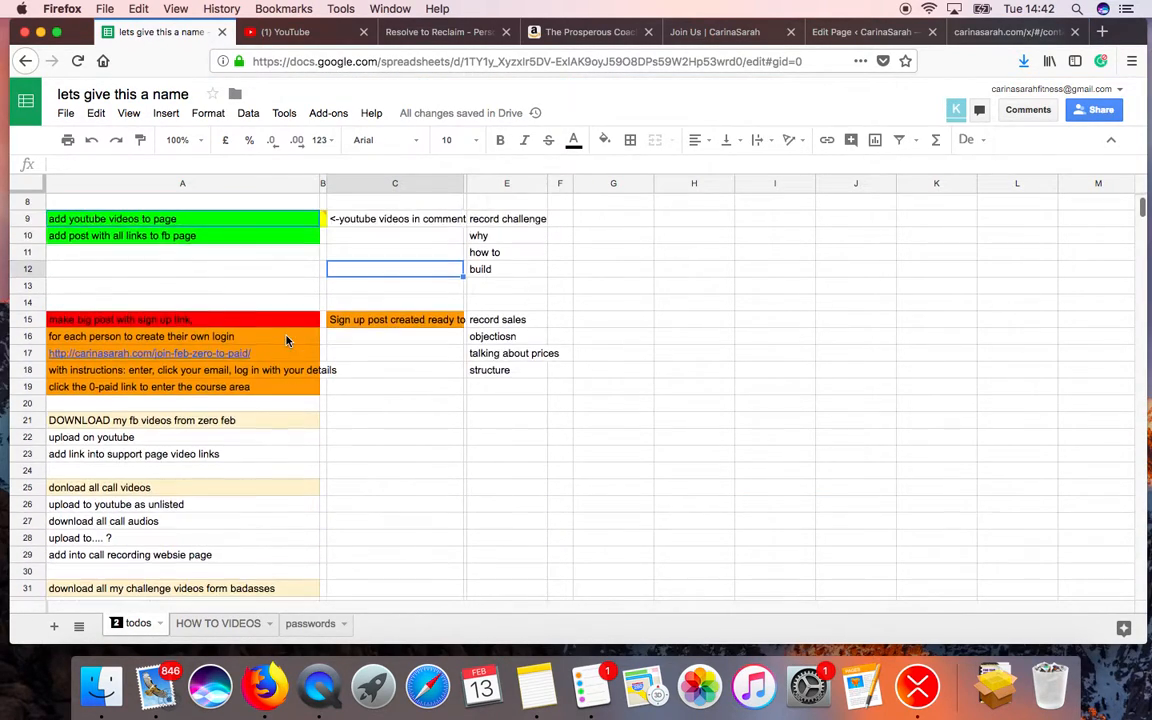
pyautogui.moveTo(323, 341)
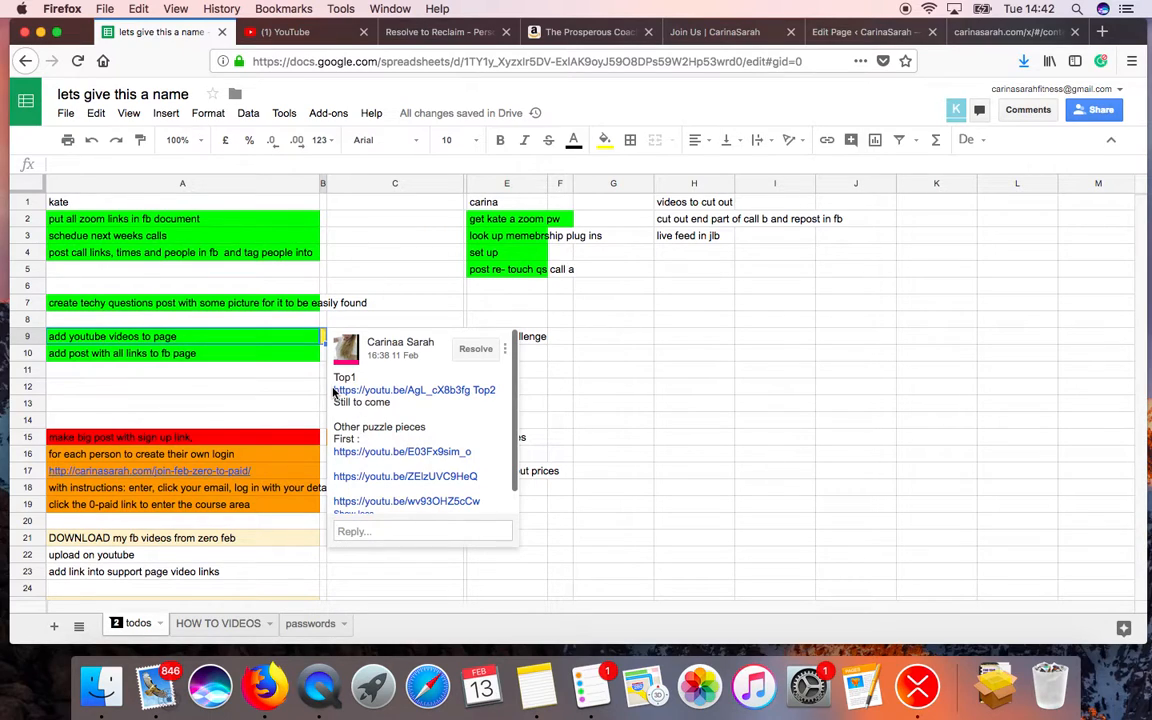
pyautogui.moveTo(339, 395); pyautogui.dragTo(508, 399)
pyautogui.press('super+c')
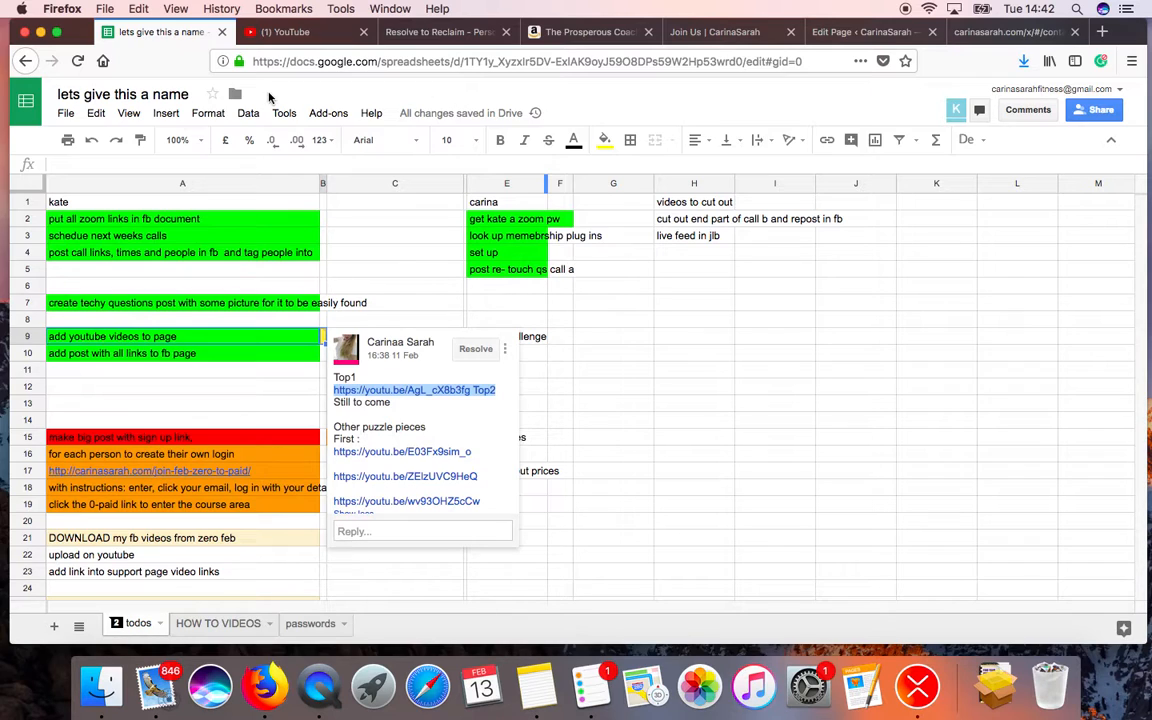
pyautogui.click(998, 31)
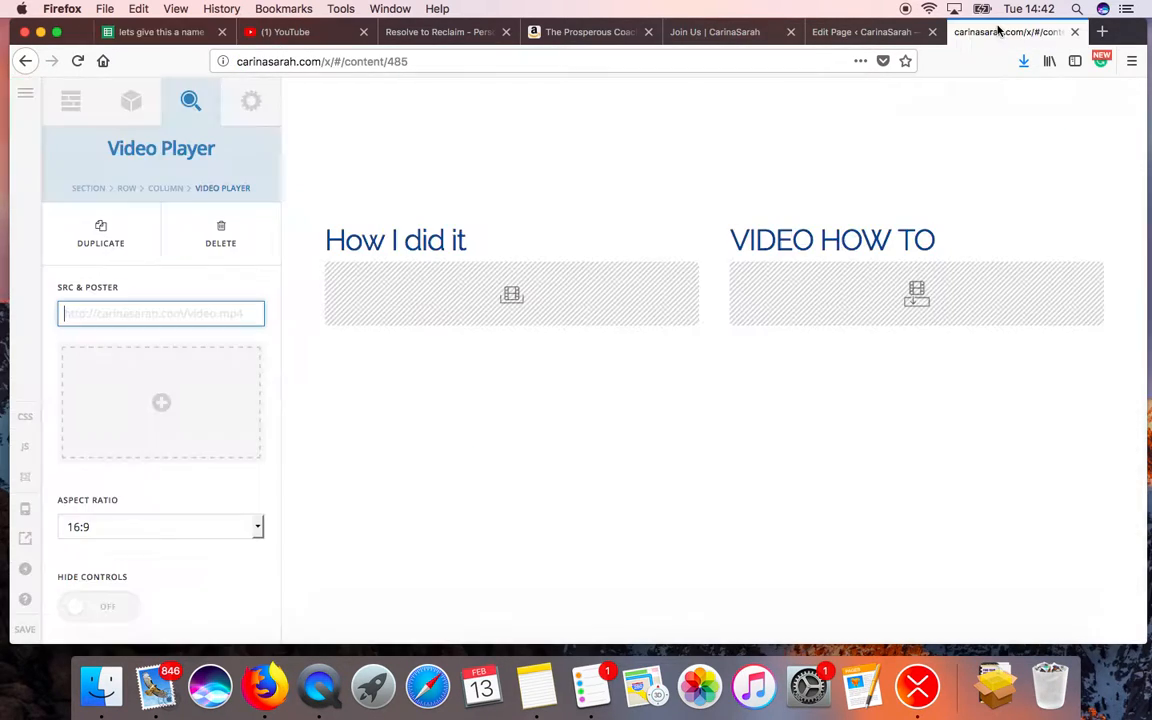
pyautogui.press('super+v')
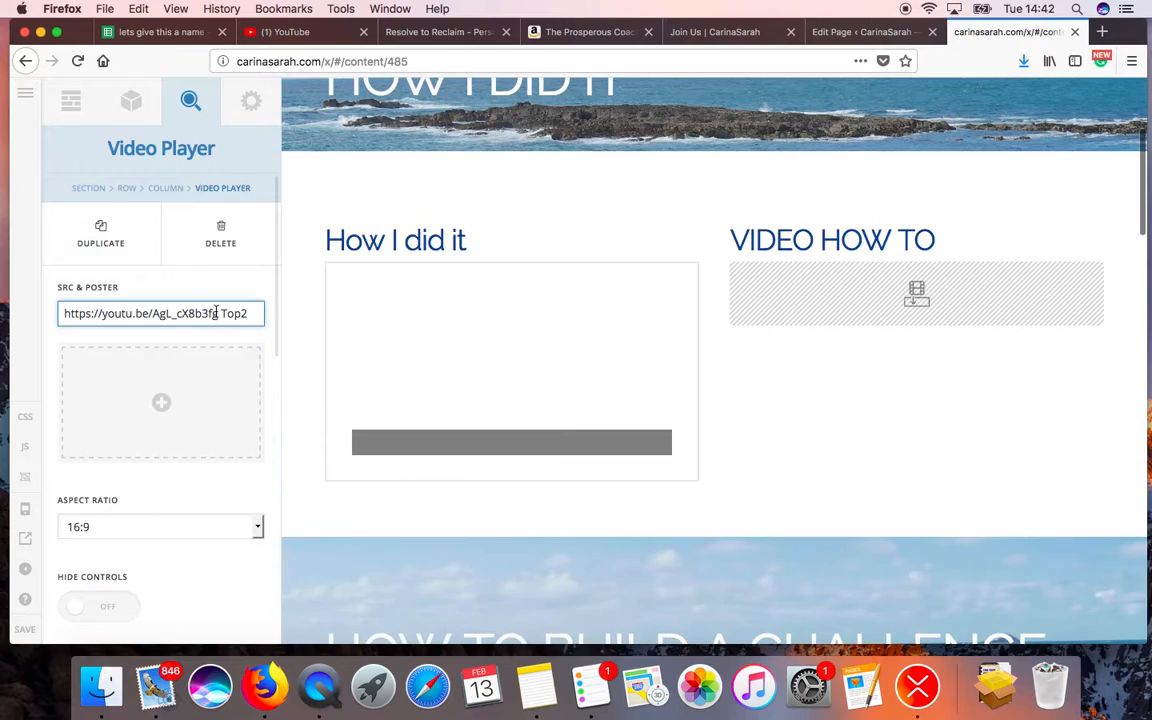
pyautogui.moveTo(216, 312); pyautogui.dragTo(283, 318)
pyautogui.press('BackSpace')
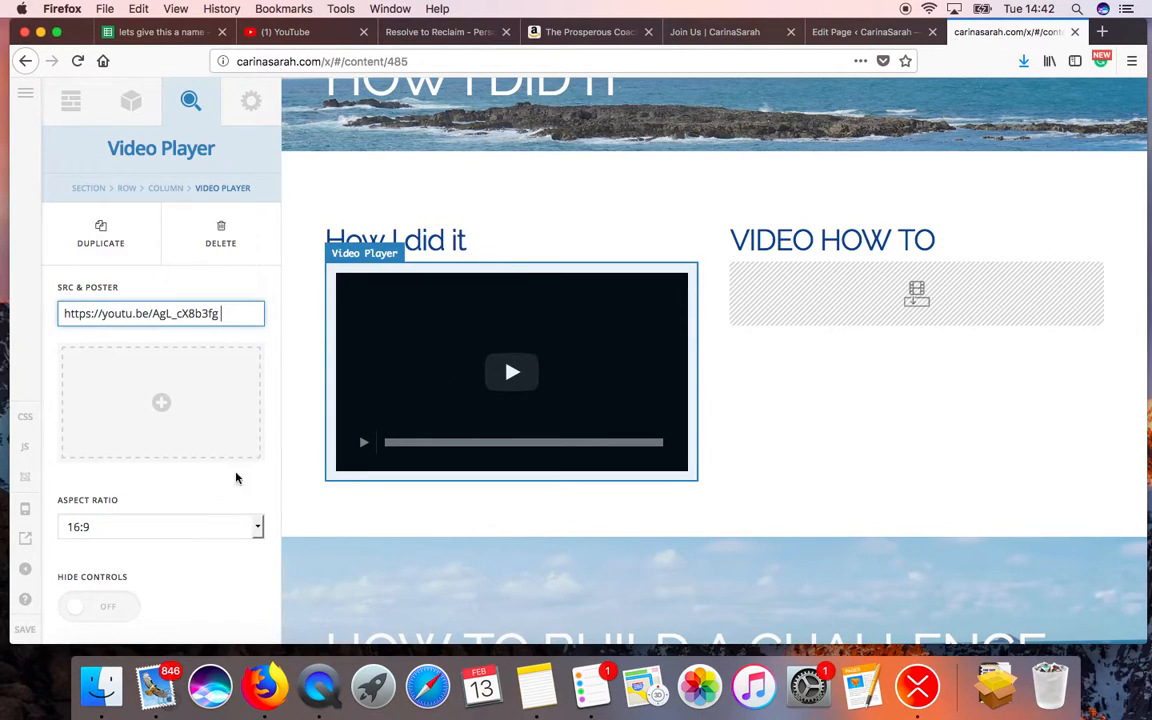
# - Turn on Hide Controls for the video player, then save the page and reload the editor to check the video
pyautogui.scroll(-5, 236, 478)
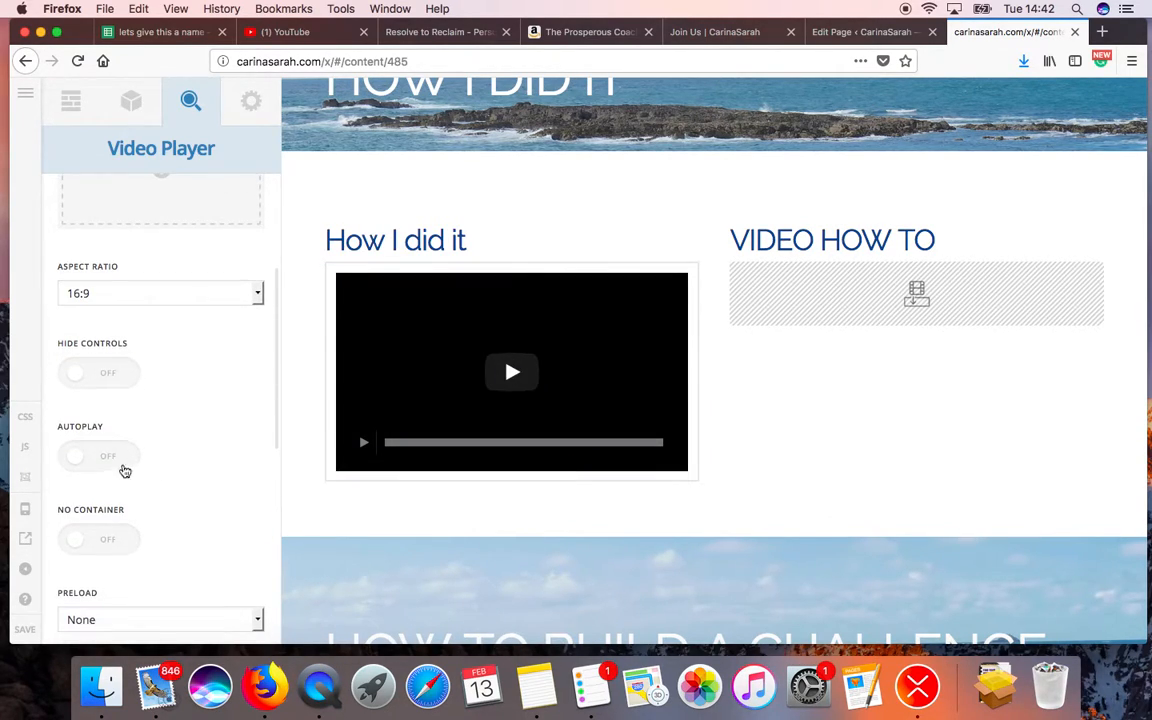
pyautogui.click(77, 380)
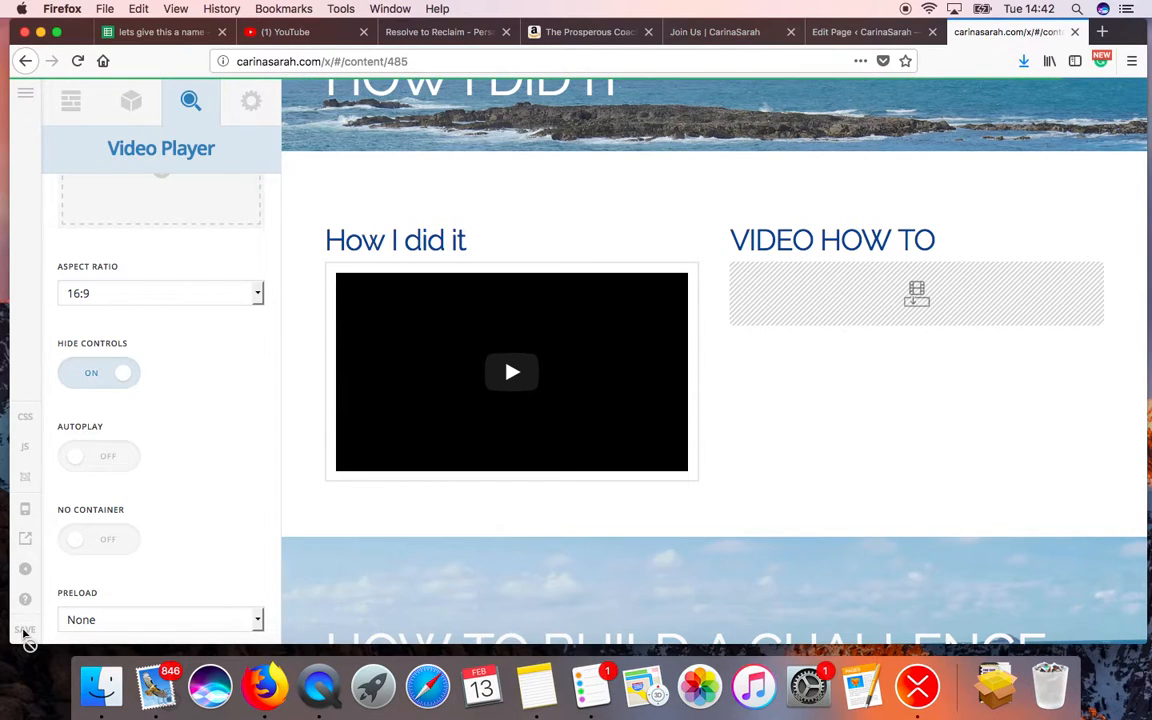
pyautogui.press('super+r')
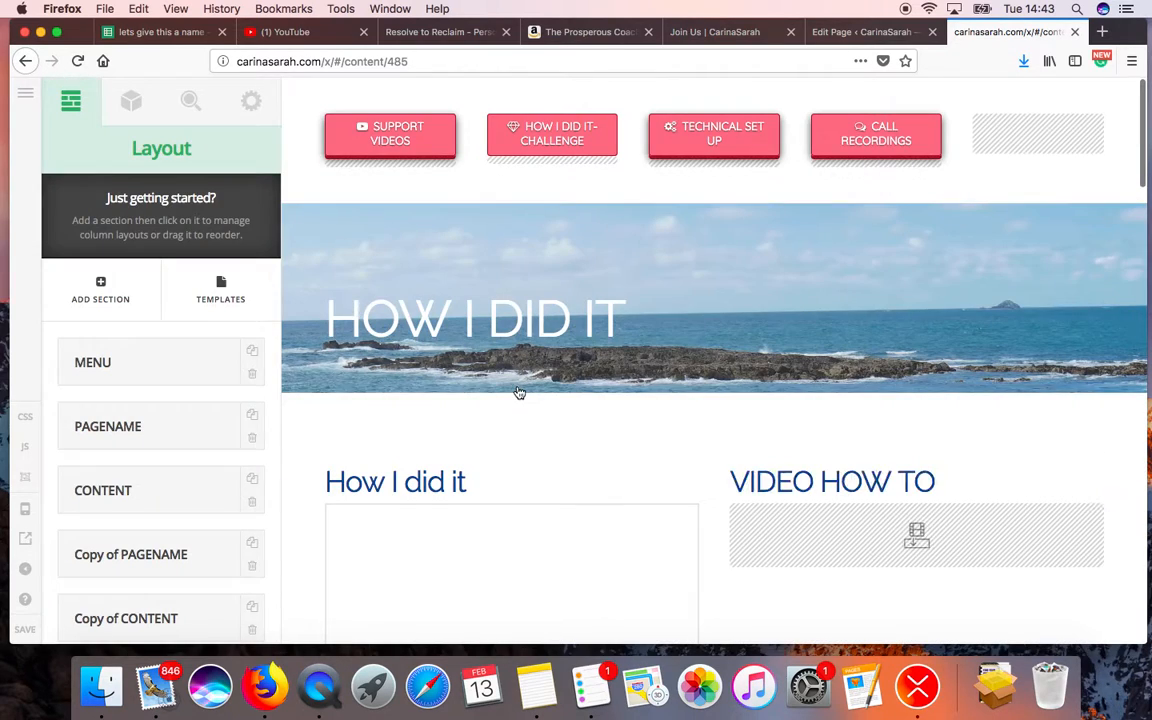
pyautogui.scroll(-4, 477, 432)
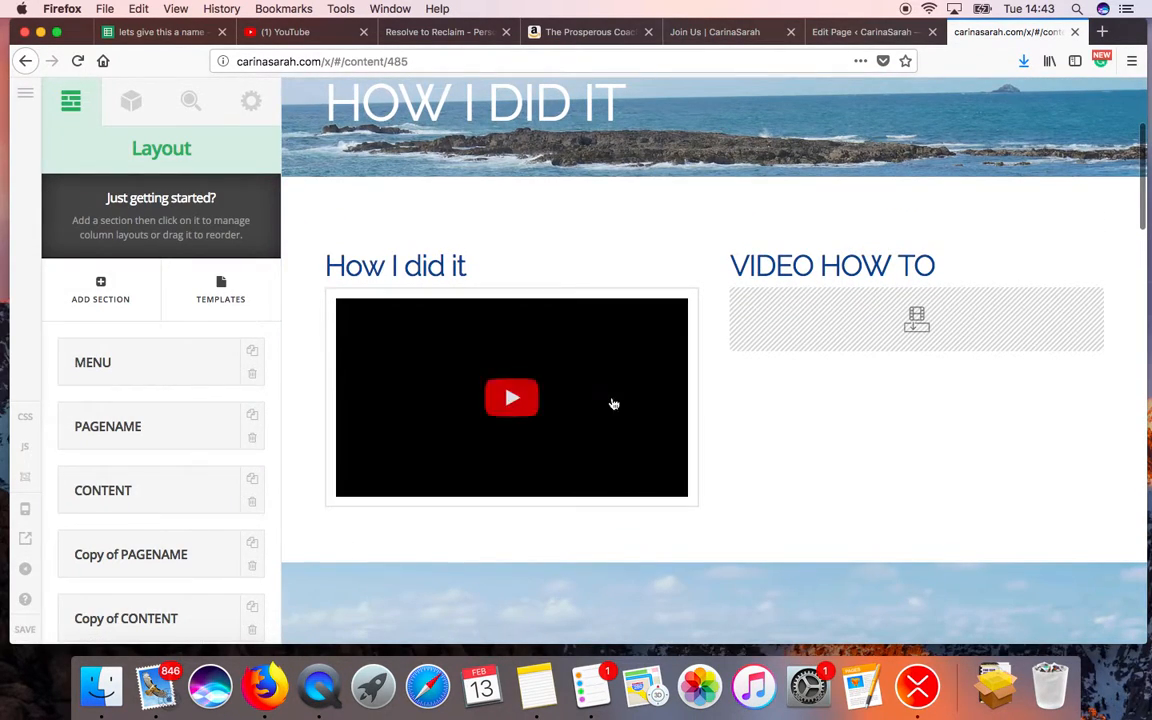
# - Change the remaining VIDEO HOW TO headline in the How I Did It section to "How i filled my challenge"
pyautogui.click(818, 272)
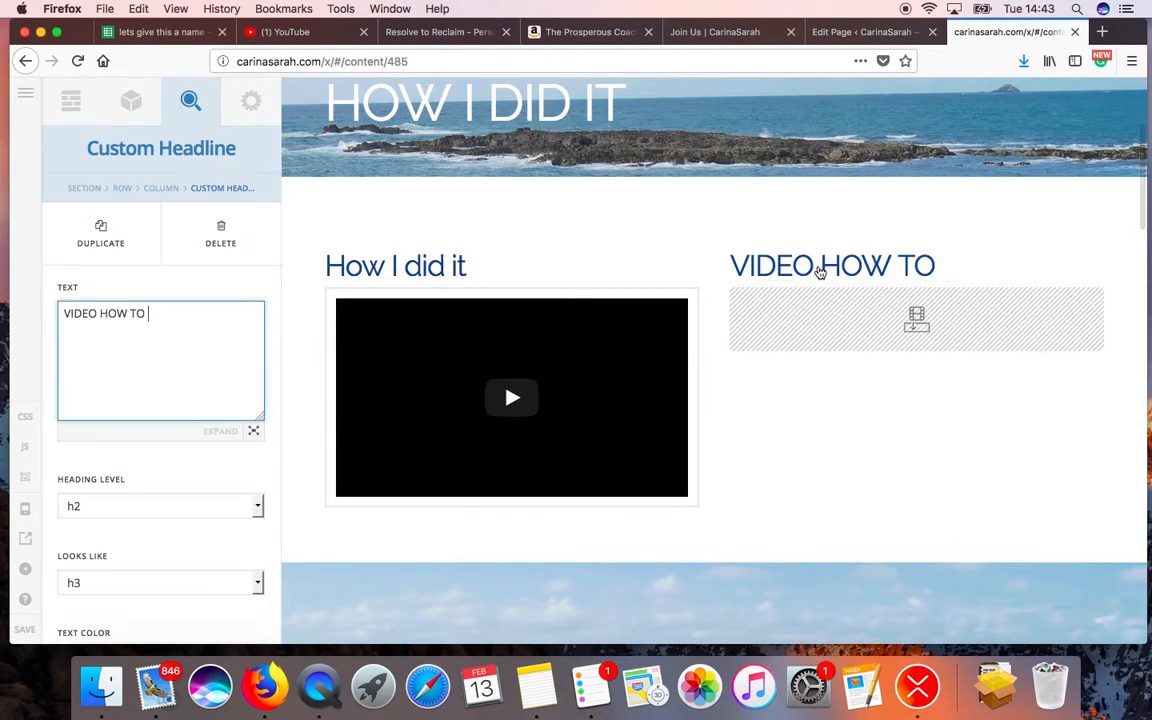
pyautogui.press('super+a')
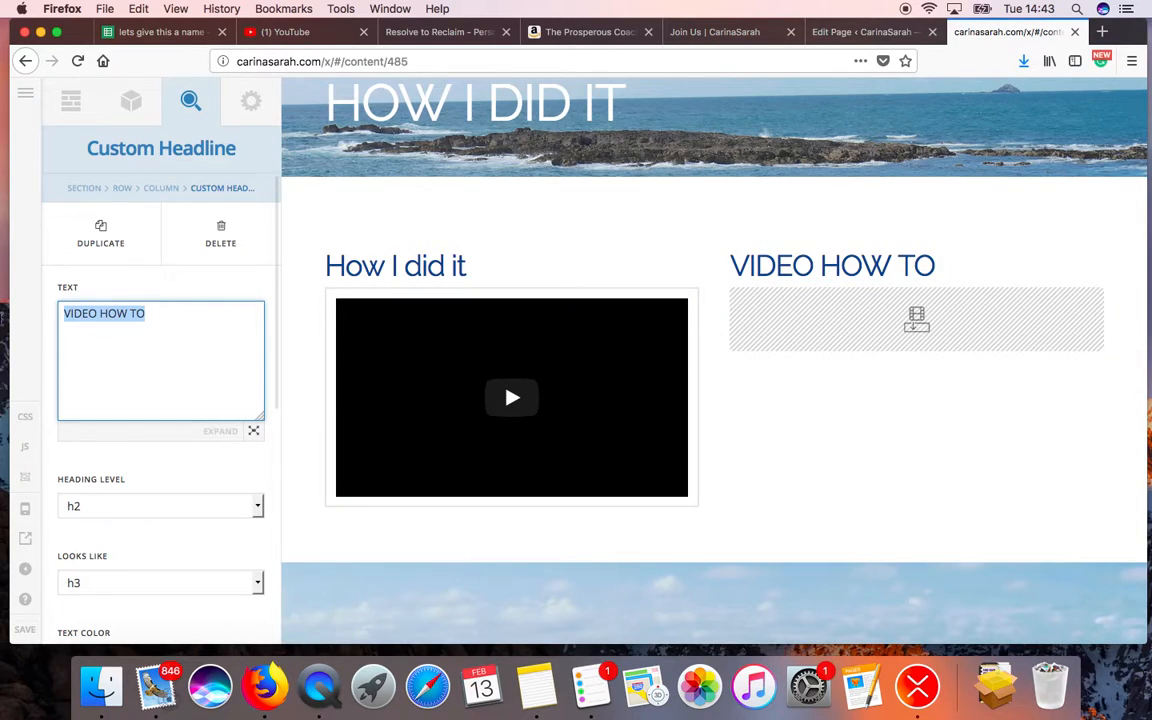
pyautogui.write('How i filled my challenge')
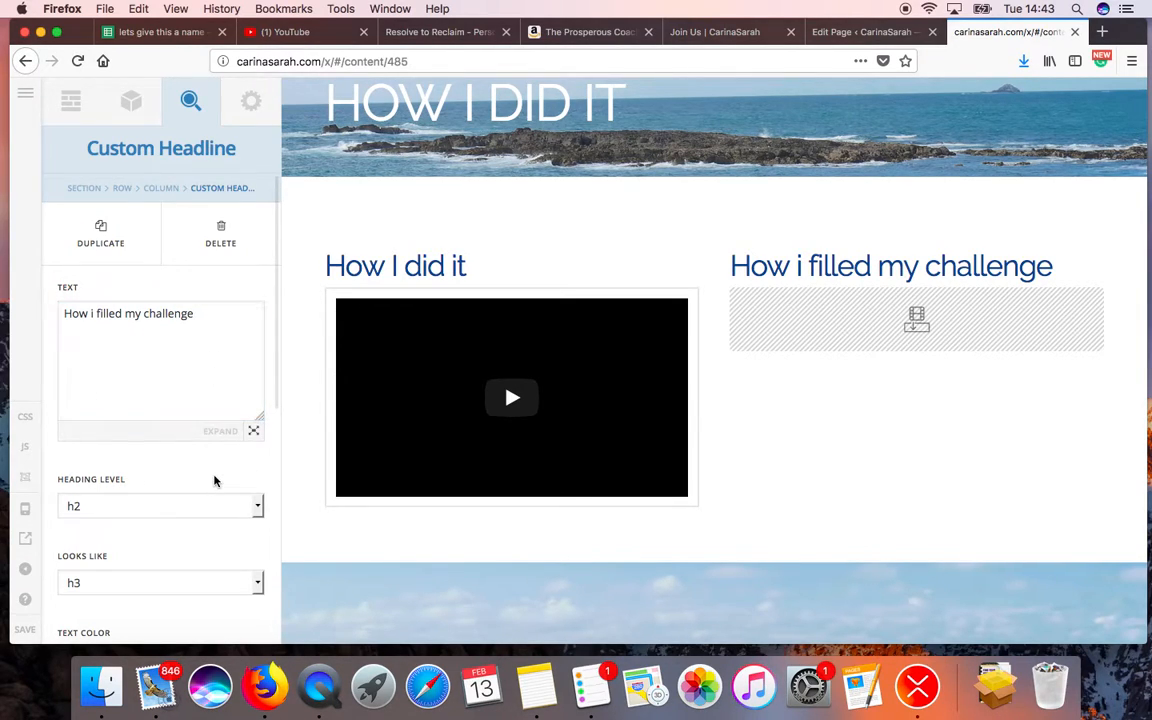
# - Delete the empty embedded video element under the "How i filled my challenge" headline
pyautogui.scroll(-1, 632, 505)
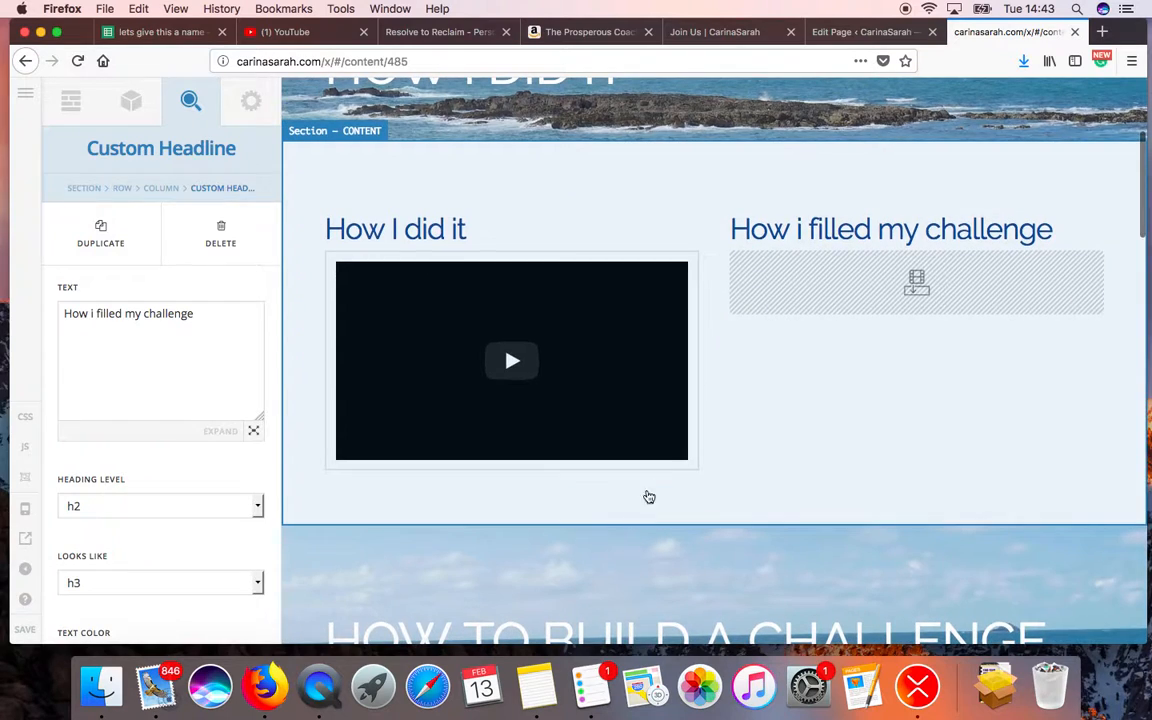
pyautogui.click(917, 300)
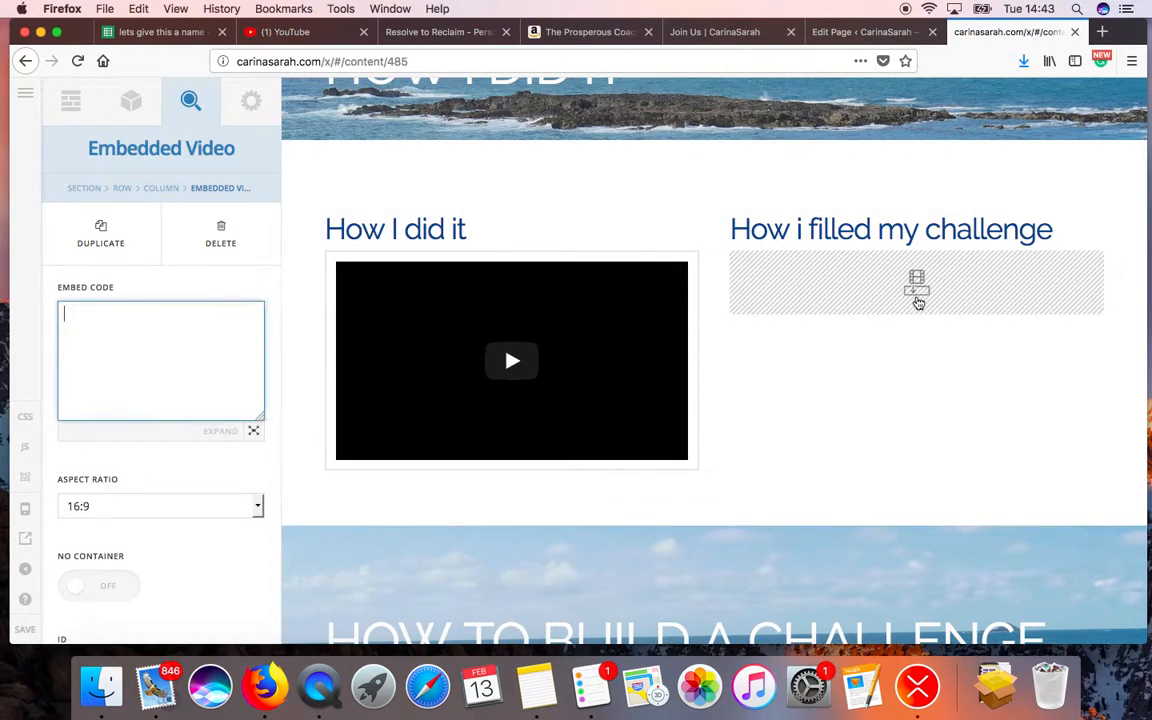
pyautogui.click(221, 240)
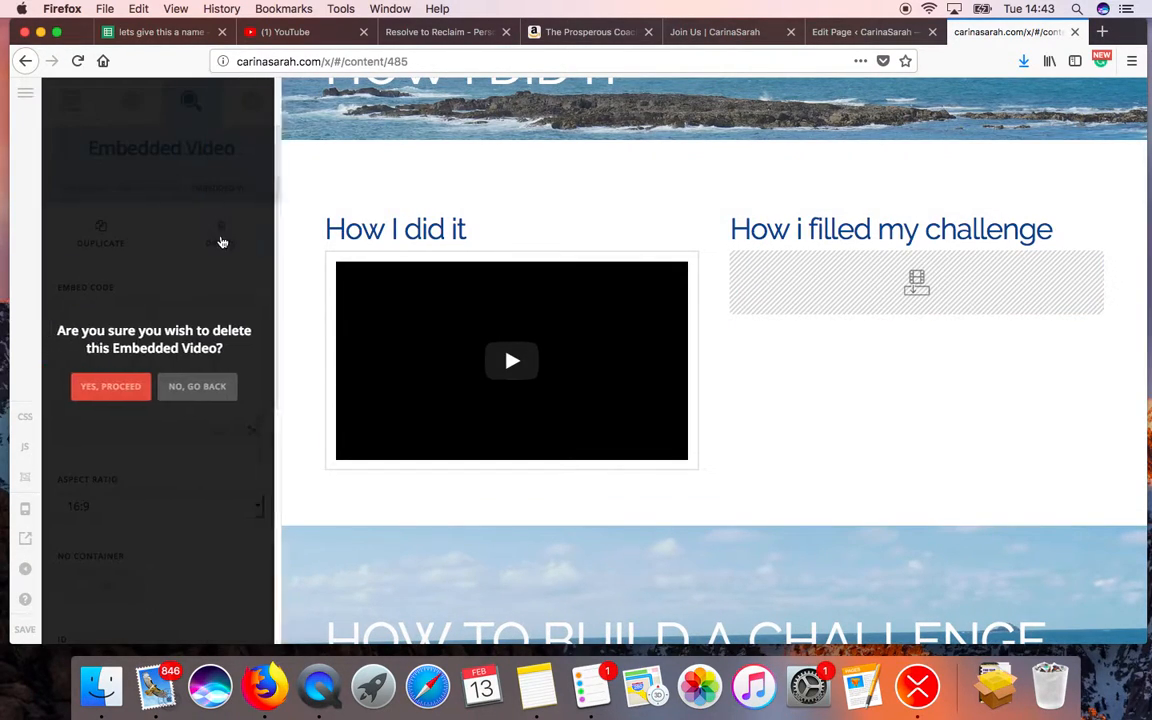
pyautogui.click(110, 386)
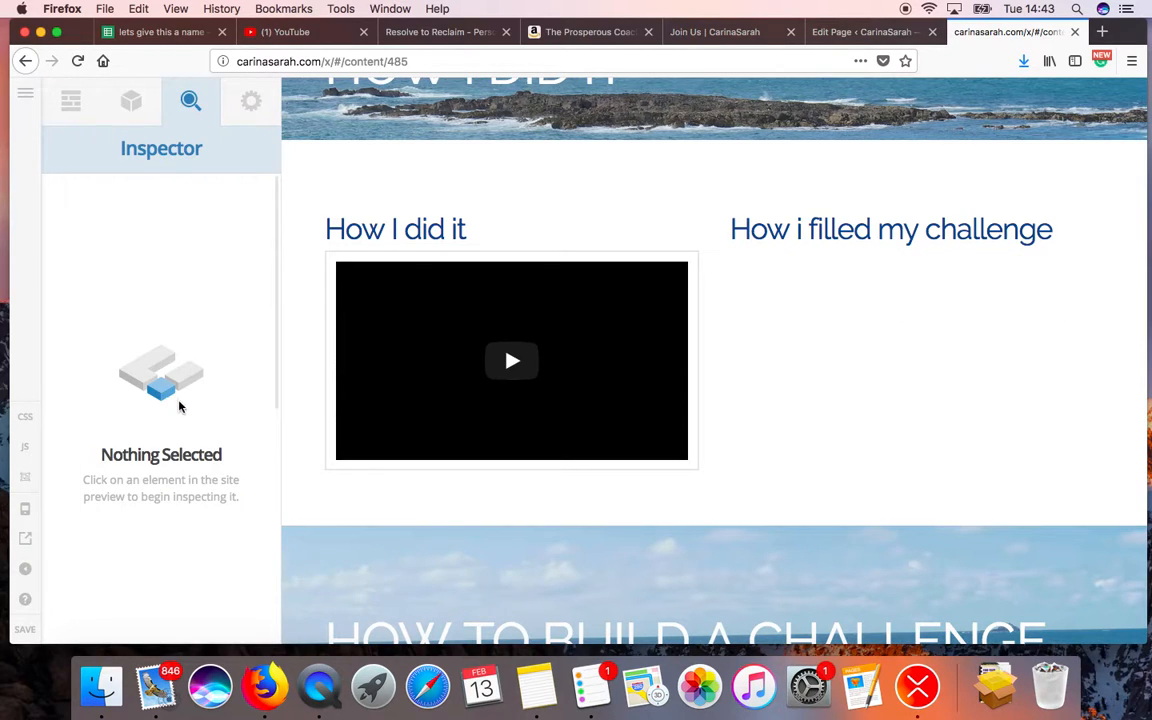
# - Duplicate the video player under "How I did it" and move the copy below the "How i filled my challenge" headline
pyautogui.click(446, 383)
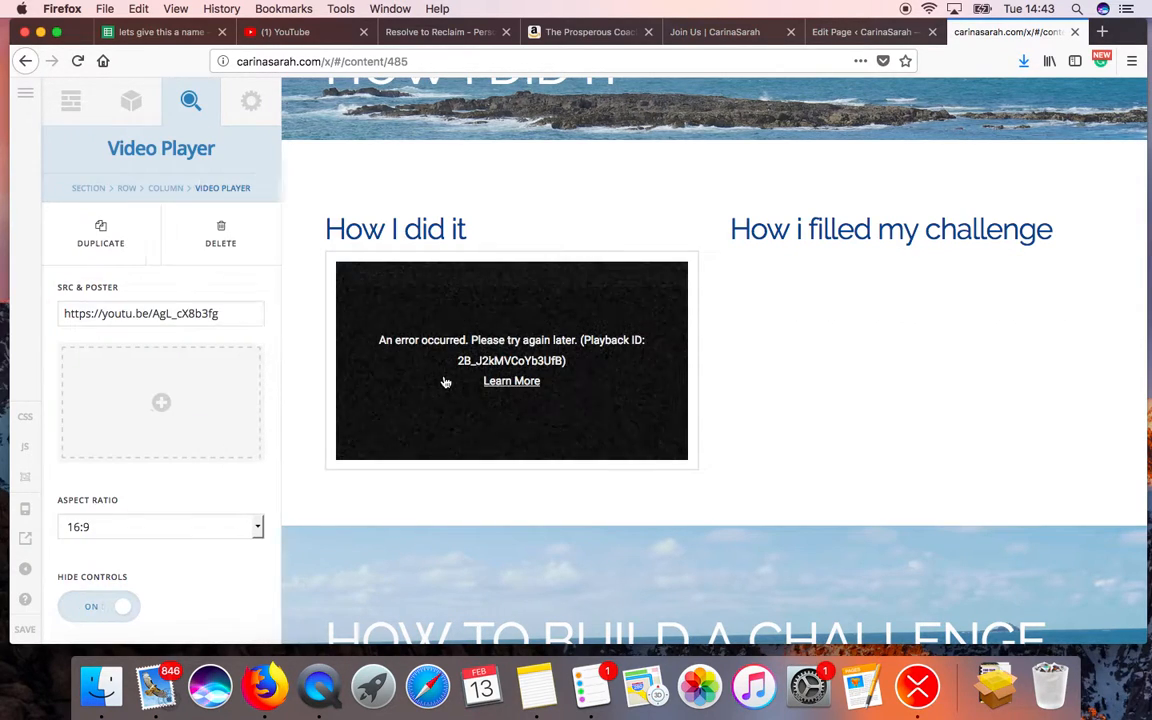
pyautogui.click(98, 242)
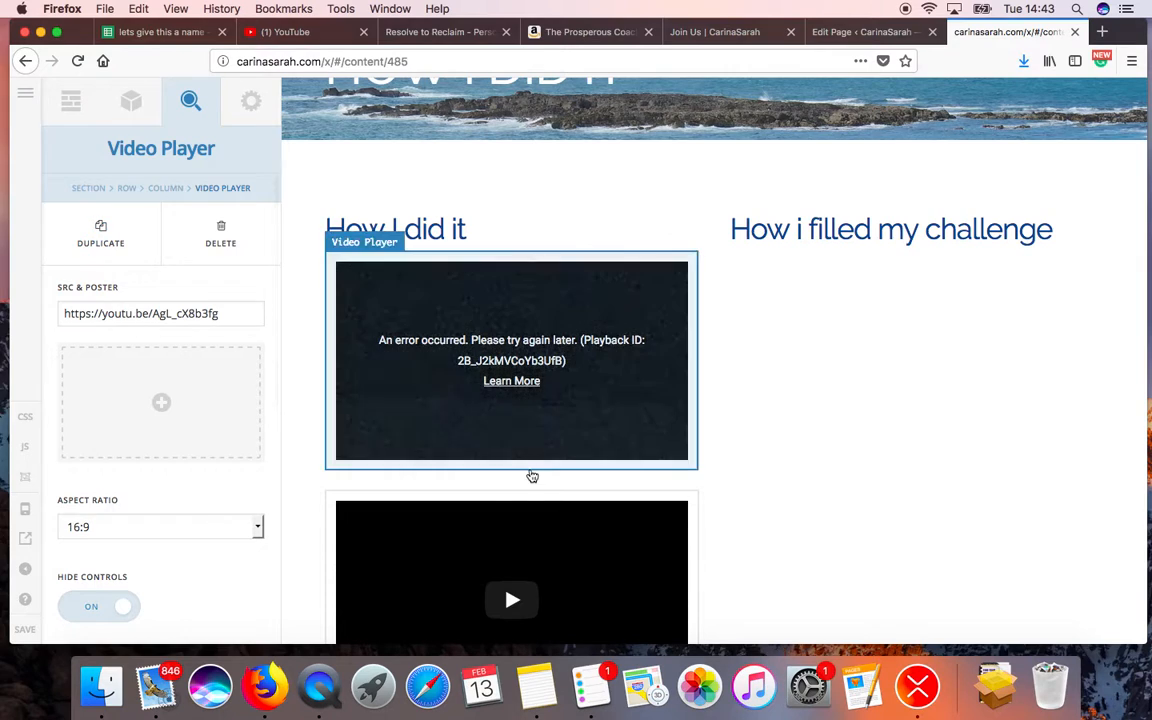
pyautogui.moveTo(512, 570); pyautogui.dragTo(895, 388)
pyautogui.moveTo(905, 451); pyautogui.dragTo(931, 323)
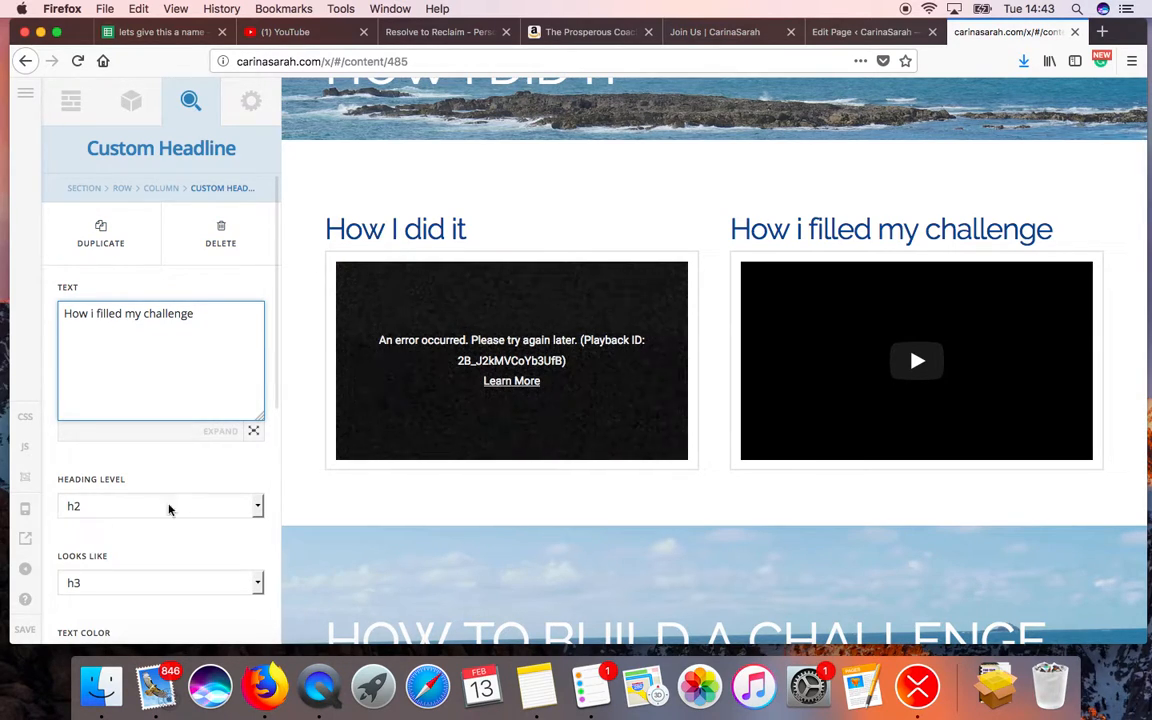
pyautogui.click(186, 475)
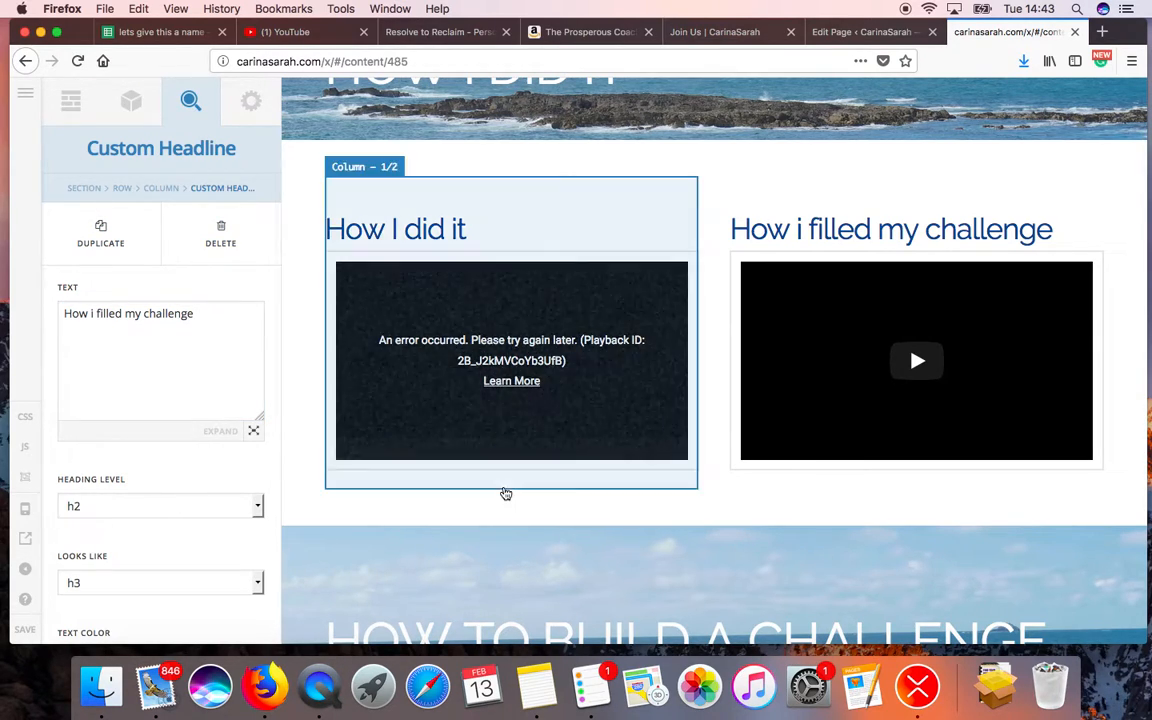
pyautogui.scroll(5, 506, 494)
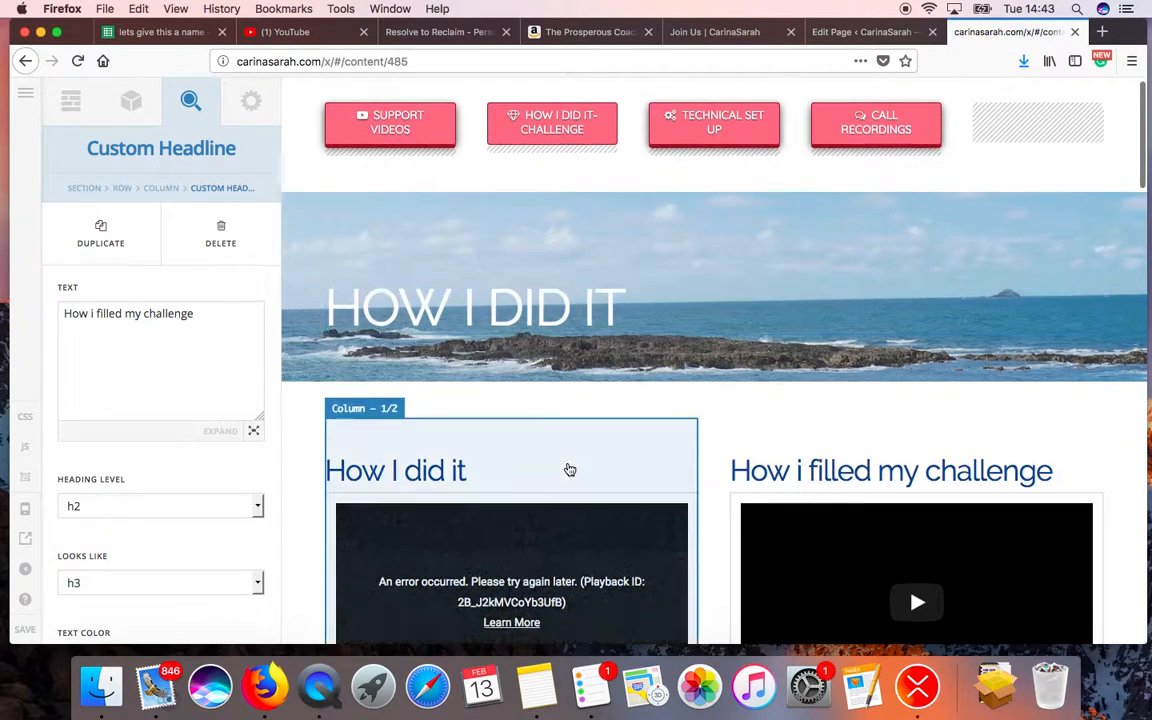
pyautogui.scroll(-5, 569, 469)
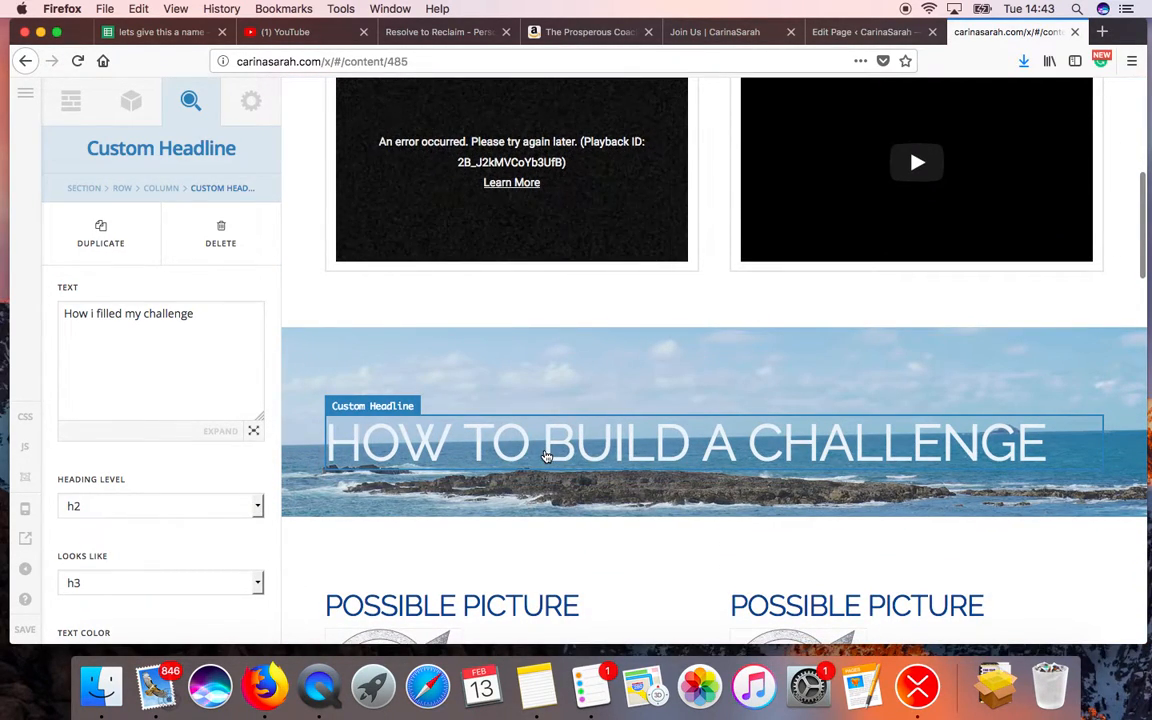
# - Delete both POSSIBLE PICTURE headlines in the How to Build a Challenge section
pyautogui.scroll(-4, 546, 456)
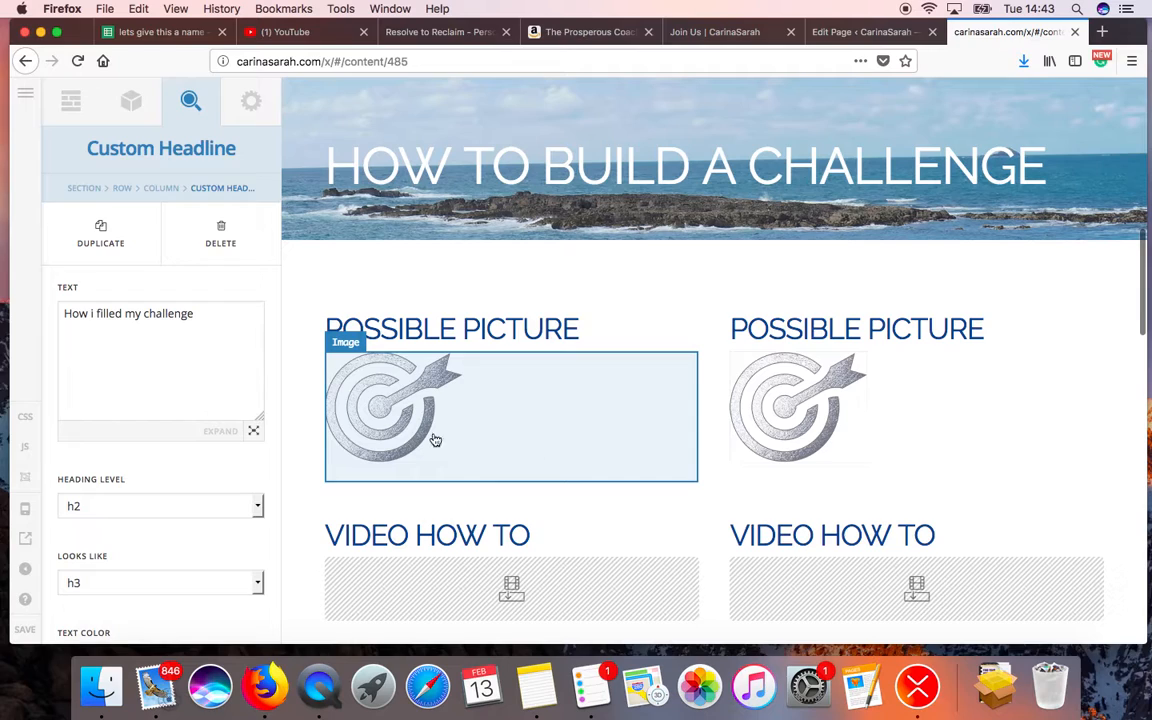
pyautogui.click(387, 334)
pyautogui.click(218, 232)
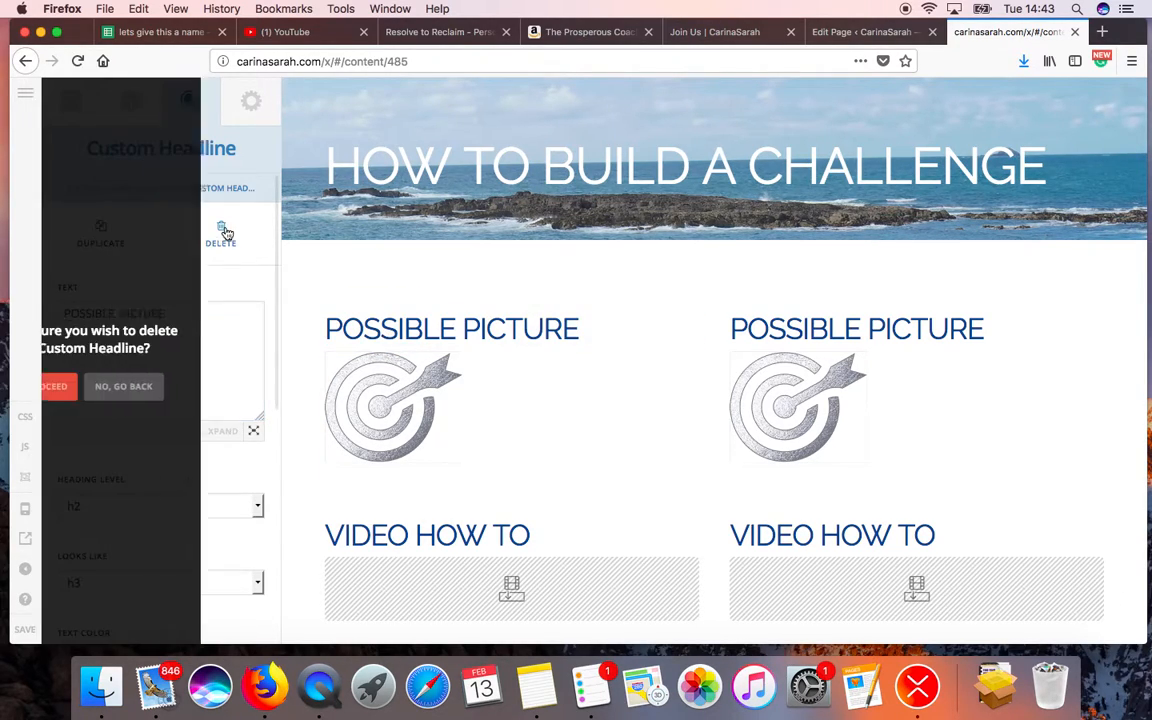
pyautogui.click(100, 386)
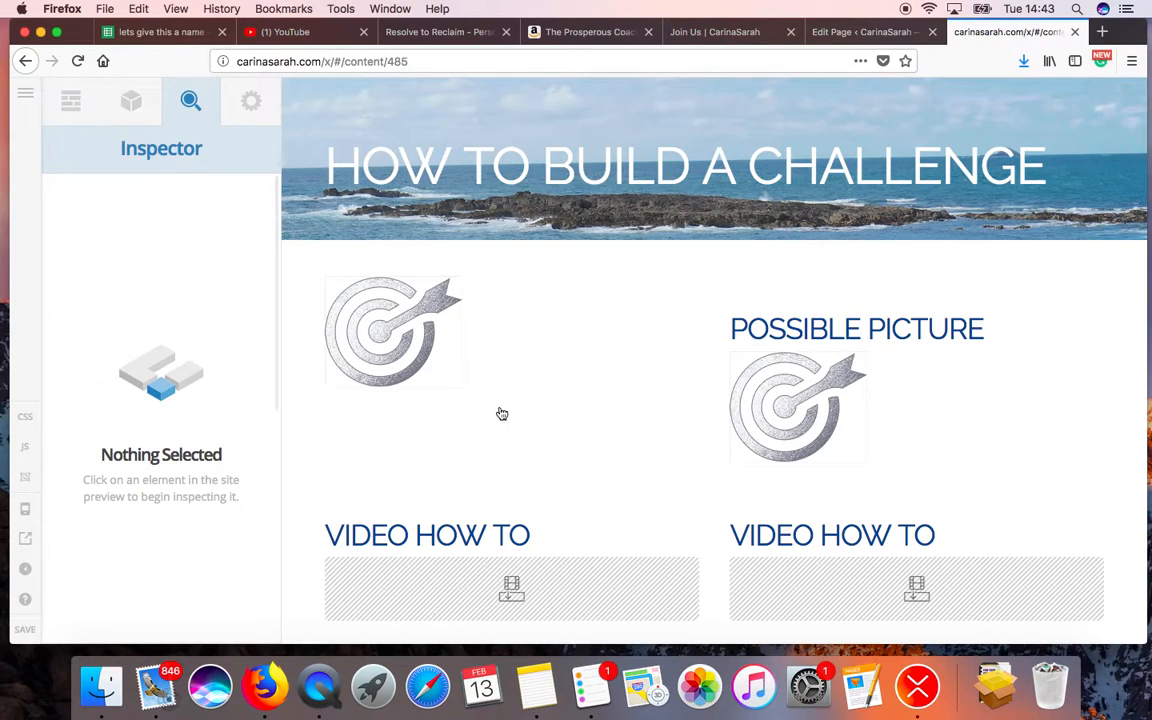
pyautogui.click(838, 332)
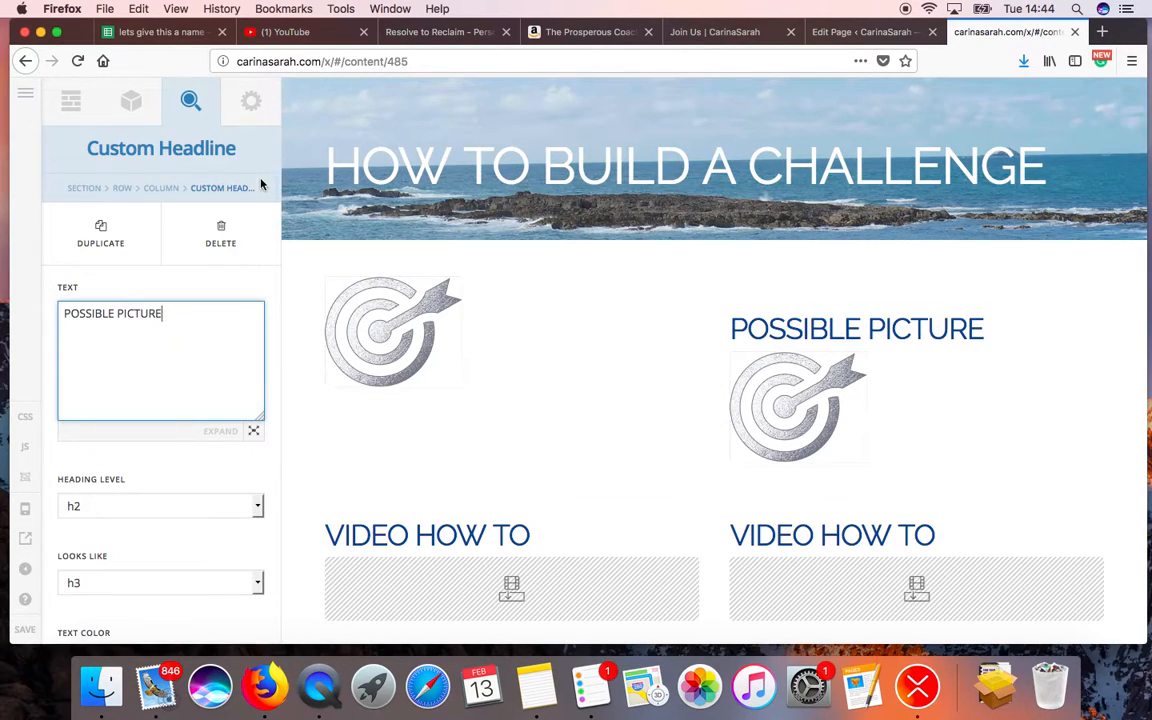
pyautogui.click(222, 230)
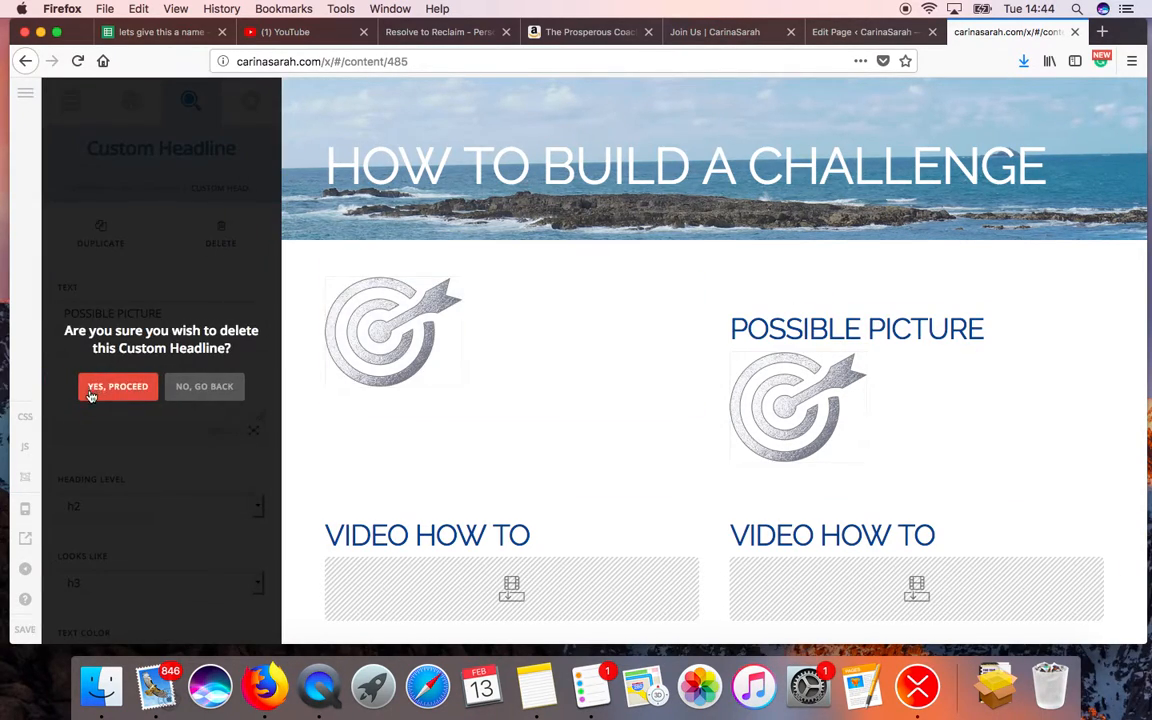
pyautogui.click(108, 387)
# - Replace the first column's target image under How to Build a Challenge with IMG_3398.jpg from the media library
pyautogui.click(345, 355)
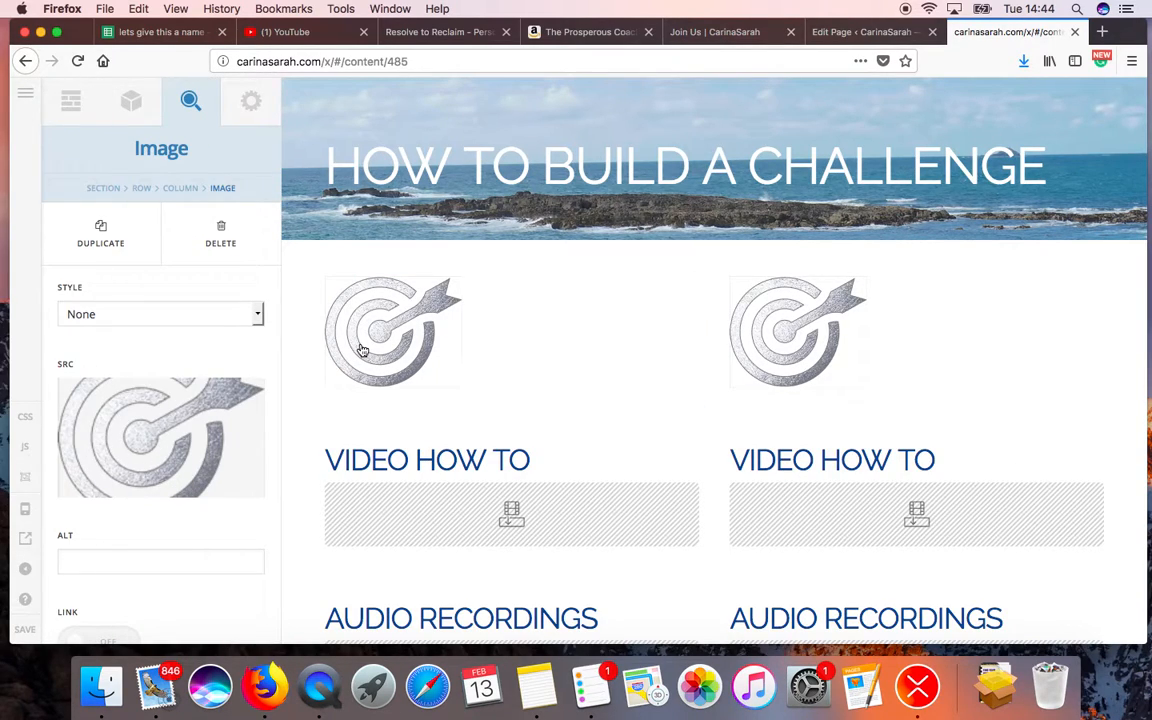
pyautogui.click(161, 440)
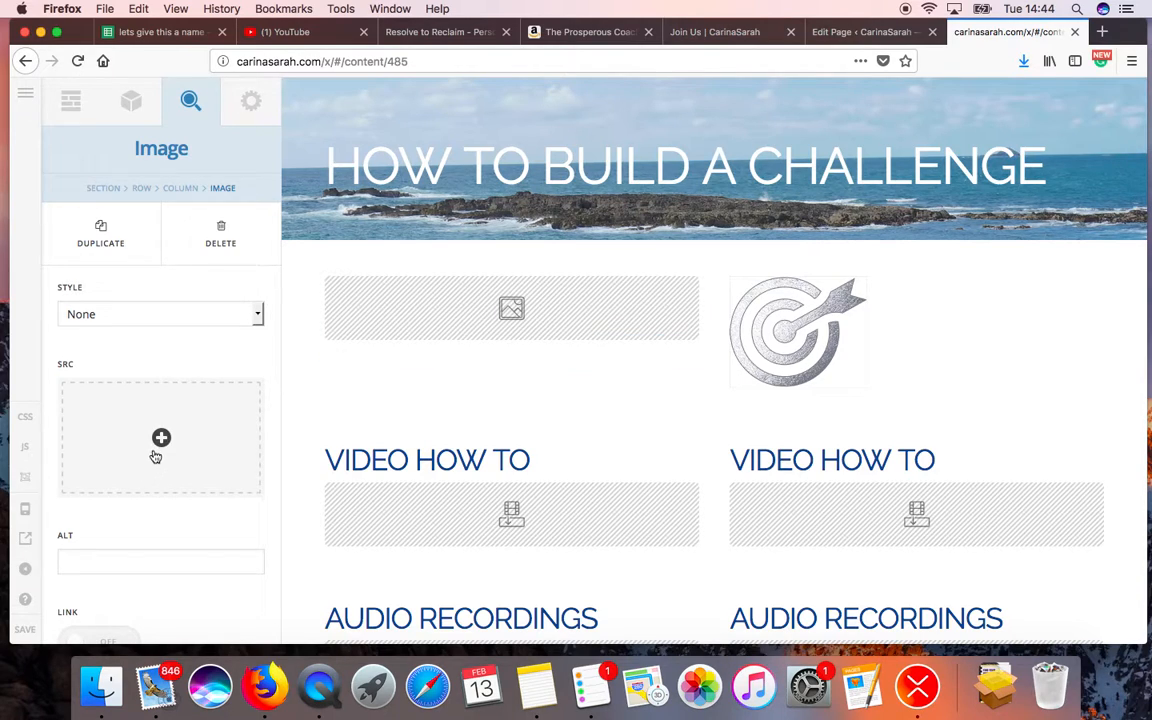
pyautogui.click(161, 438)
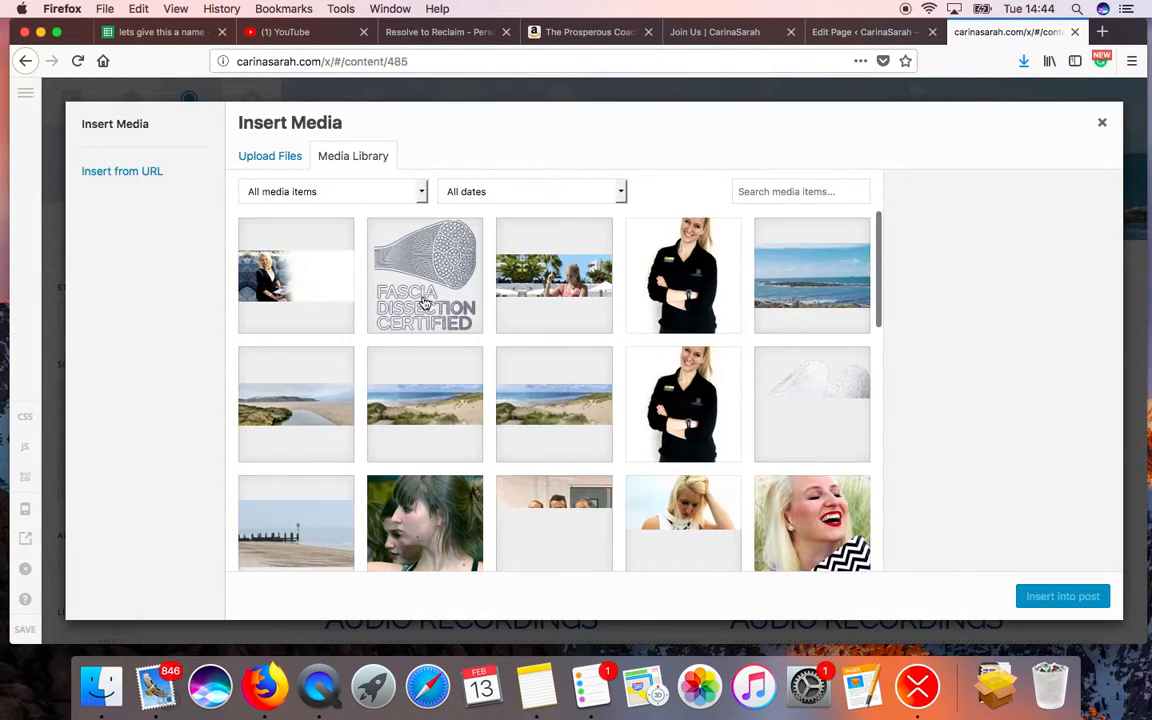
pyautogui.scroll(-5, 424, 303)
pyautogui.scroll(-3, 424, 303)
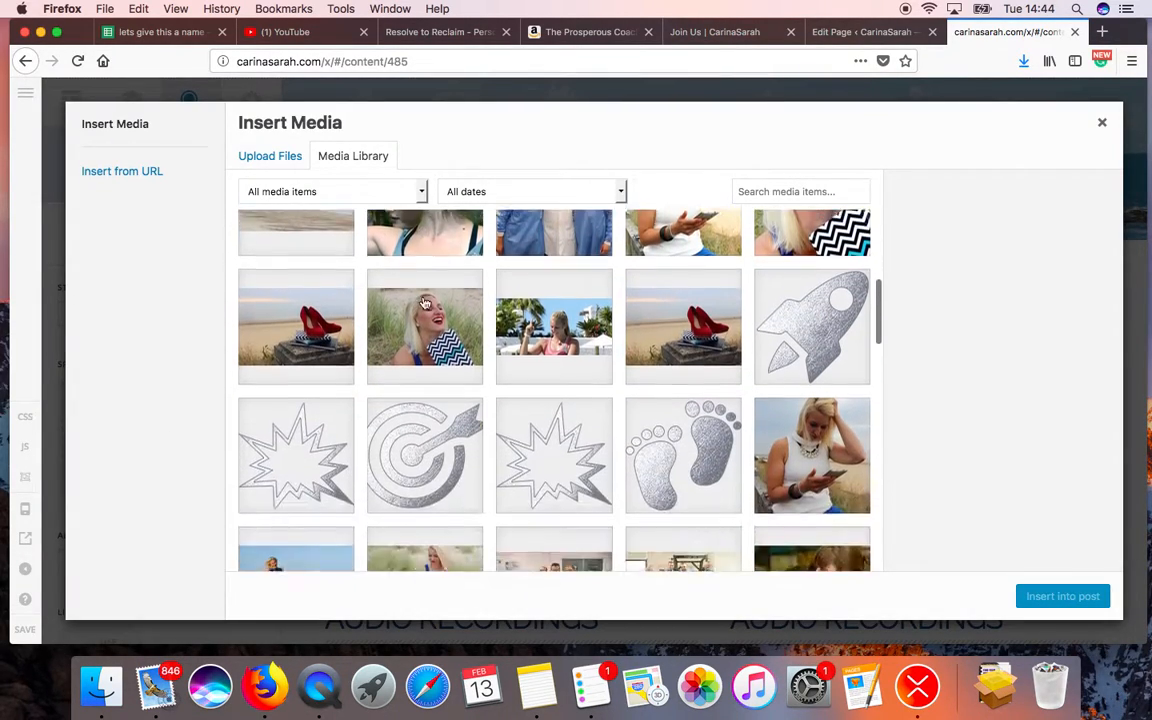
pyautogui.click(420, 327)
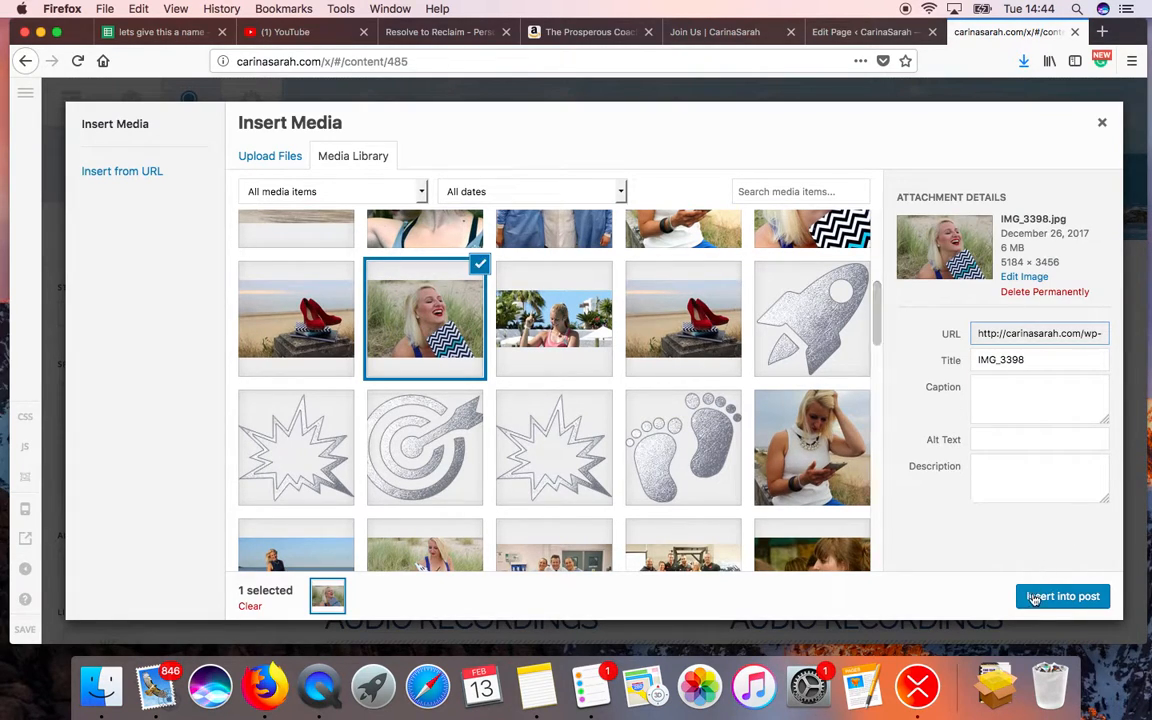
pyautogui.click(1050, 597)
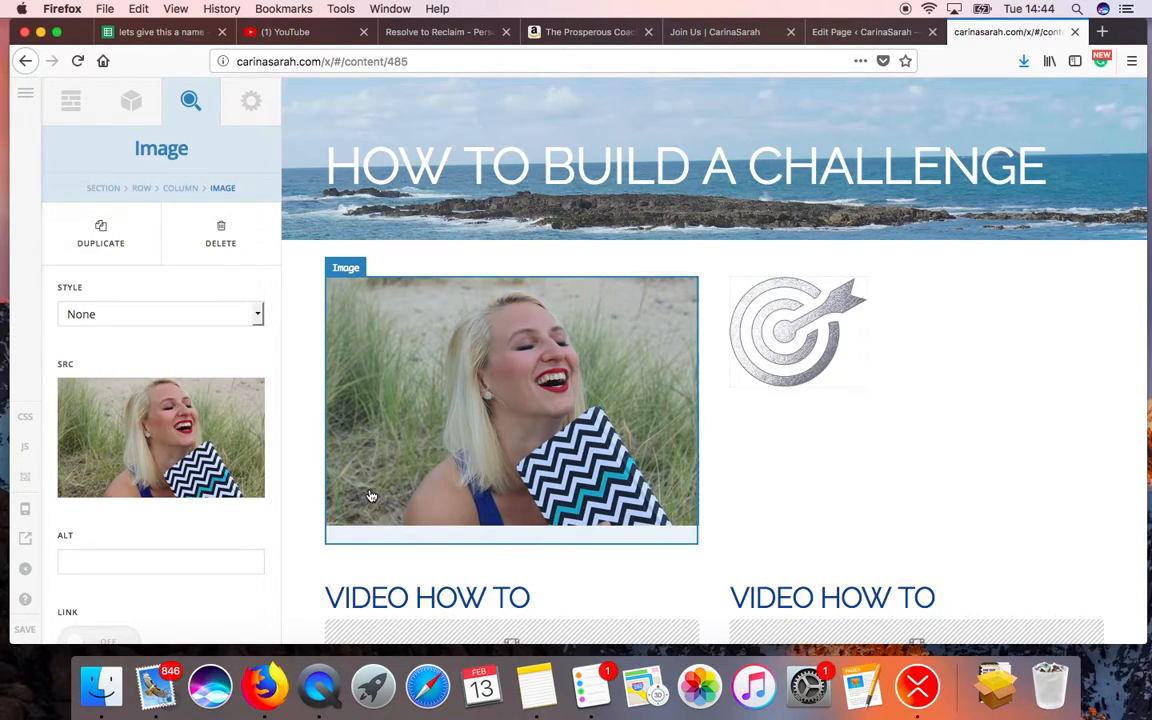
# - Search the elements for "image" and add an empty image element below the target image in the second column
pyautogui.click(130, 100)
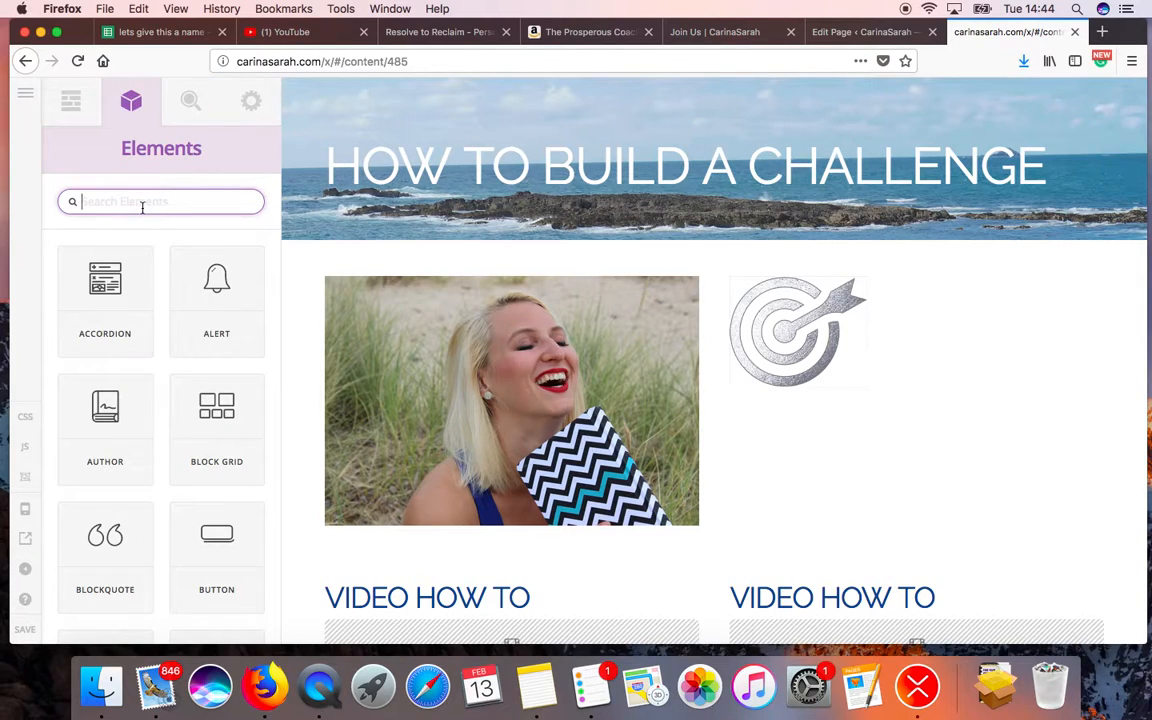
pyautogui.write('image')
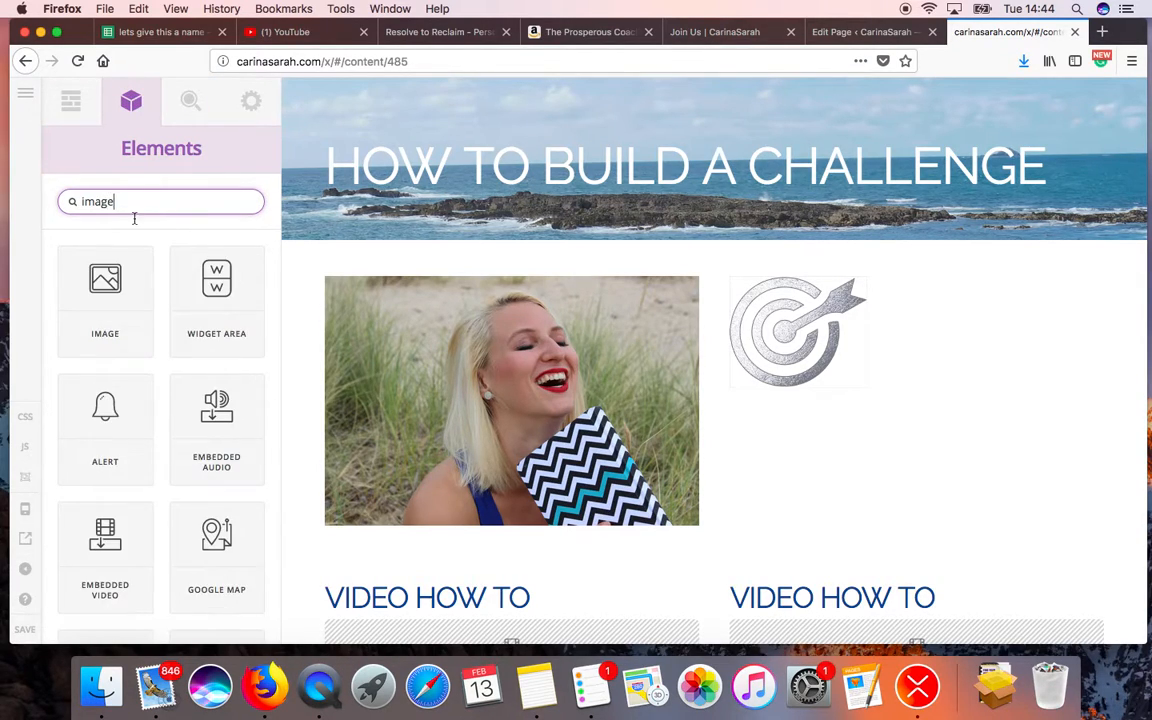
pyautogui.moveTo(82, 262); pyautogui.dragTo(851, 497)
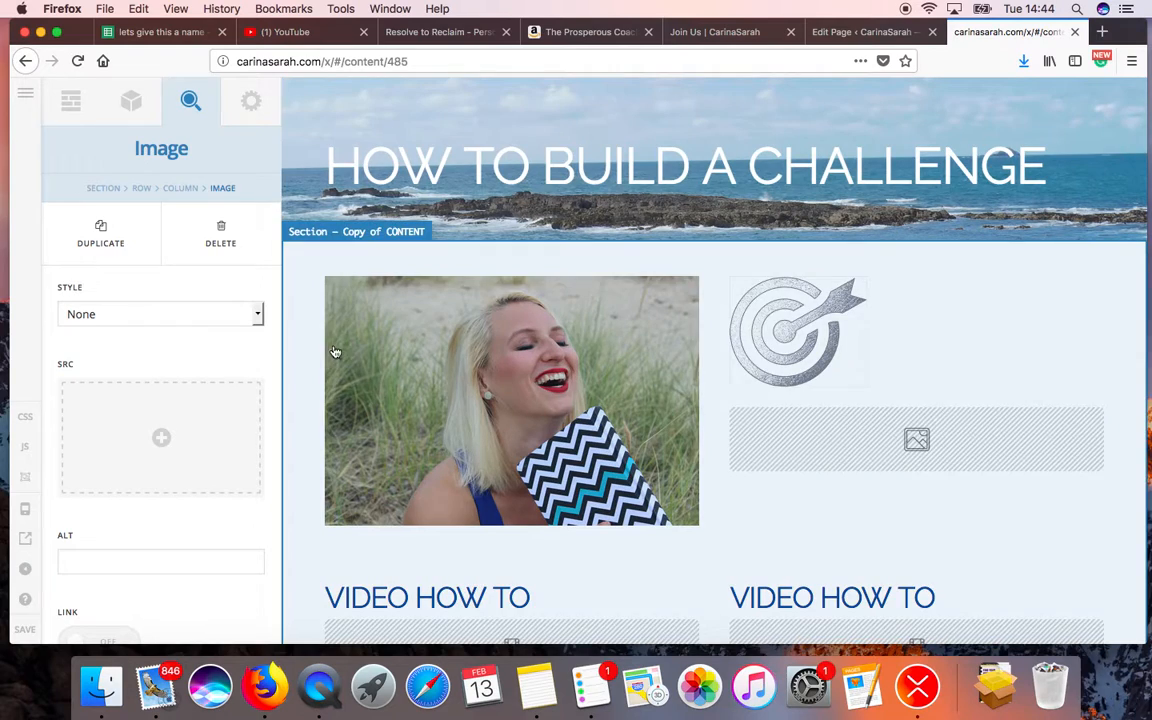
# - Open the layout settings of the Copy of CONTENT section and bring up the column layout options for Row 1
pyautogui.click(291, 332)
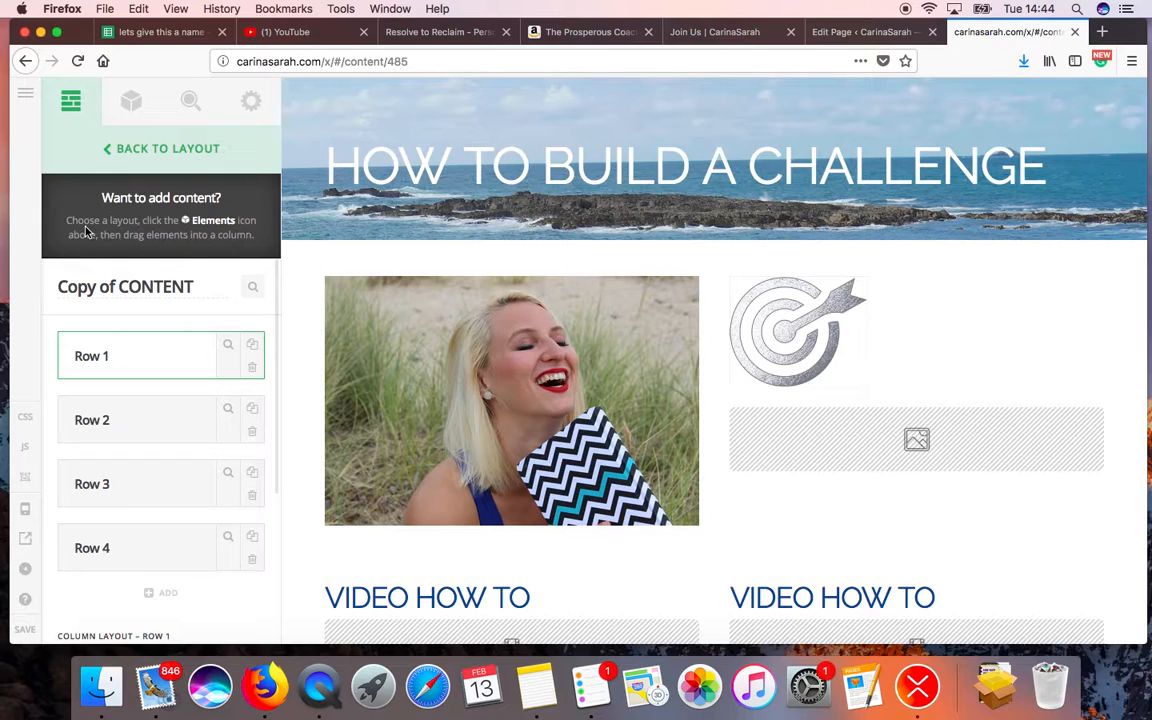
pyautogui.click(69, 104)
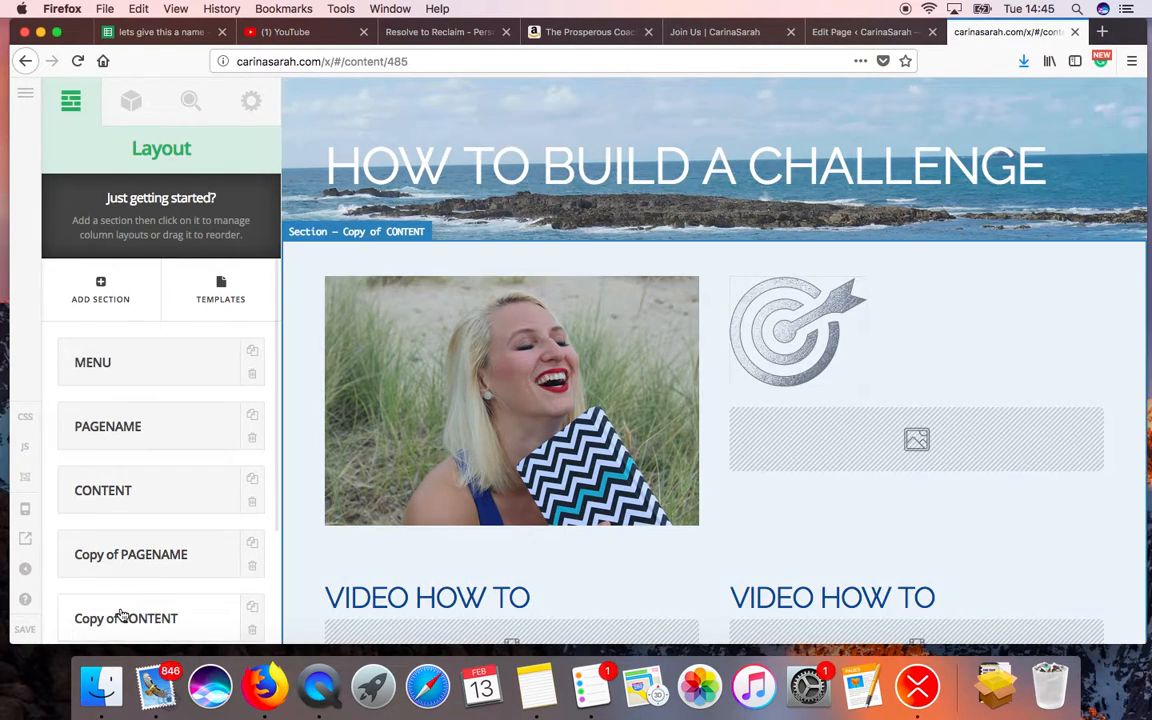
pyautogui.click(118, 615)
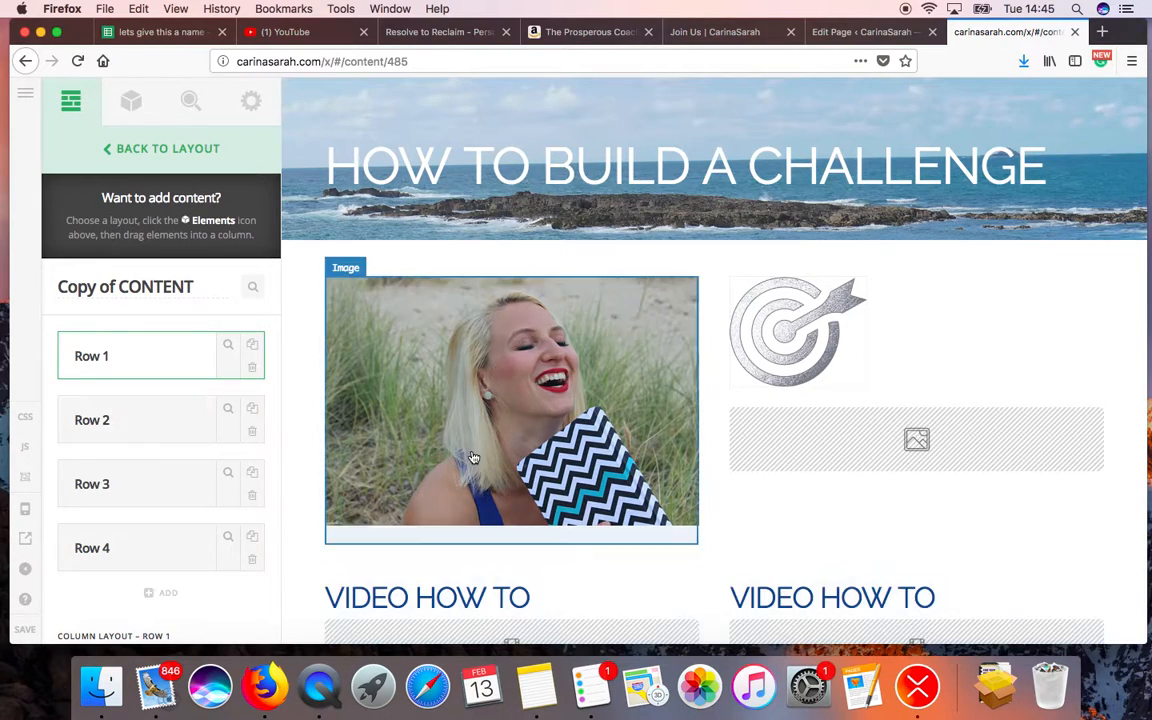
pyautogui.scroll(-5, 470, 458)
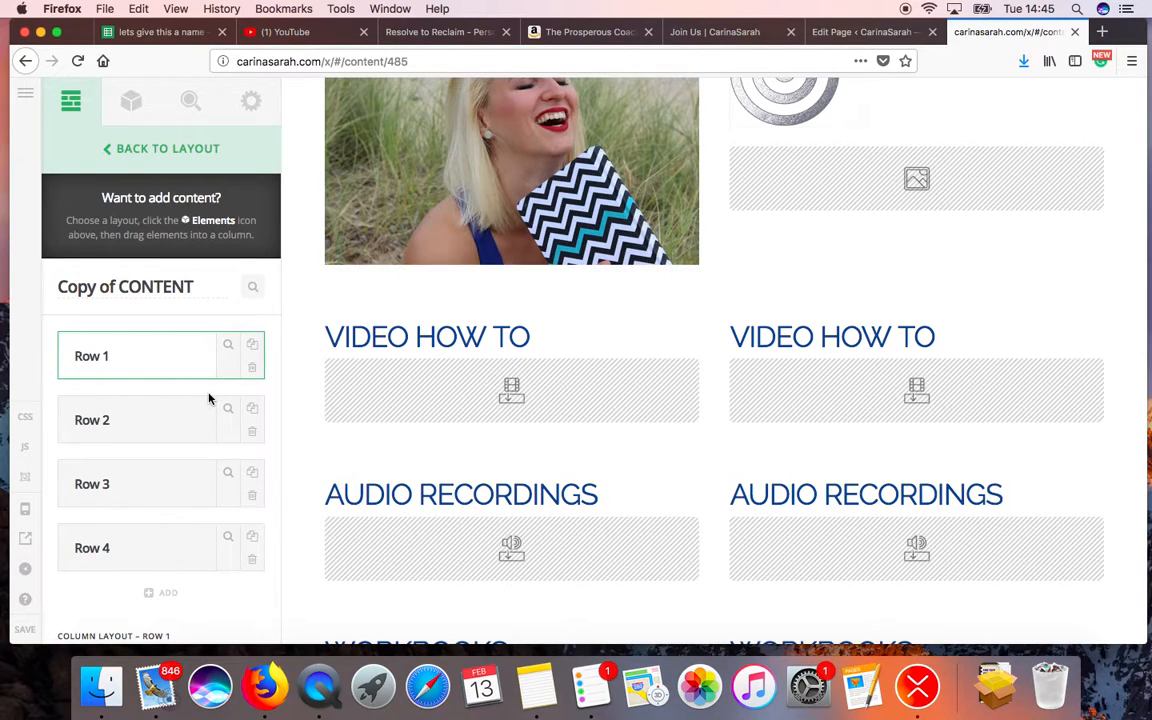
pyautogui.scroll(-1, 210, 399)
pyautogui.scroll(-5, 195, 360)
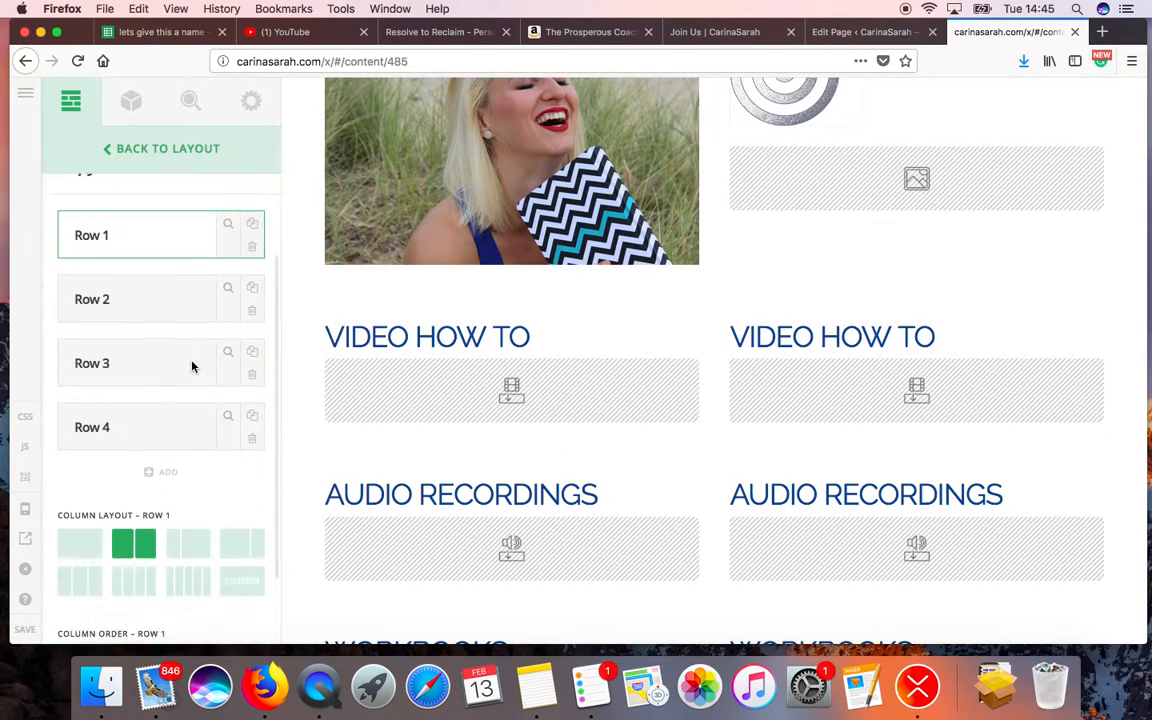
pyautogui.scroll(6, 194, 368)
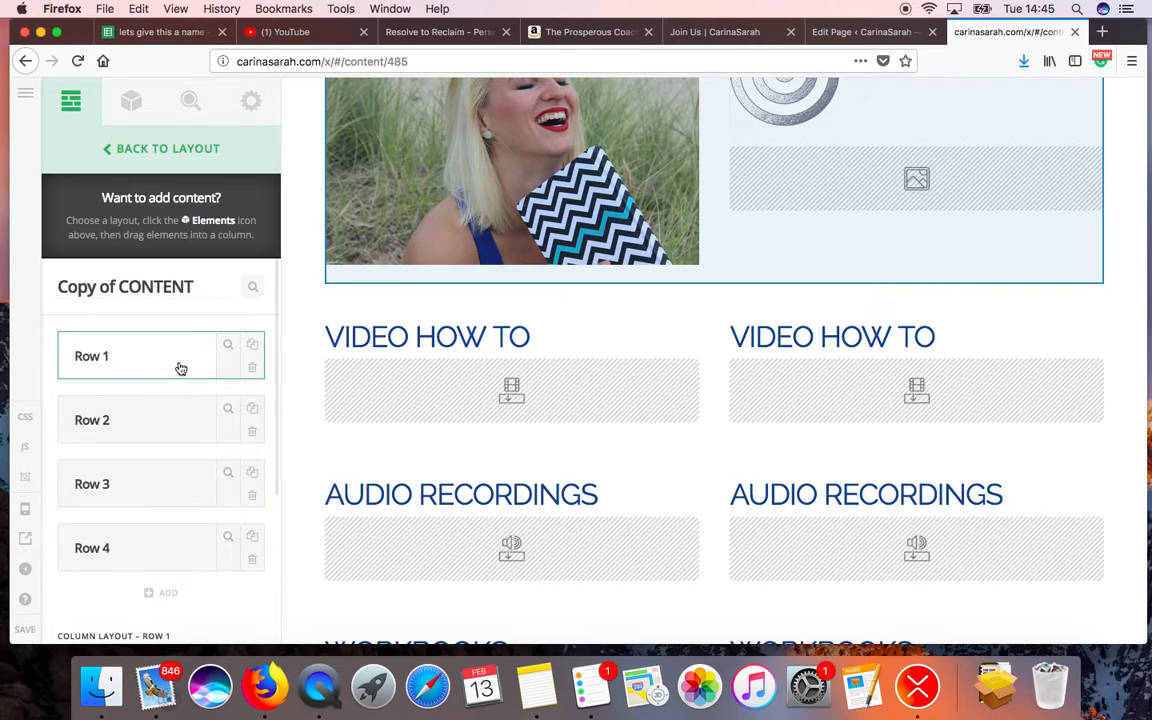
pyautogui.scroll(-5, 180, 368)
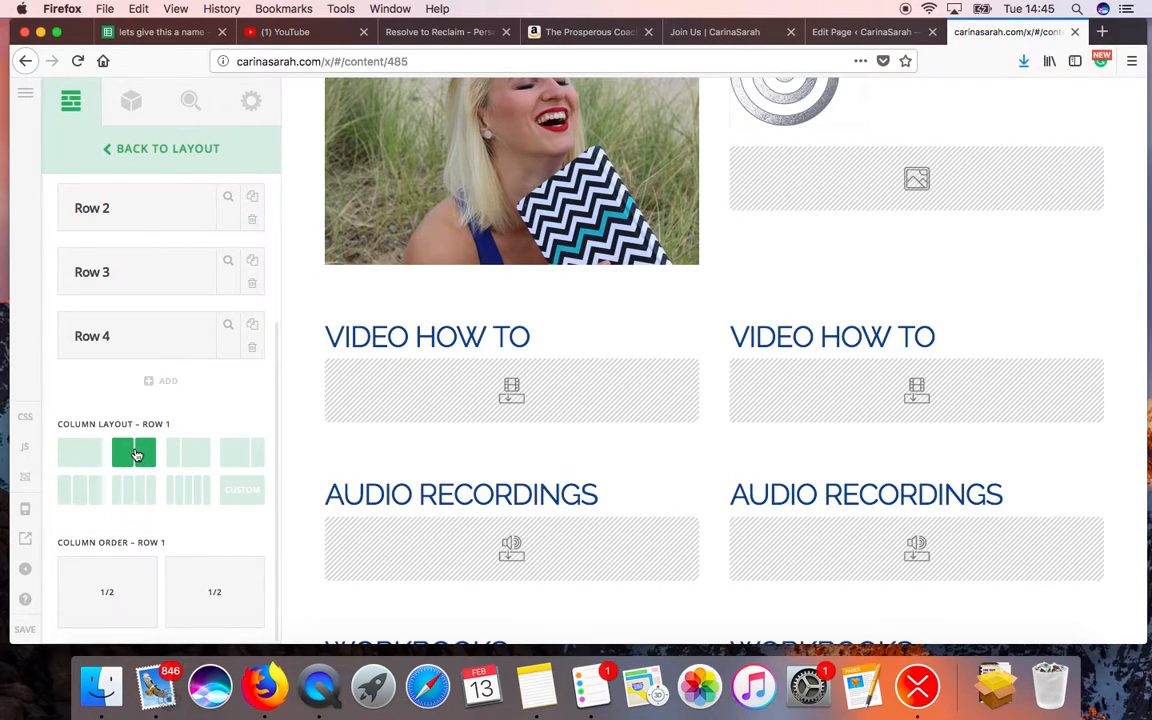
# - Set the column layout of Row 1 to 2/3 + 1/3 and check the page preview
pyautogui.click(232, 456)
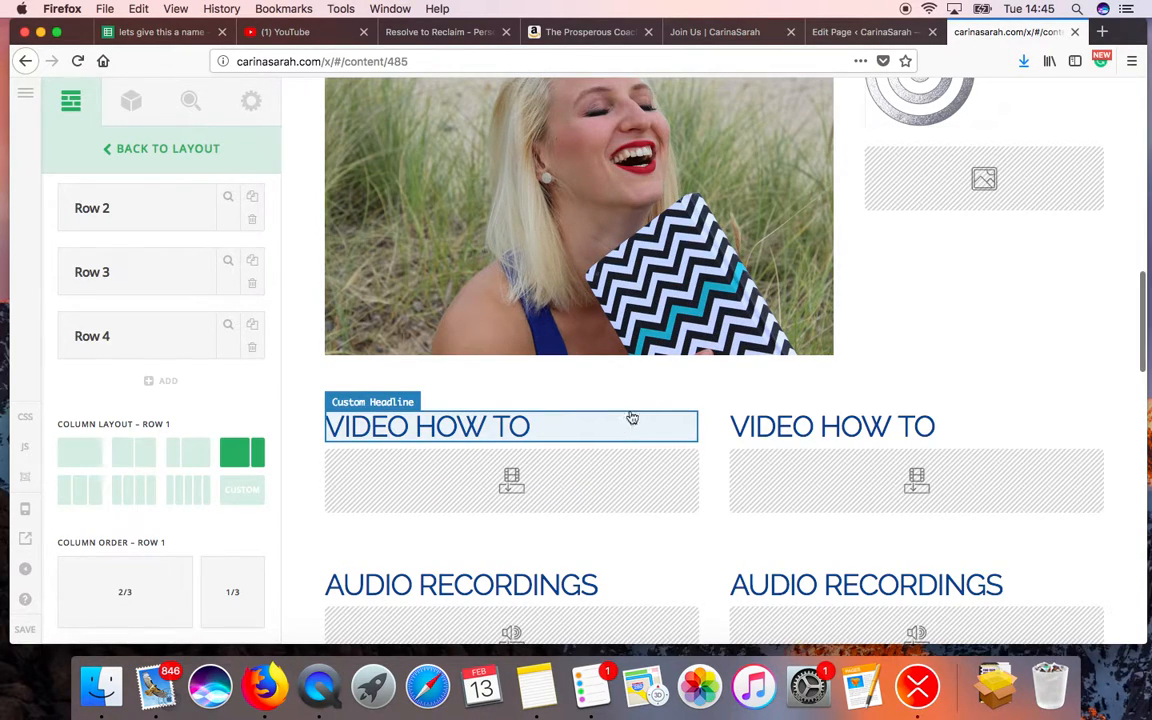
pyautogui.scroll(-2, 771, 253)
pyautogui.scroll(6, 771, 253)
pyautogui.scroll(-4, 773, 254)
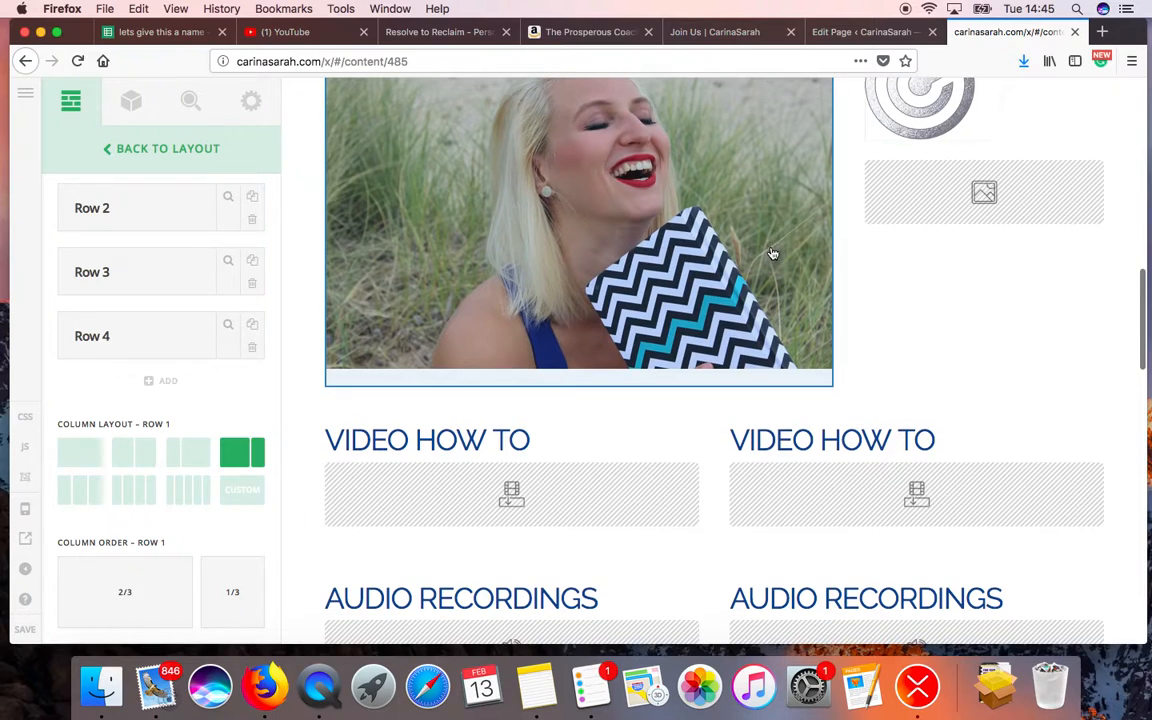
# - Give Row 1 a custom column layout of 1/4 + 3/4 and check how the images fit
pyautogui.click(129, 490)
pyautogui.click(230, 500)
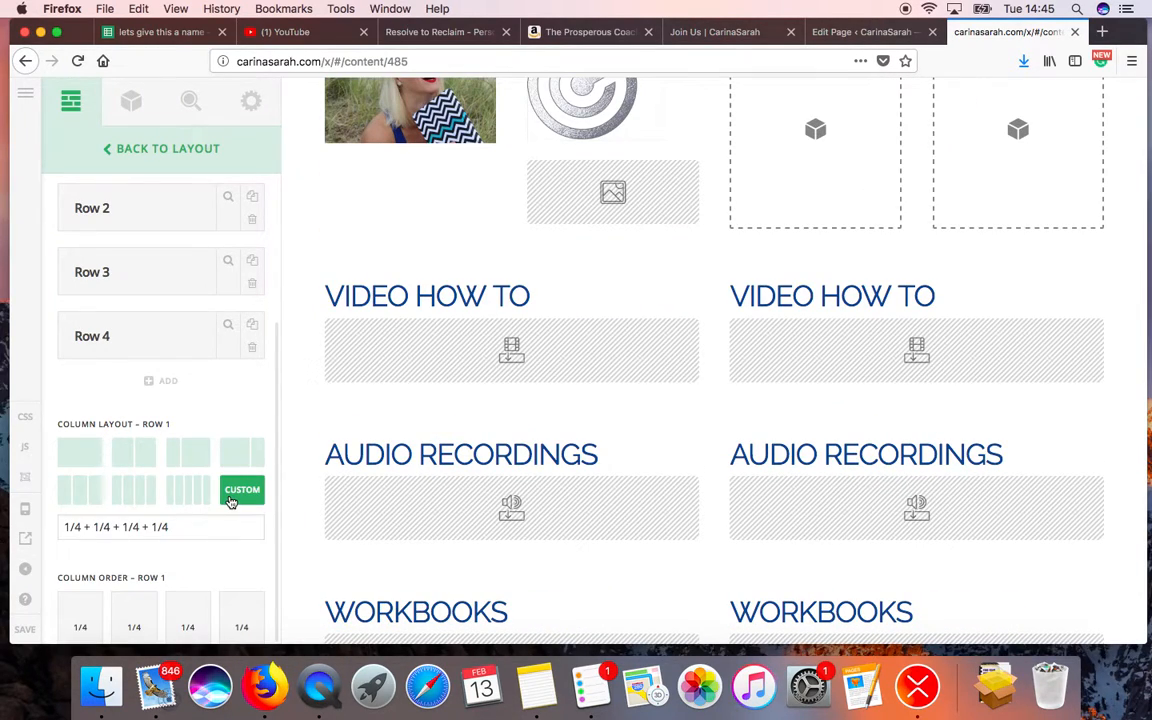
pyautogui.moveTo(181, 532); pyautogui.dragTo(95, 531)
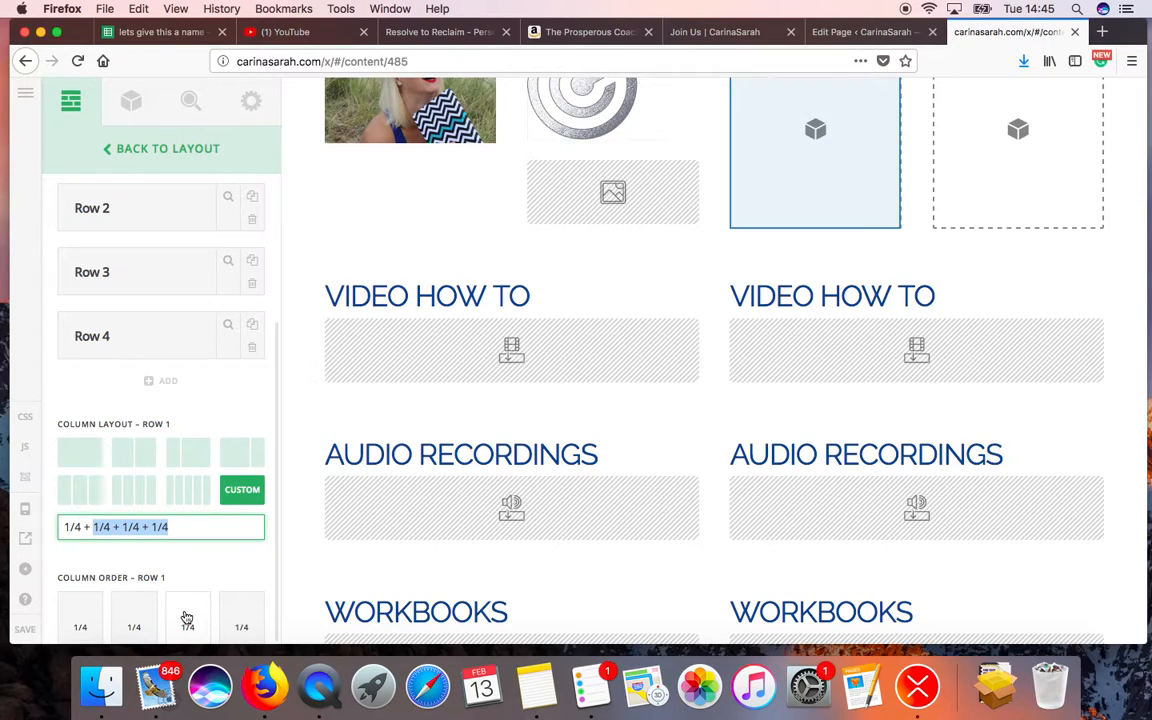
pyautogui.write('3')
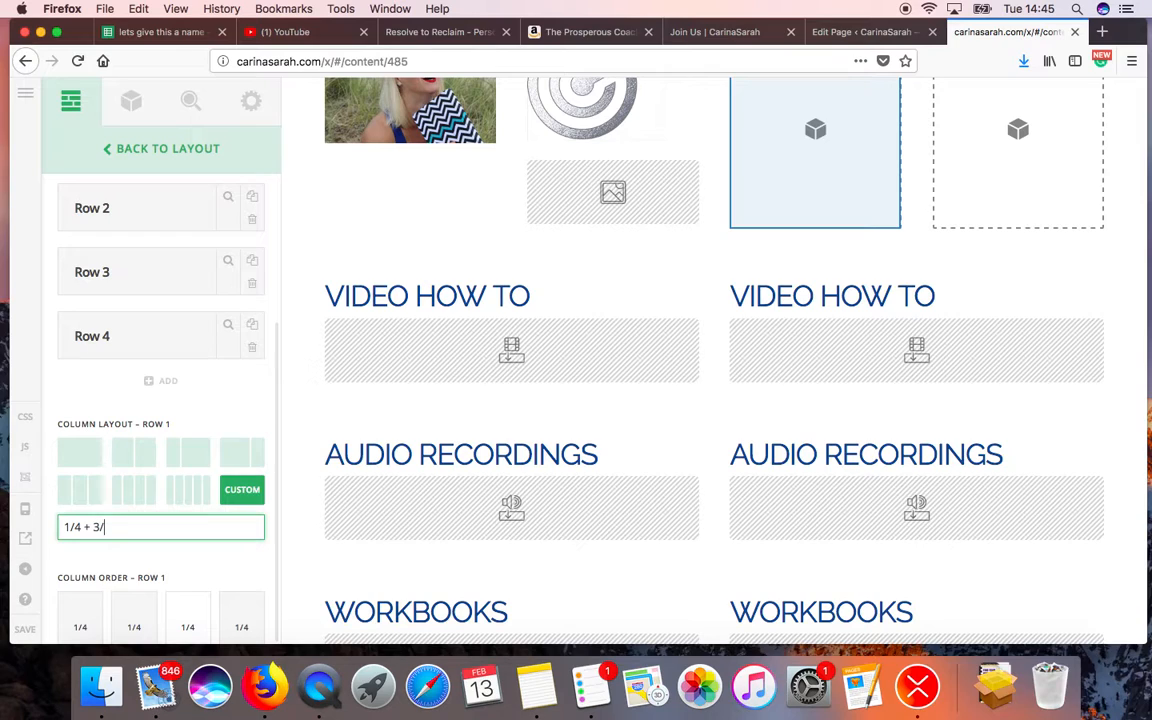
pyautogui.click(231, 568)
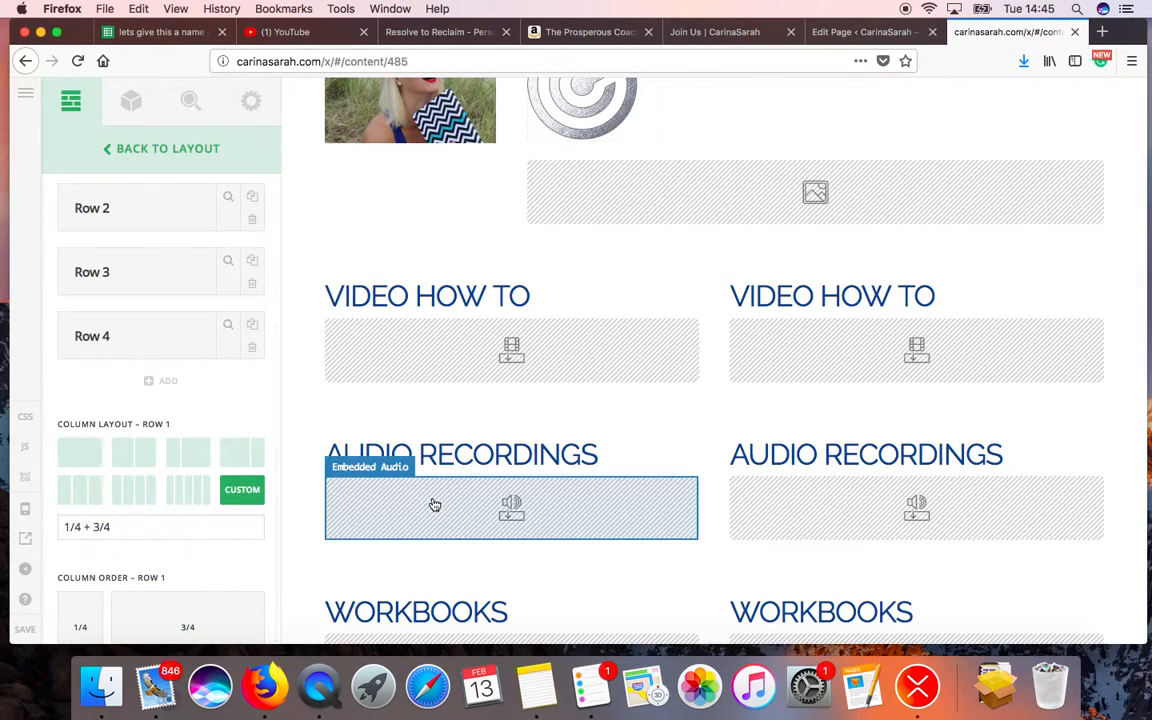
pyautogui.scroll(4, 435, 505)
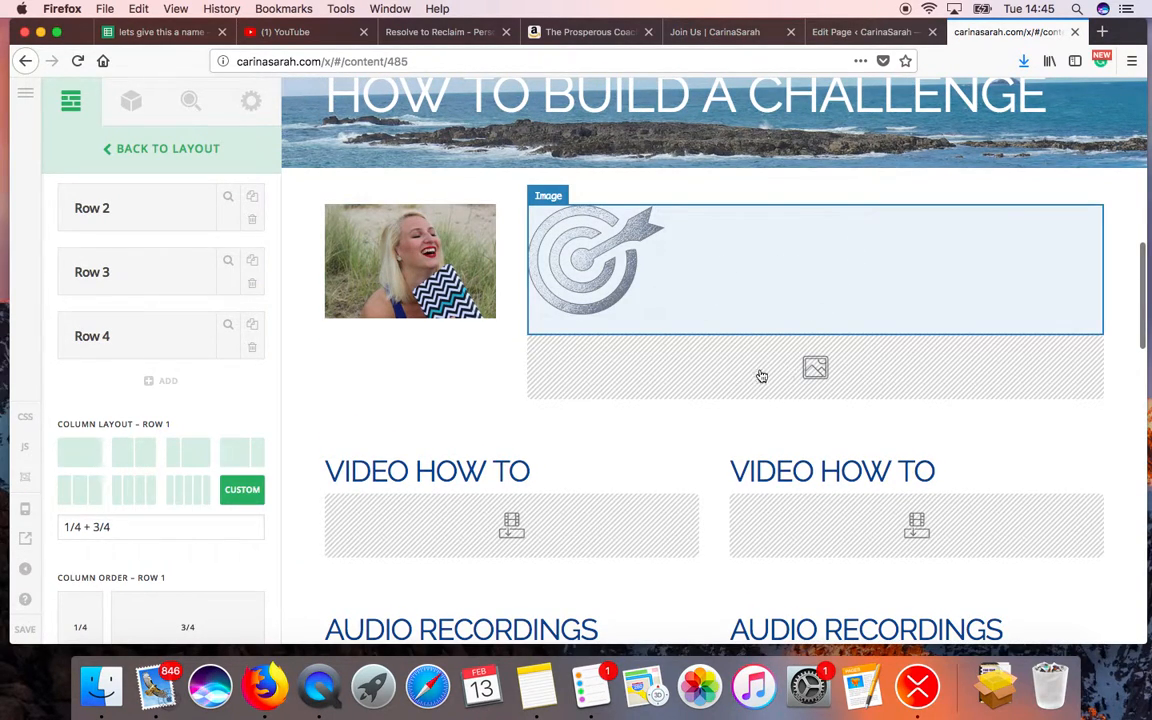
pyautogui.scroll(-1, 638, 350)
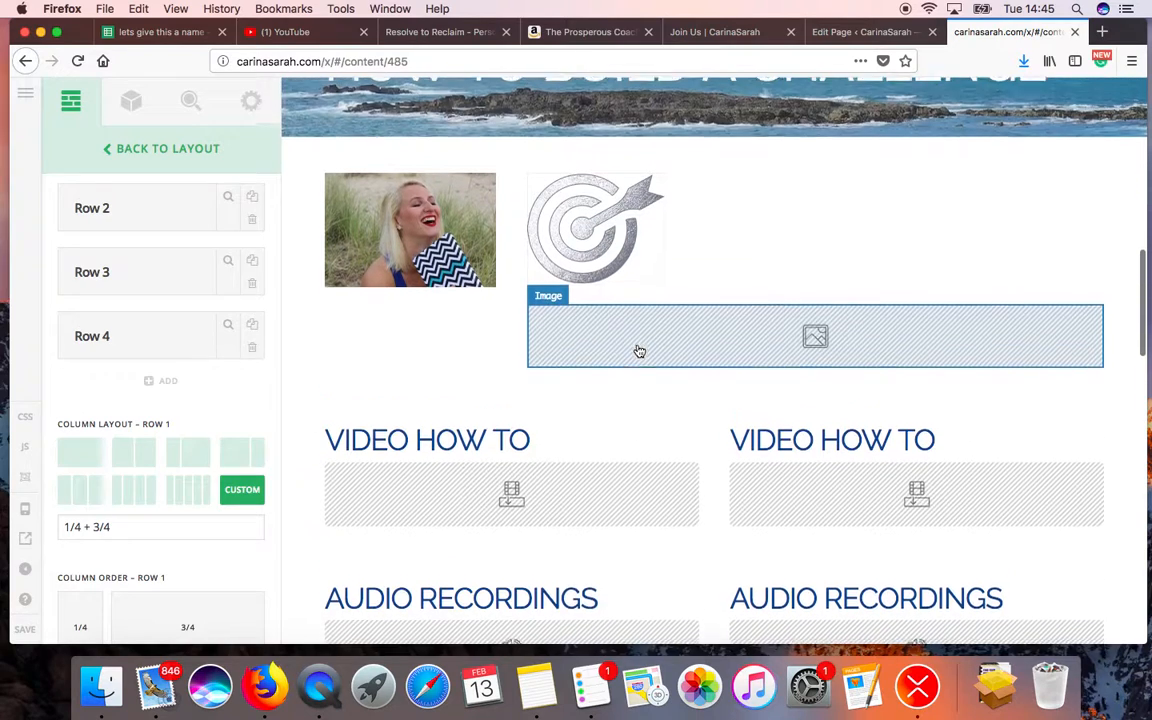
pyautogui.scroll(1, 700, 290)
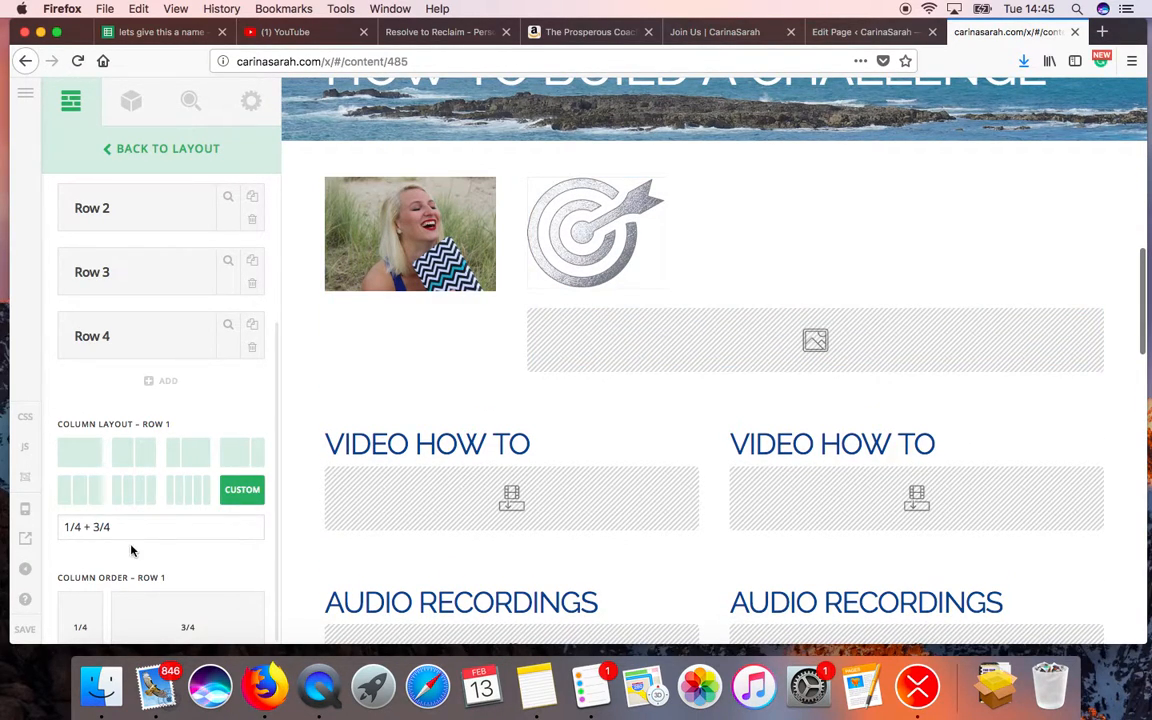
# - Set Row 1 to four equal 1/4 columns and move the empty image element into the third column
pyautogui.moveTo(120, 530); pyautogui.dragTo(88, 533)
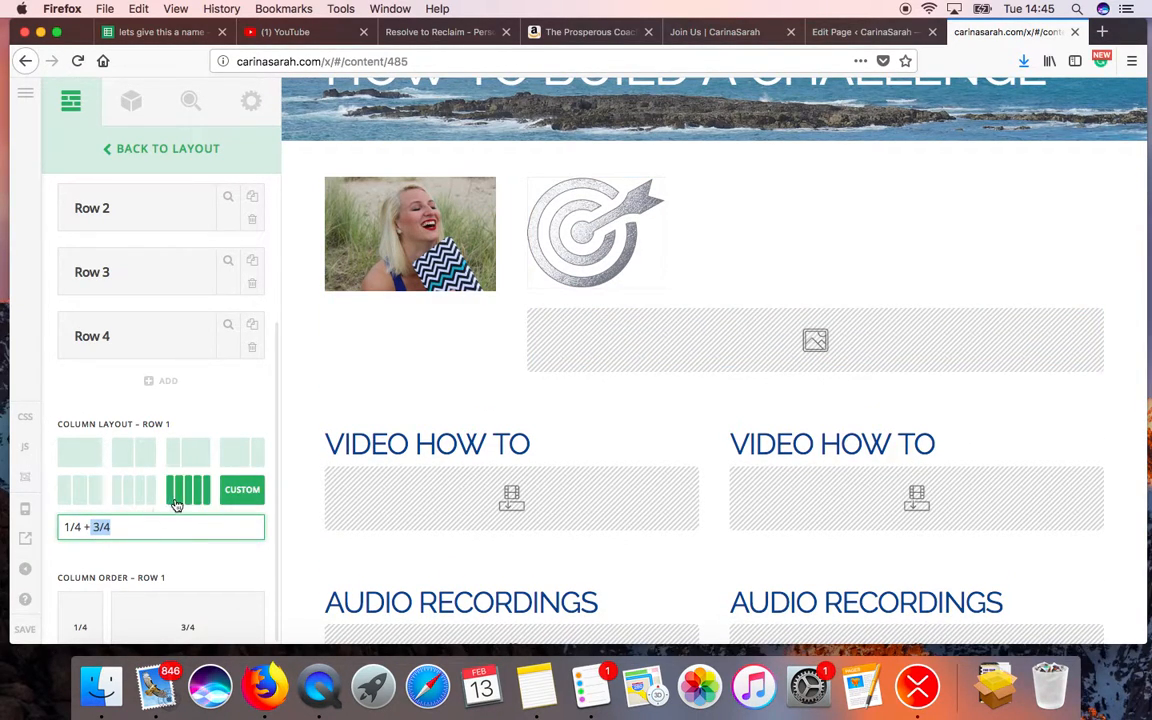
pyautogui.click(121, 490)
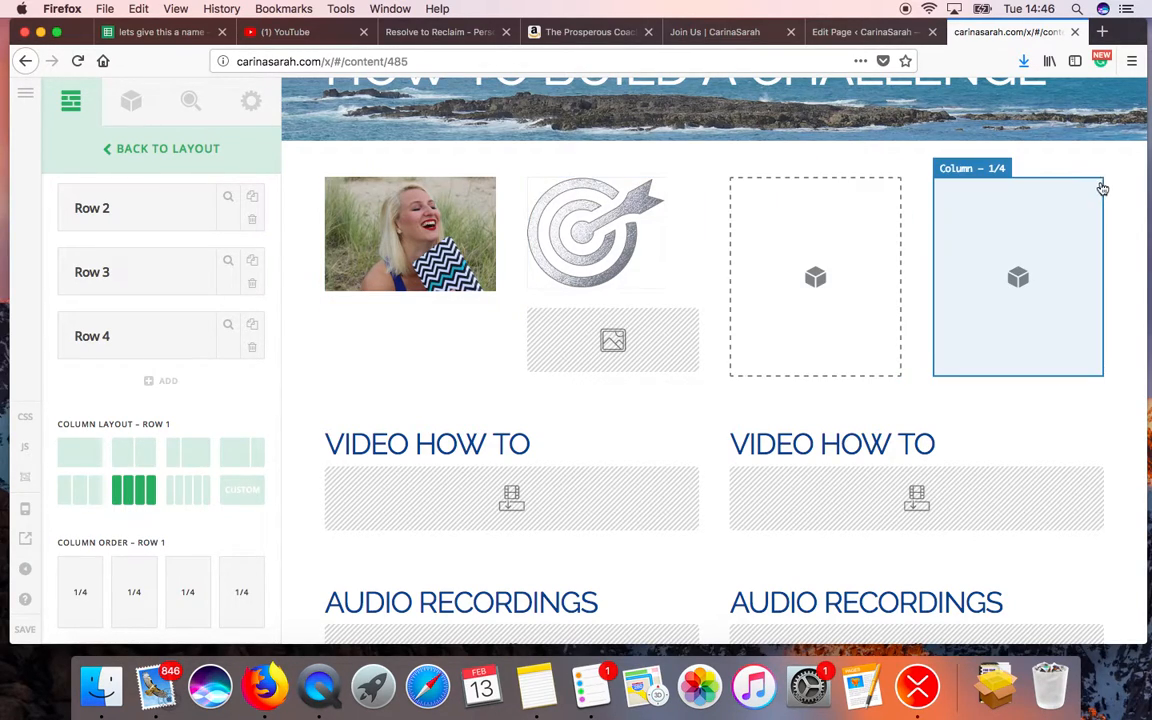
pyautogui.moveTo(553, 337)
pyautogui.mouseDown()
pyautogui.moveTo(720, 316)
pyautogui.moveTo(789, 321)
pyautogui.mouseUp()
# - Duplicate the empty image element in the third column and move the copy into the fourth column
pyautogui.click(781, 230)
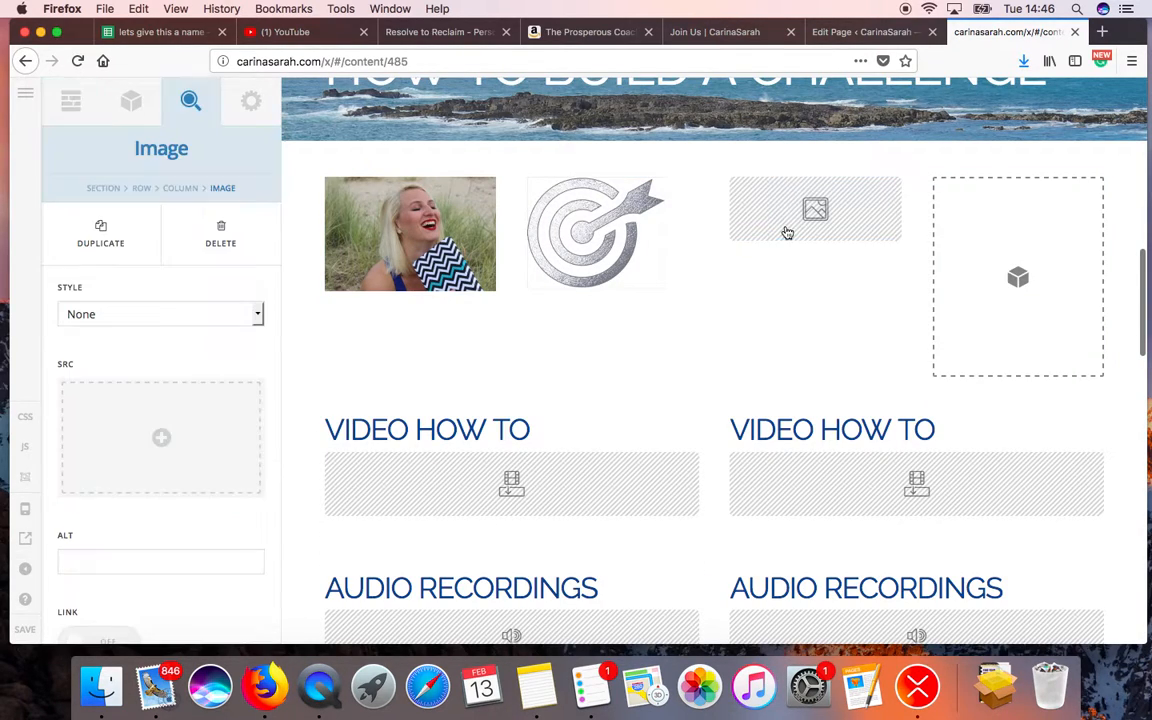
pyautogui.click(98, 228)
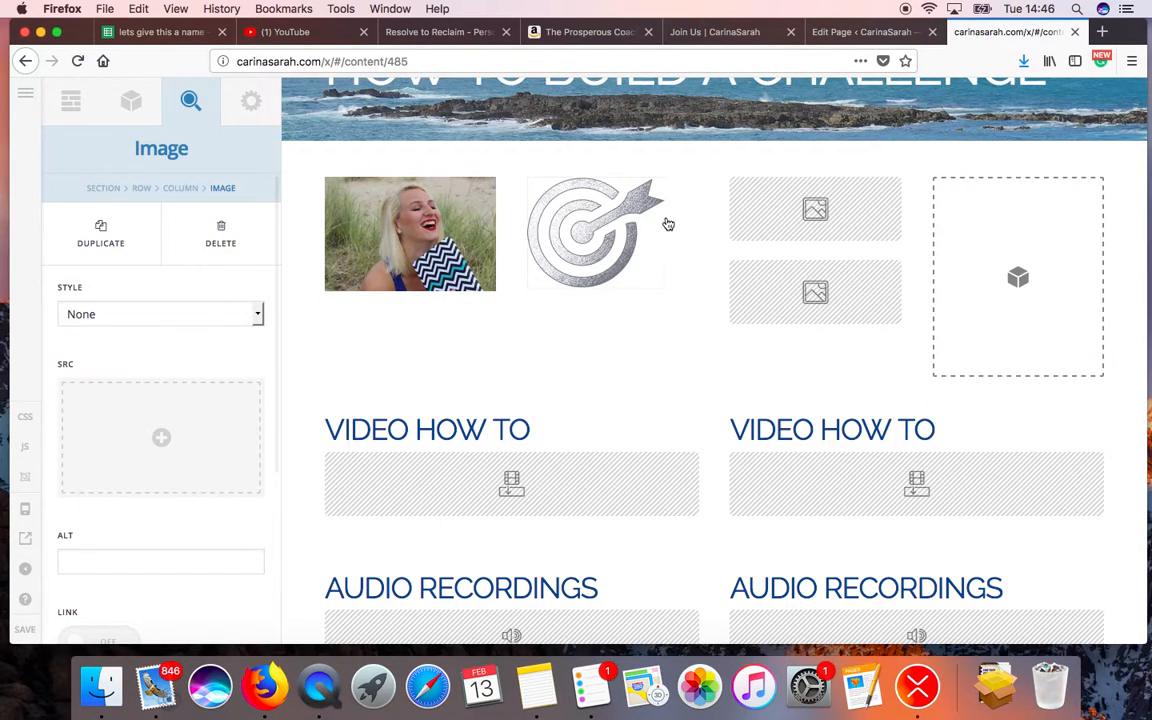
pyautogui.moveTo(788, 322); pyautogui.dragTo(1039, 275)
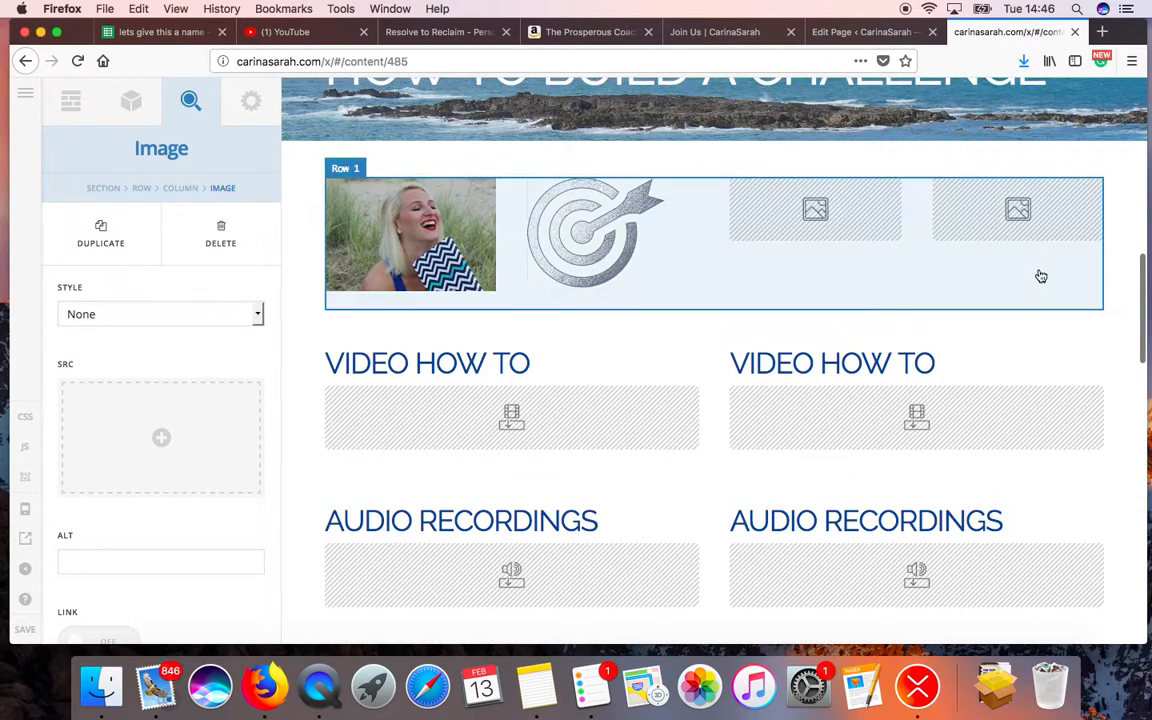
# - Duplicate the portrait photo from the first column into the third column and delete the empty image element there
pyautogui.click(381, 241)
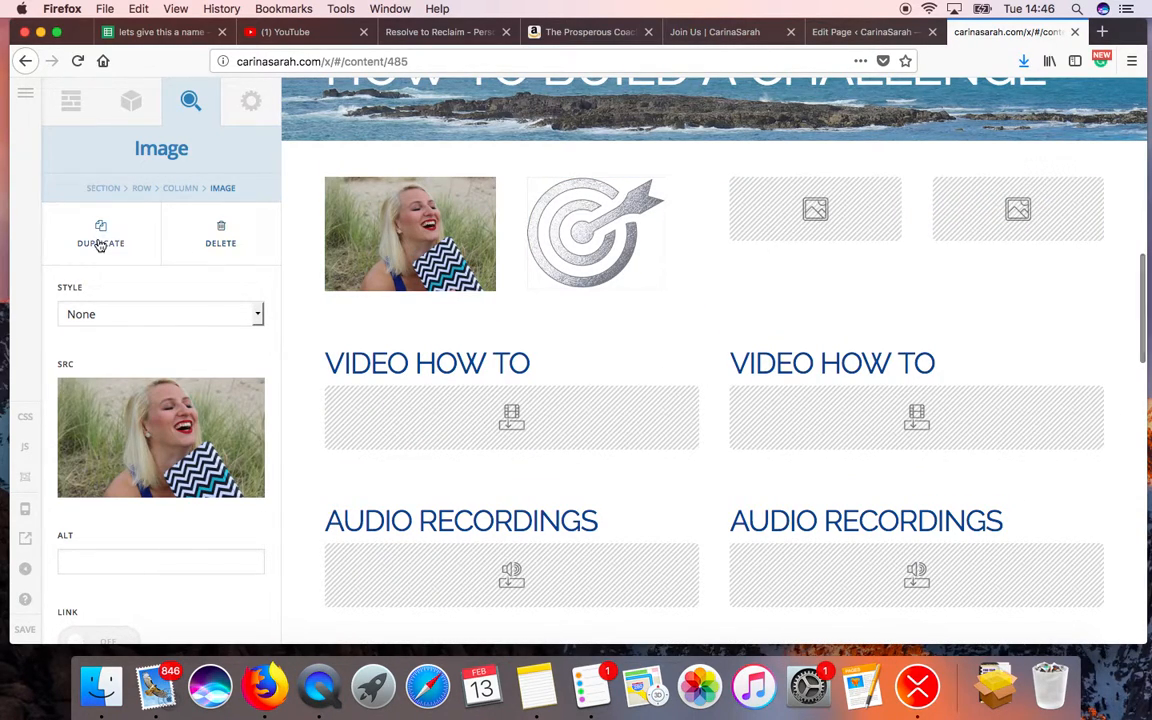
pyautogui.click(90, 222)
pyautogui.moveTo(418, 215); pyautogui.dragTo(818, 300)
pyautogui.click(797, 214)
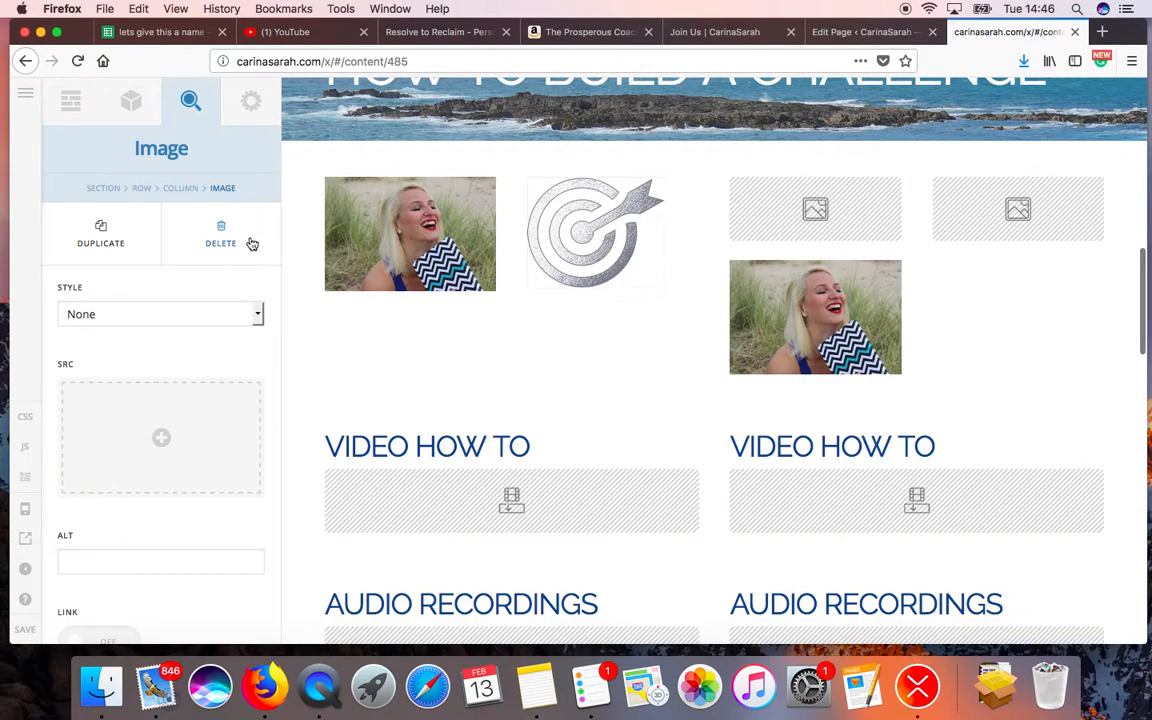
pyautogui.click(250, 242)
pyautogui.click(136, 391)
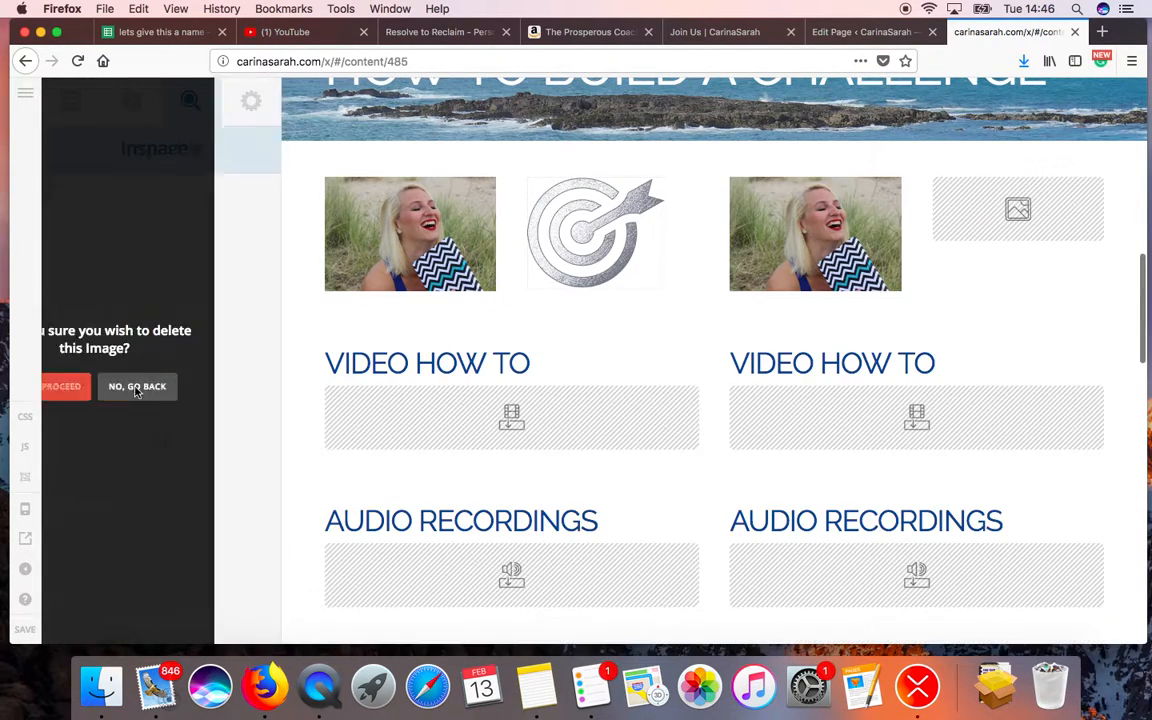
# - Delete the four-column image row, along with its contents, from the HOW TO BUILD A CHALLENGE section
pyautogui.click(641, 253)
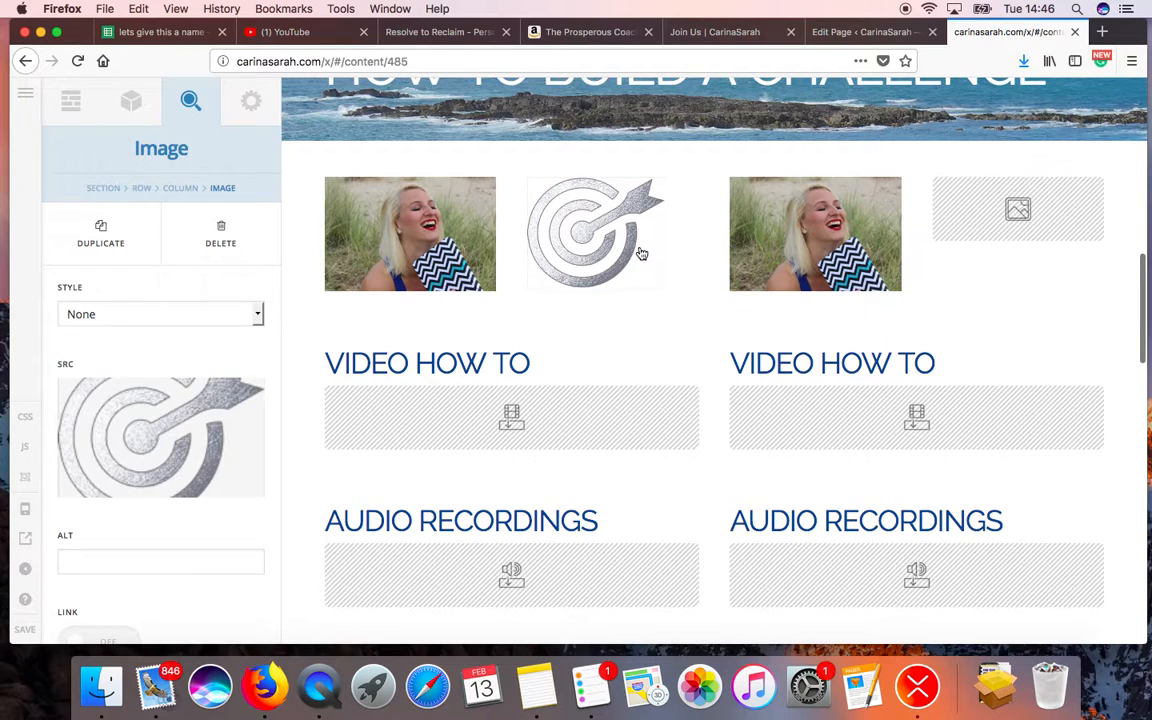
pyautogui.scroll(-3, 697, 375)
pyautogui.scroll(3, 697, 375)
pyautogui.scroll(2, 700, 375)
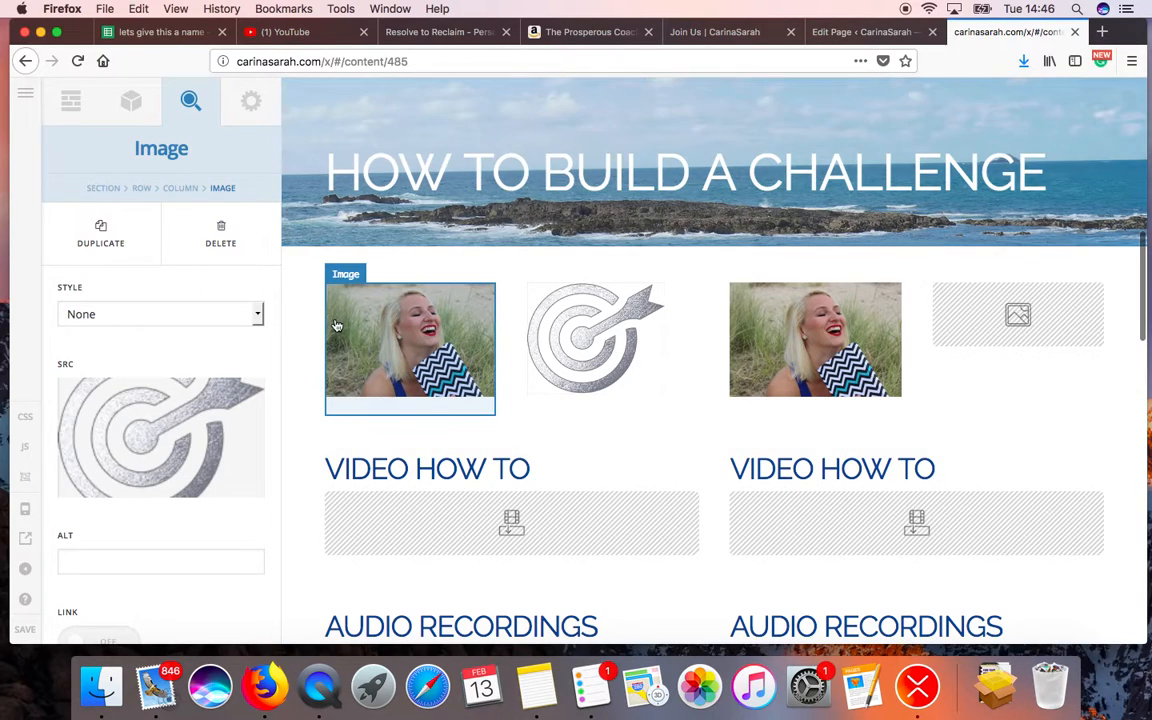
pyautogui.click(338, 326)
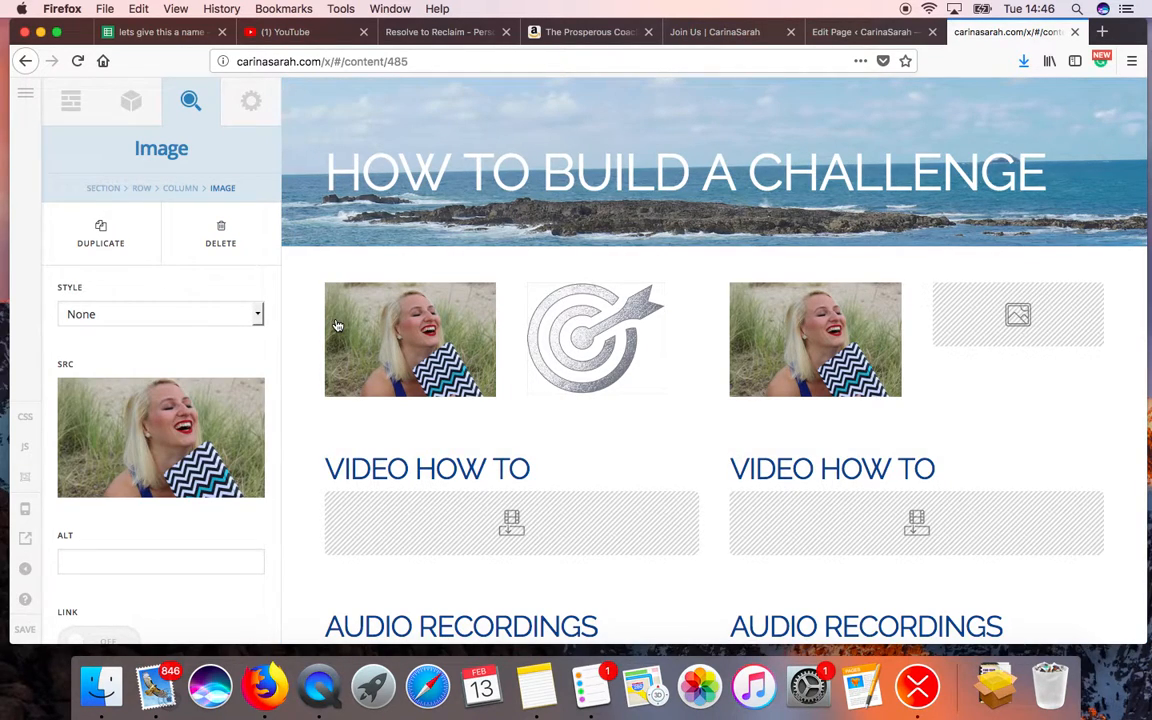
pyautogui.click(141, 188)
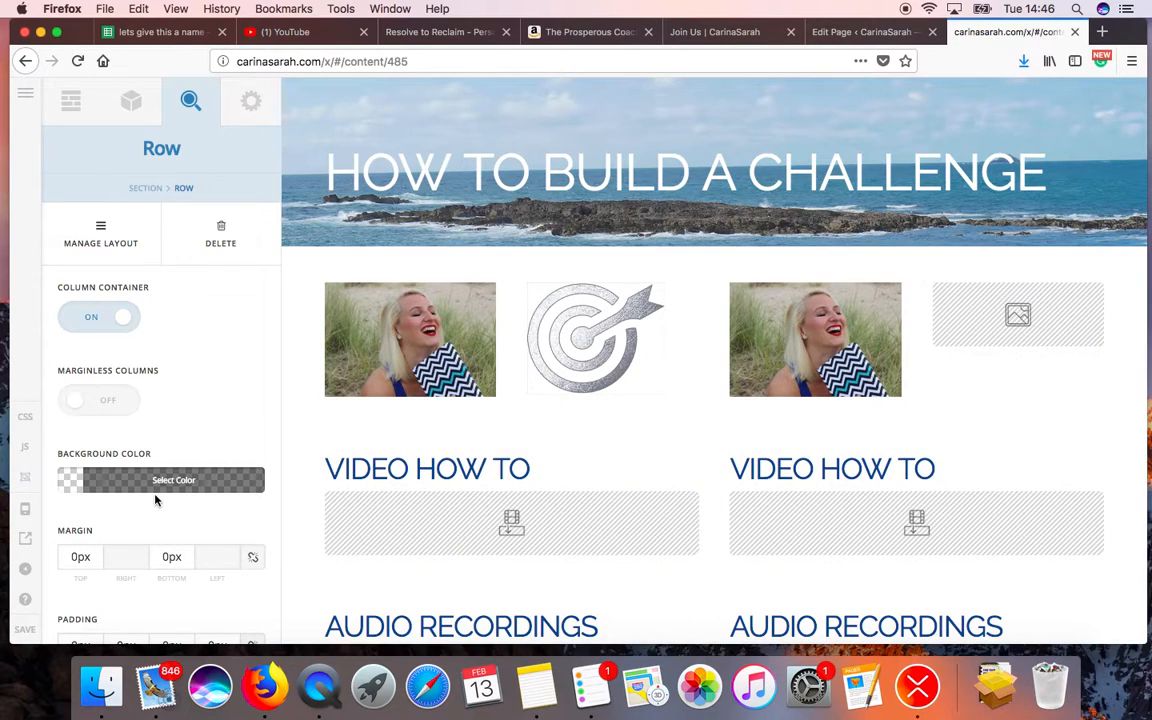
pyautogui.click(213, 246)
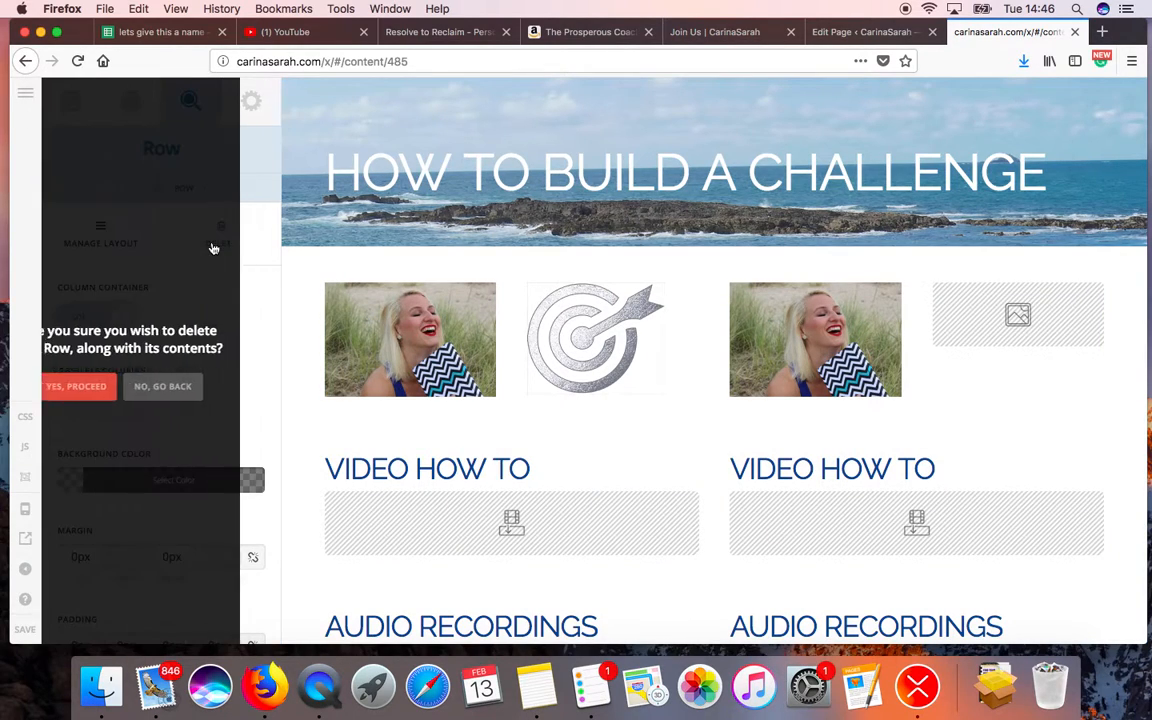
pyautogui.click(117, 386)
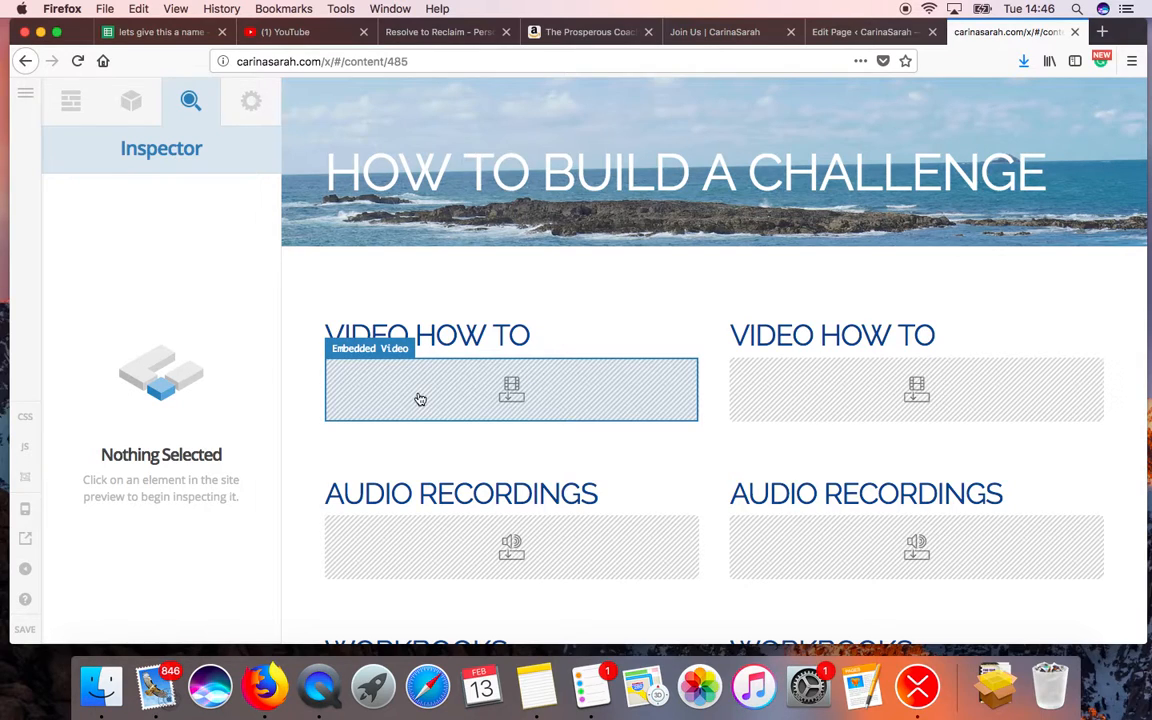
# - Delete the empty Embedded Video elements under both VIDEO HOW TO headlines
pyautogui.click(500, 400)
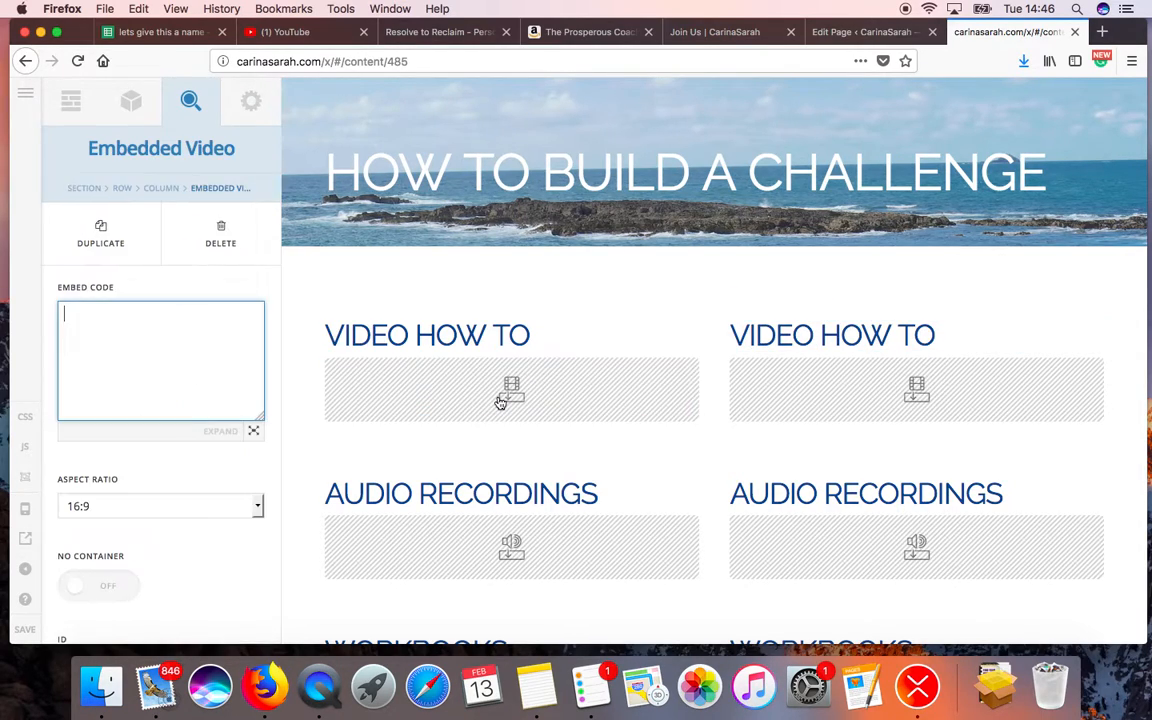
pyautogui.click(220, 232)
pyautogui.click(99, 399)
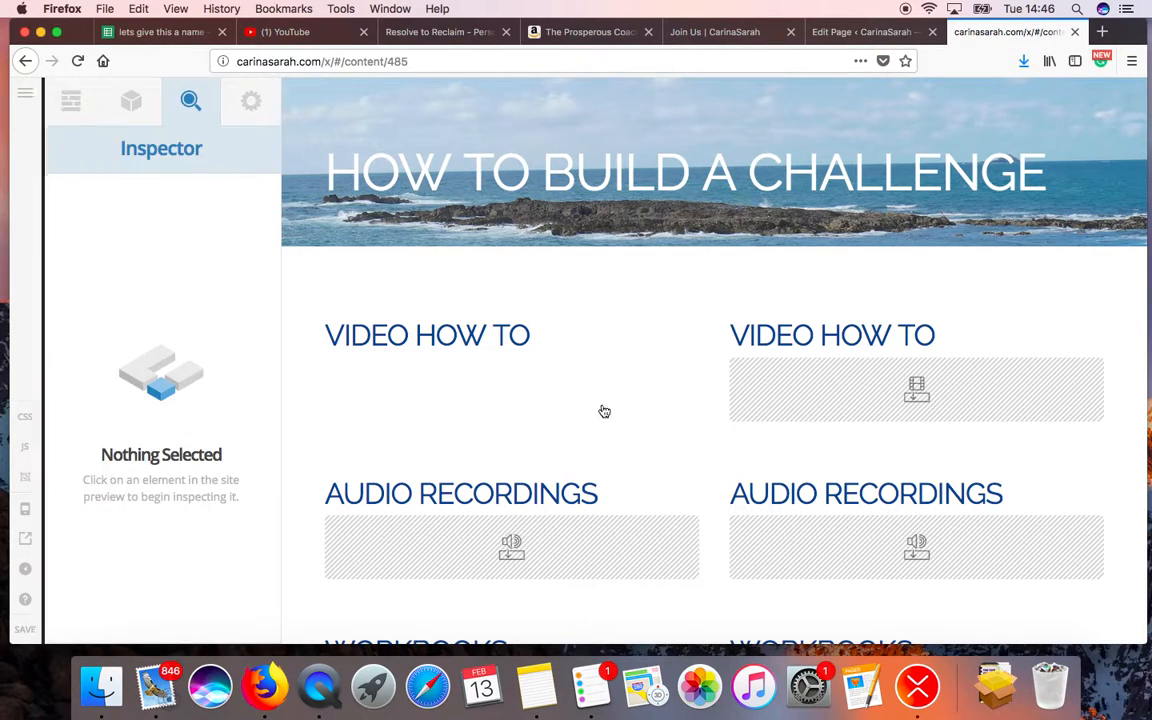
pyautogui.click(740, 398)
pyautogui.click(226, 245)
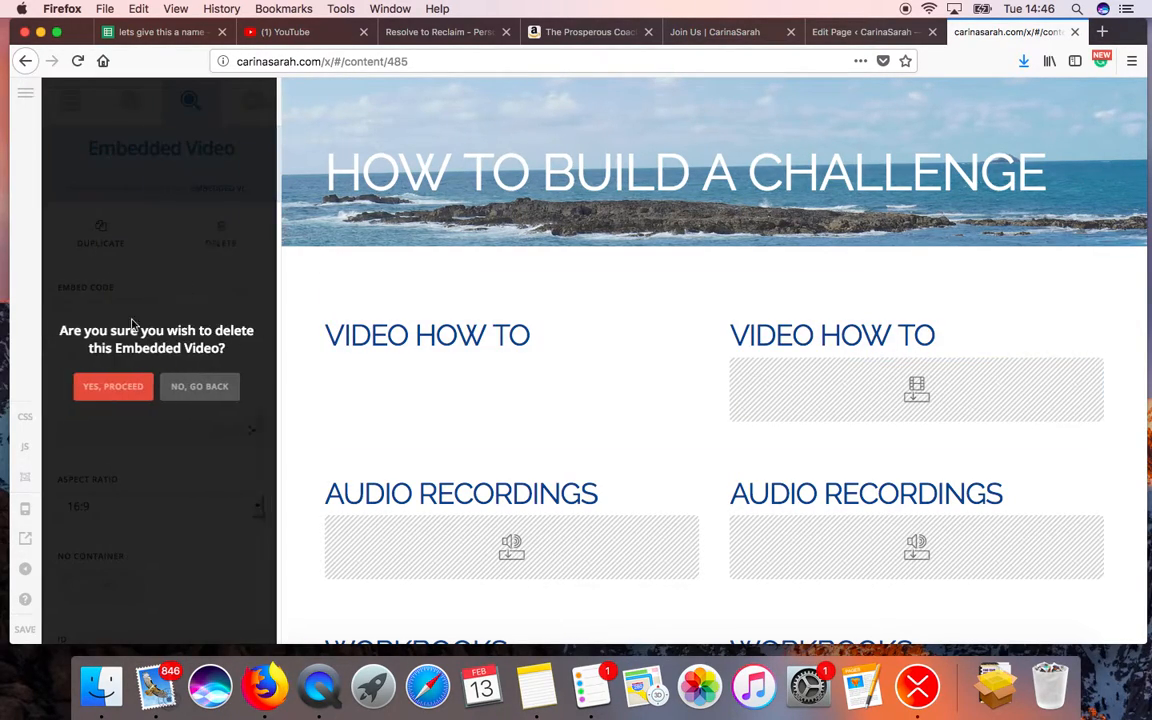
pyautogui.click(118, 396)
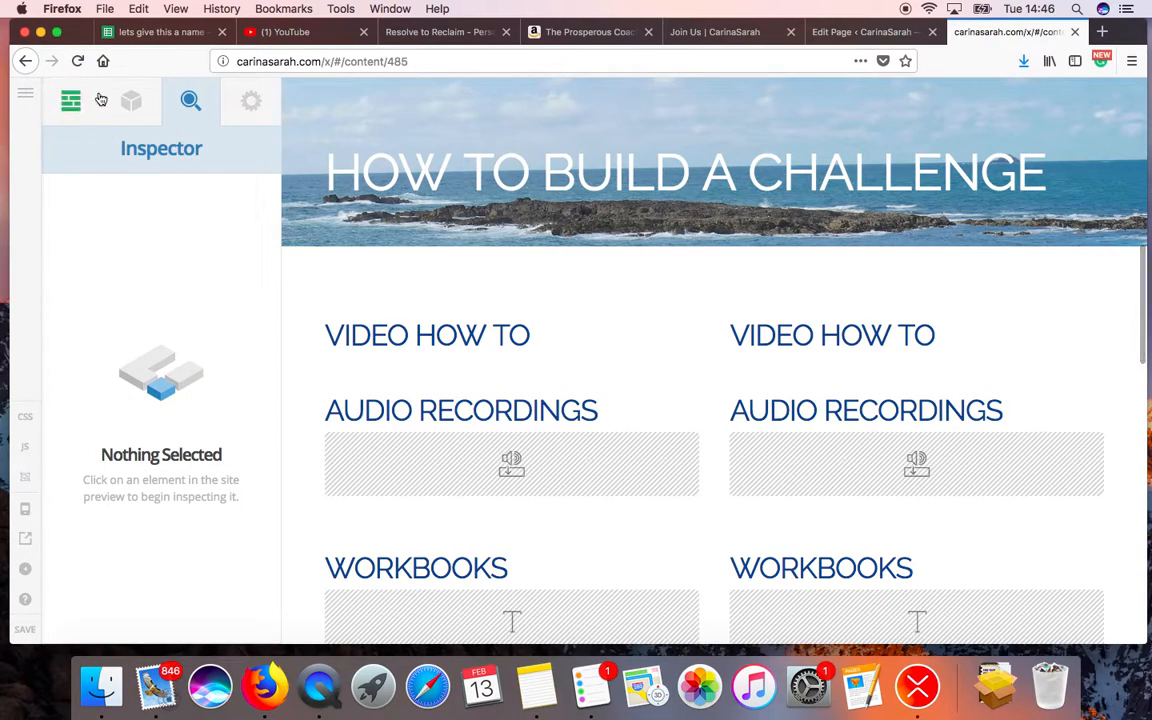
# - Add a Video Player element under the first VIDEO HOW TO headline and place a duplicate of it under the second
pyautogui.click(131, 100)
pyautogui.click(113, 204)
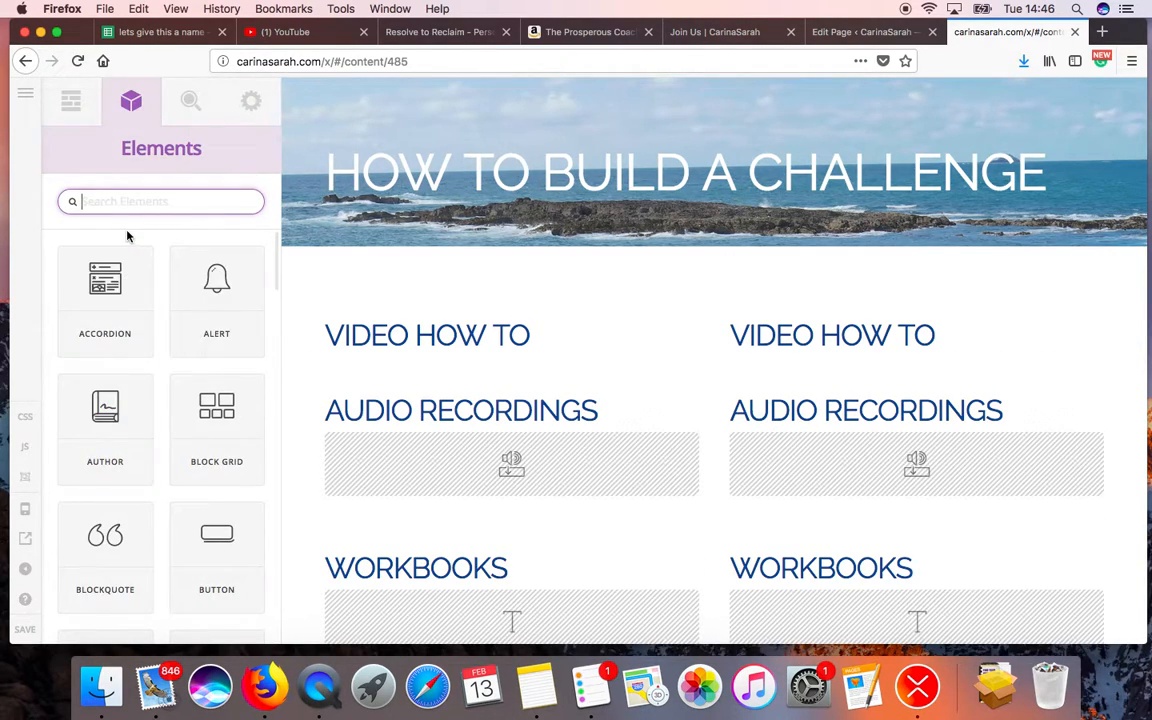
pyautogui.write('video')
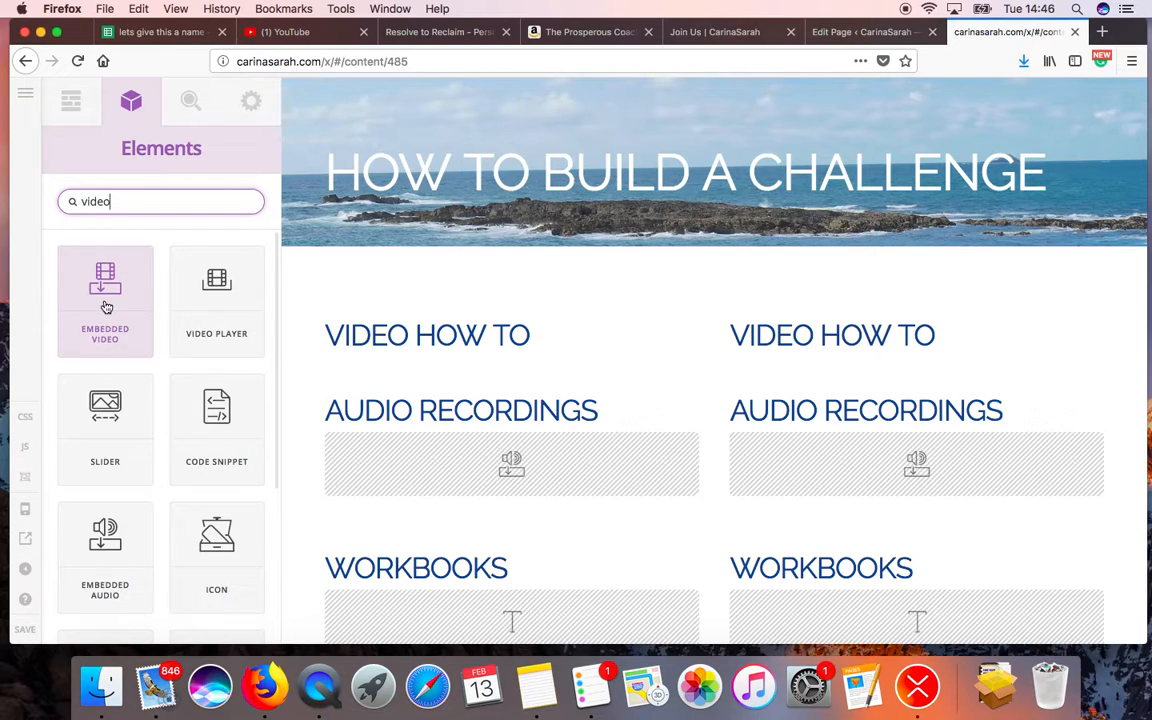
pyautogui.moveTo(219, 324)
pyautogui.mouseDown()
pyautogui.moveTo(461, 370)
pyautogui.moveTo(396, 435)
pyautogui.mouseUp()
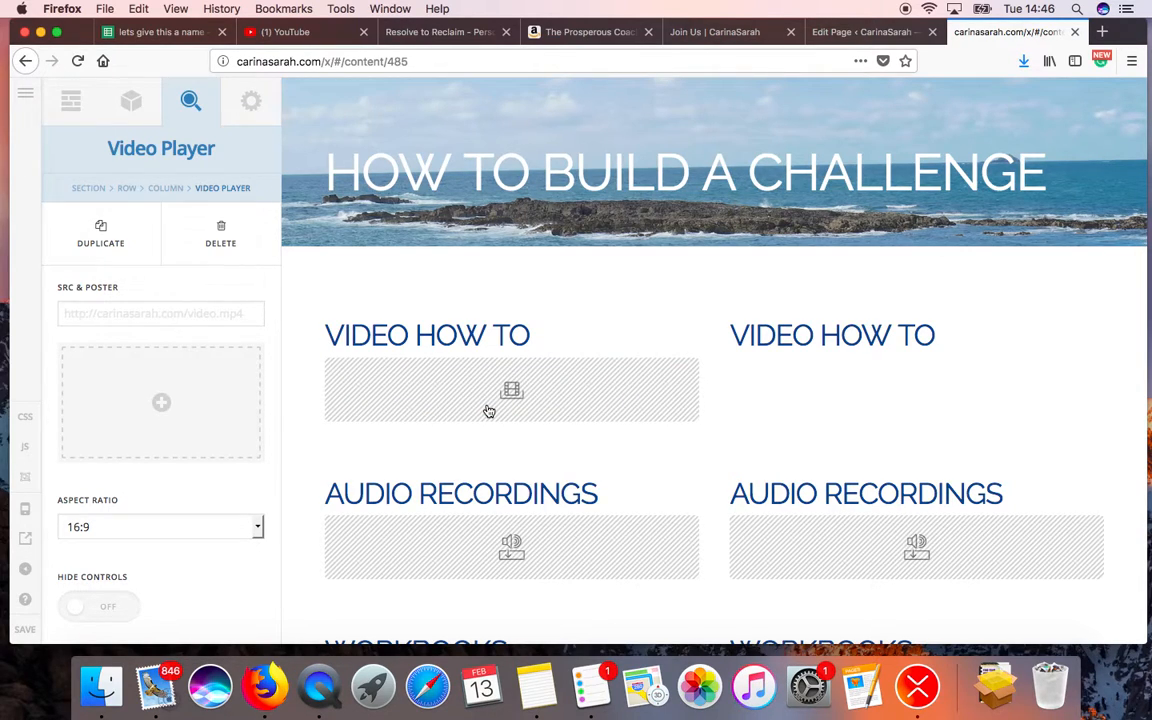
pyautogui.click(109, 254)
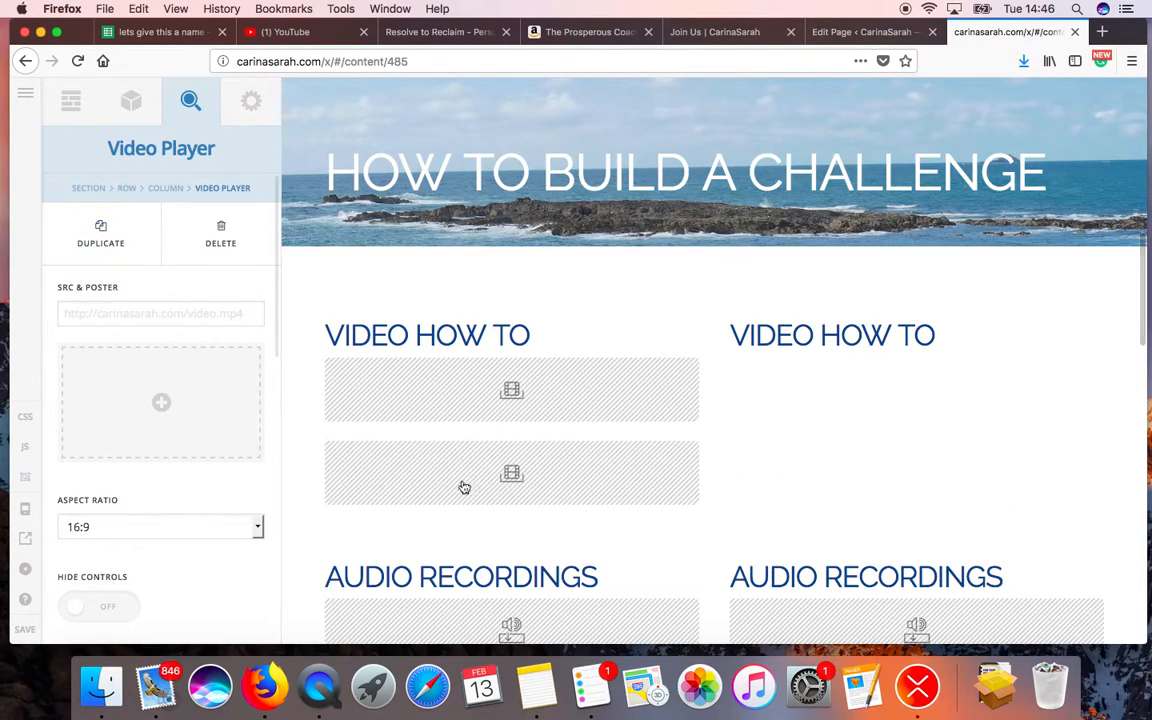
pyautogui.moveTo(483, 496); pyautogui.dragTo(852, 418)
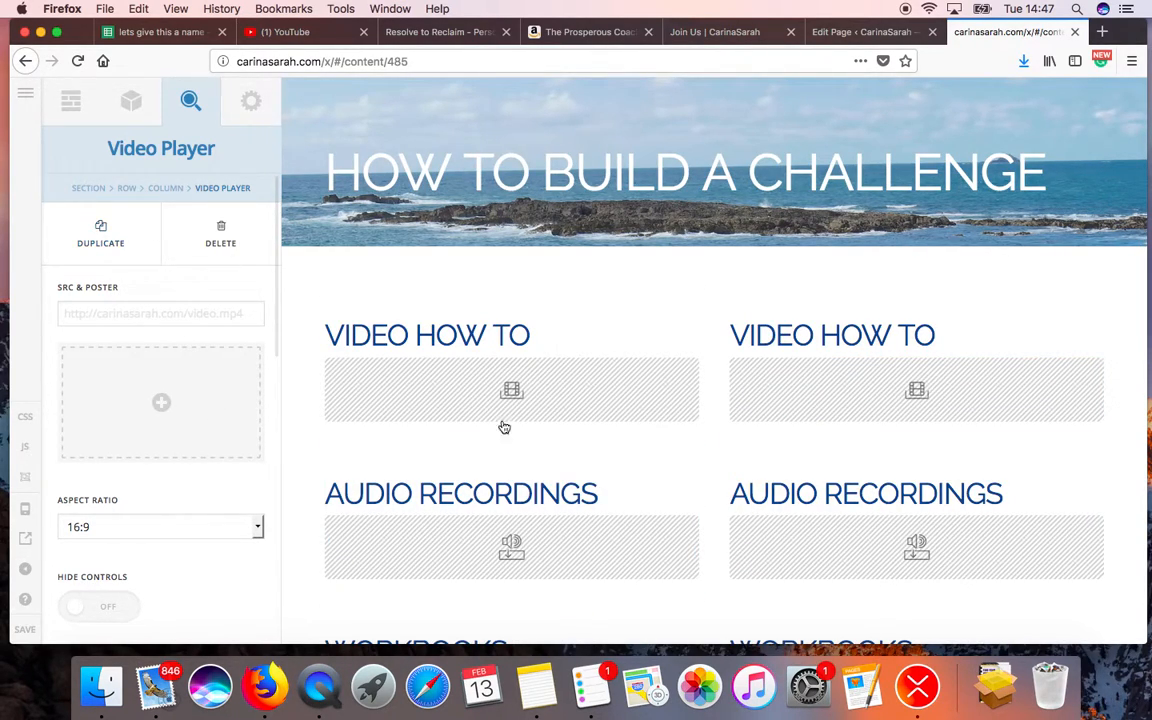
# - Duplicate the VIDEO HOW TO row twice in the Copy of CONTENT section
pyautogui.scroll(-3, 586, 500)
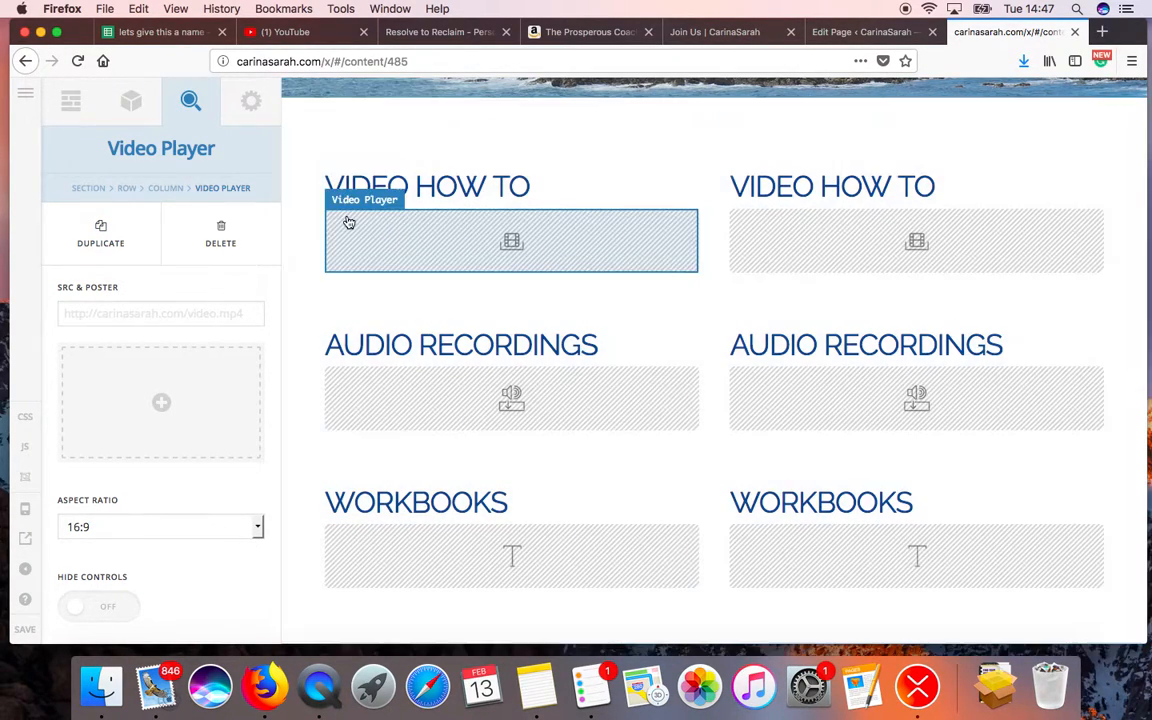
pyautogui.click(124, 187)
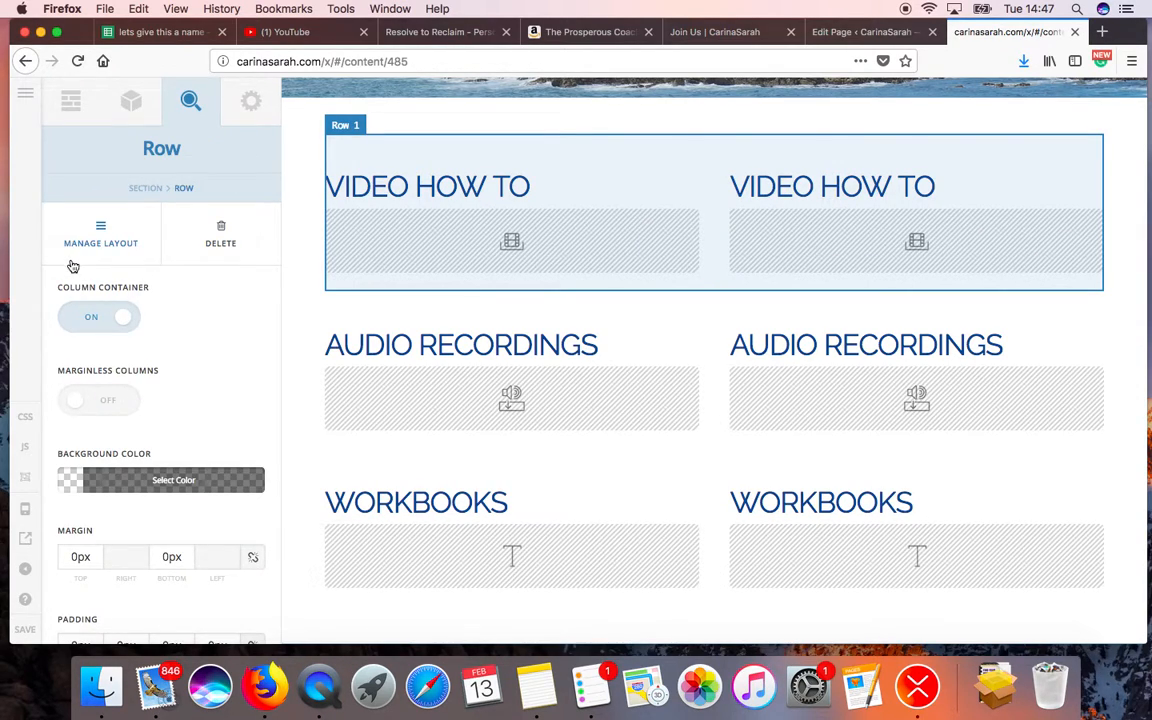
pyautogui.scroll(-3, 255, 437)
pyautogui.scroll(3, 230, 400)
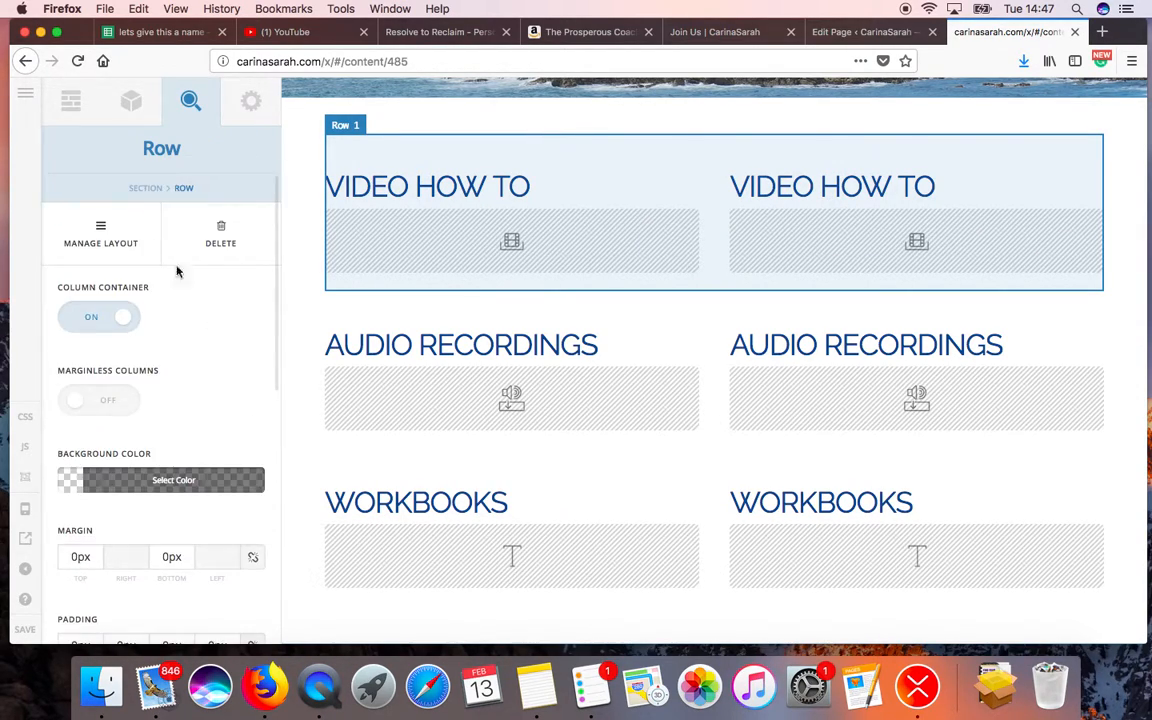
pyautogui.click(110, 238)
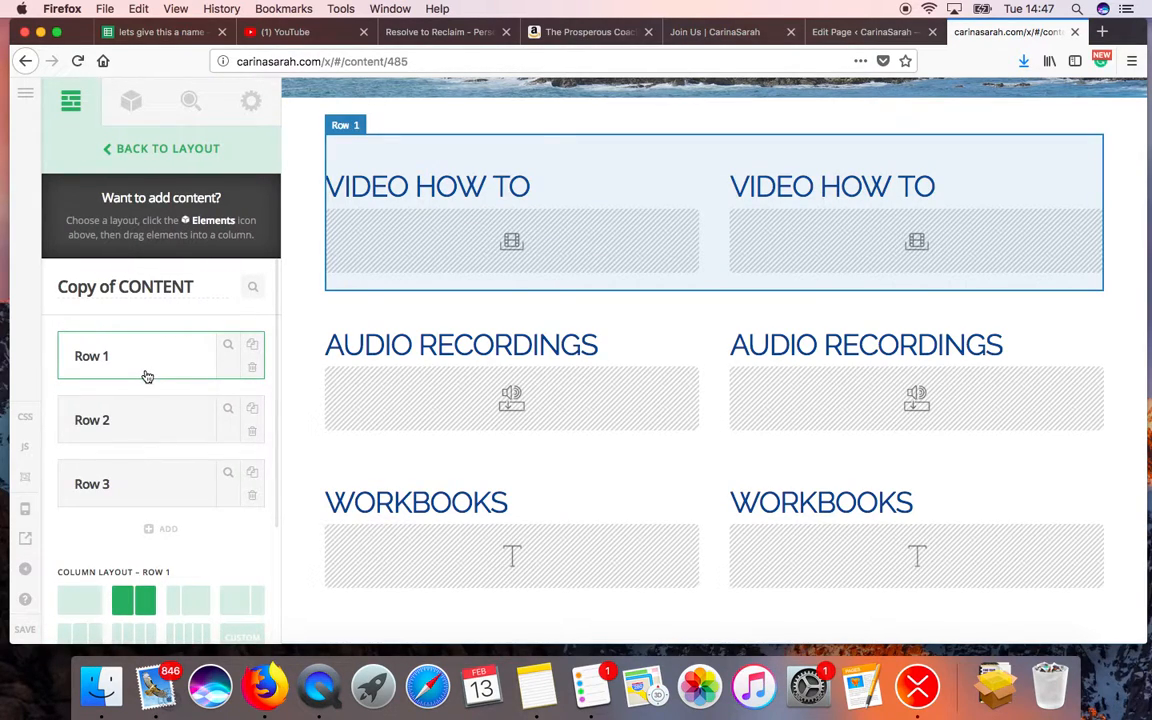
pyautogui.click(253, 346)
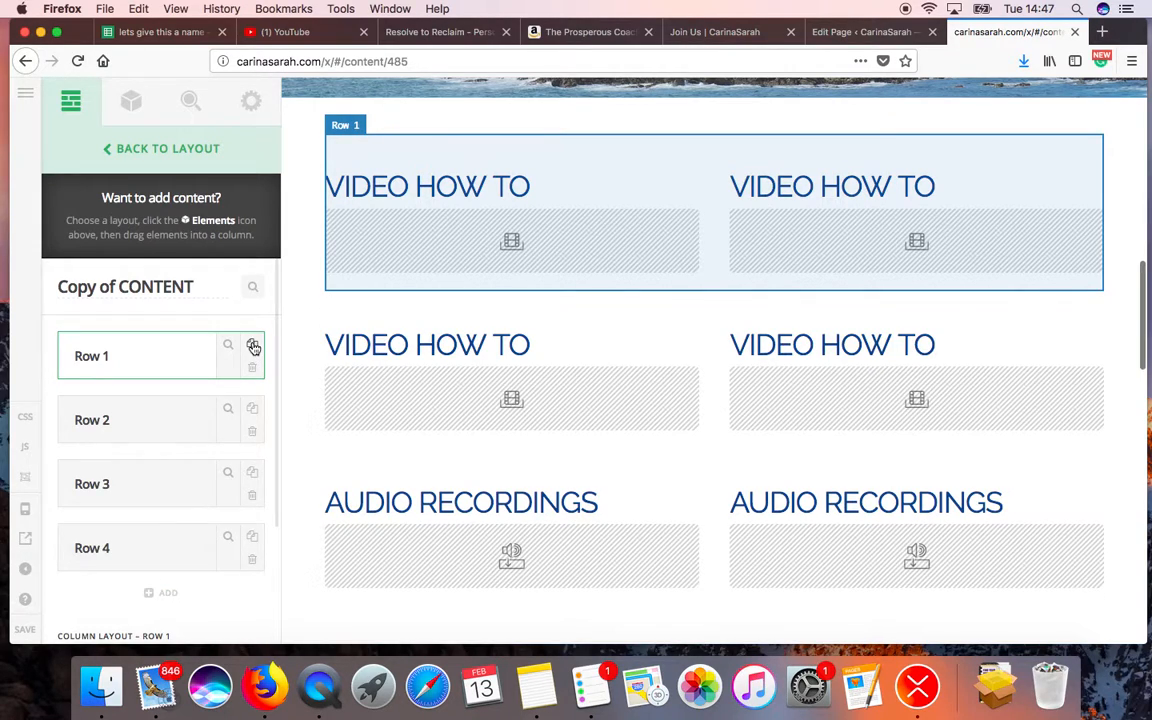
pyautogui.click(253, 346)
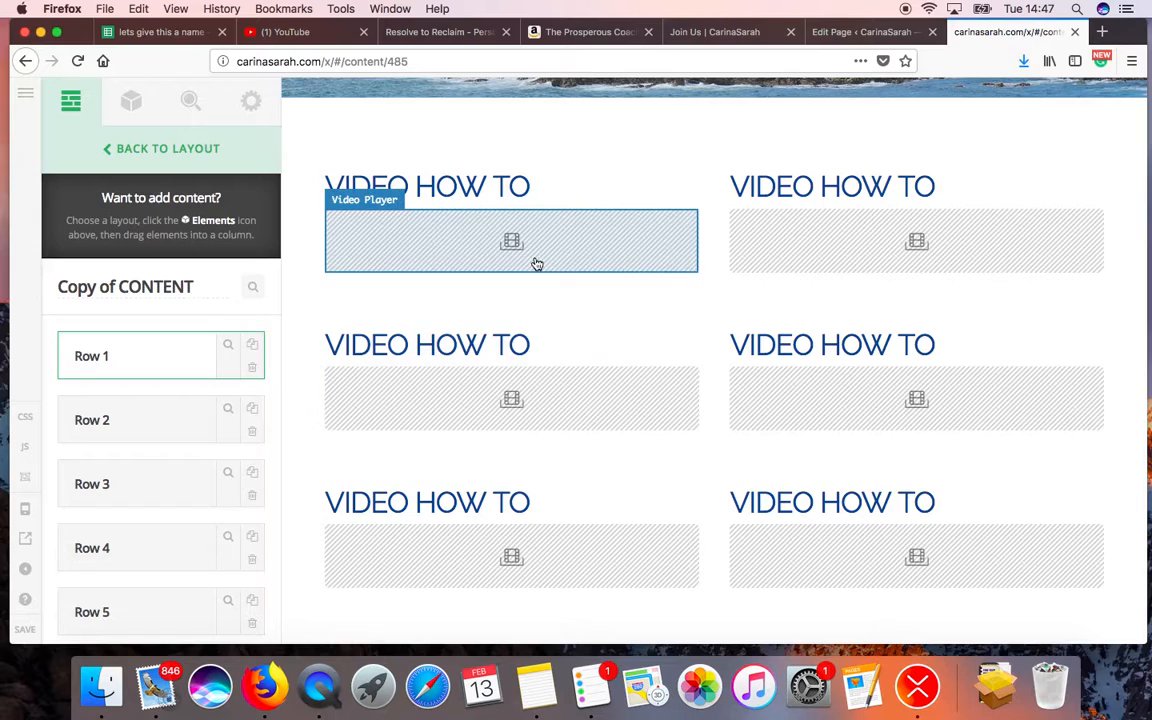
# - Turn on Hide Controls for the first VIDEO HOW TO video player
pyautogui.click(534, 259)
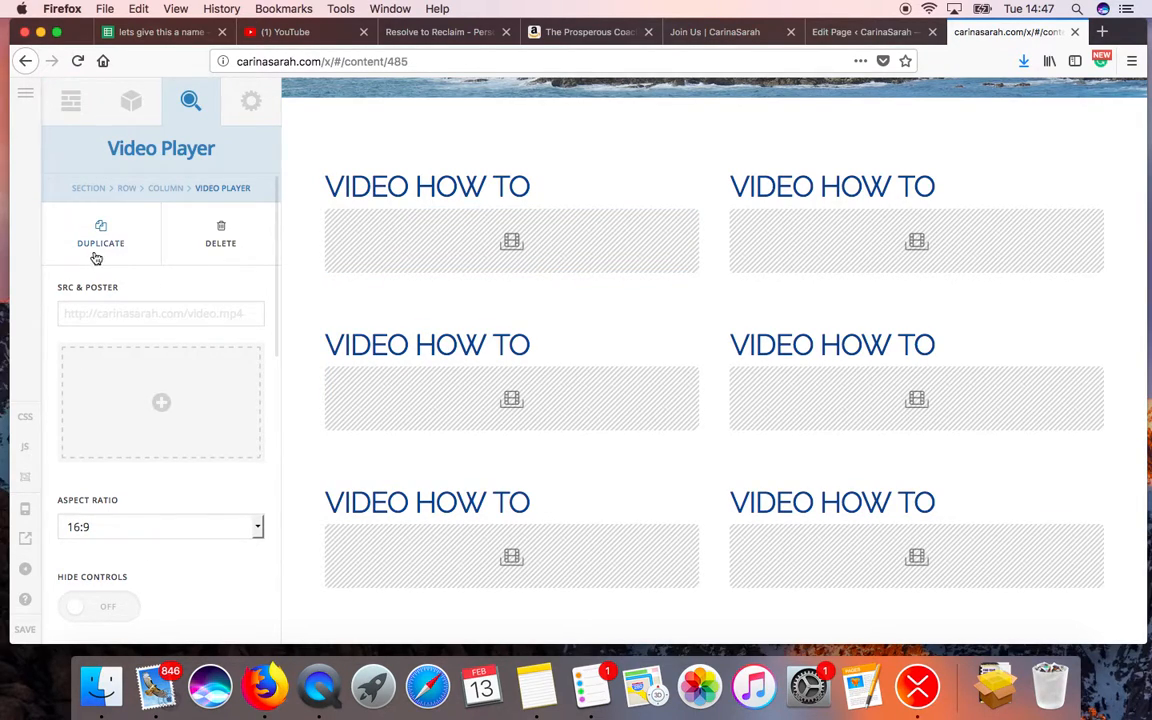
pyautogui.click(123, 312)
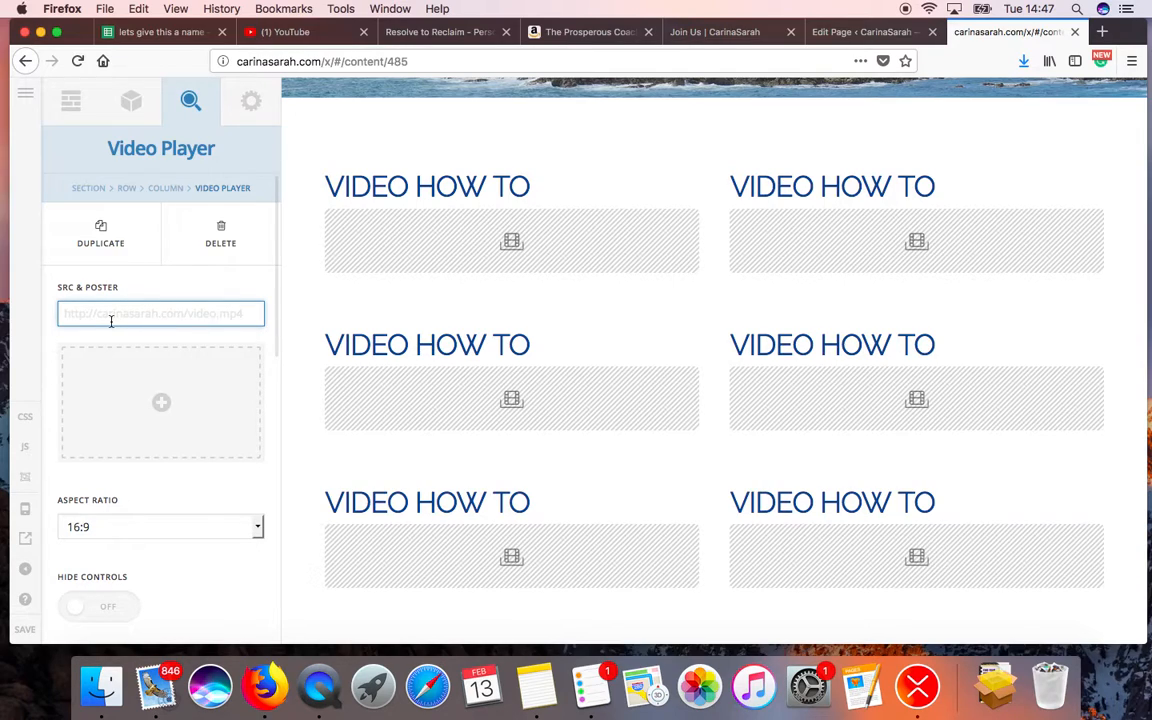
pyautogui.scroll(-4, 111, 321)
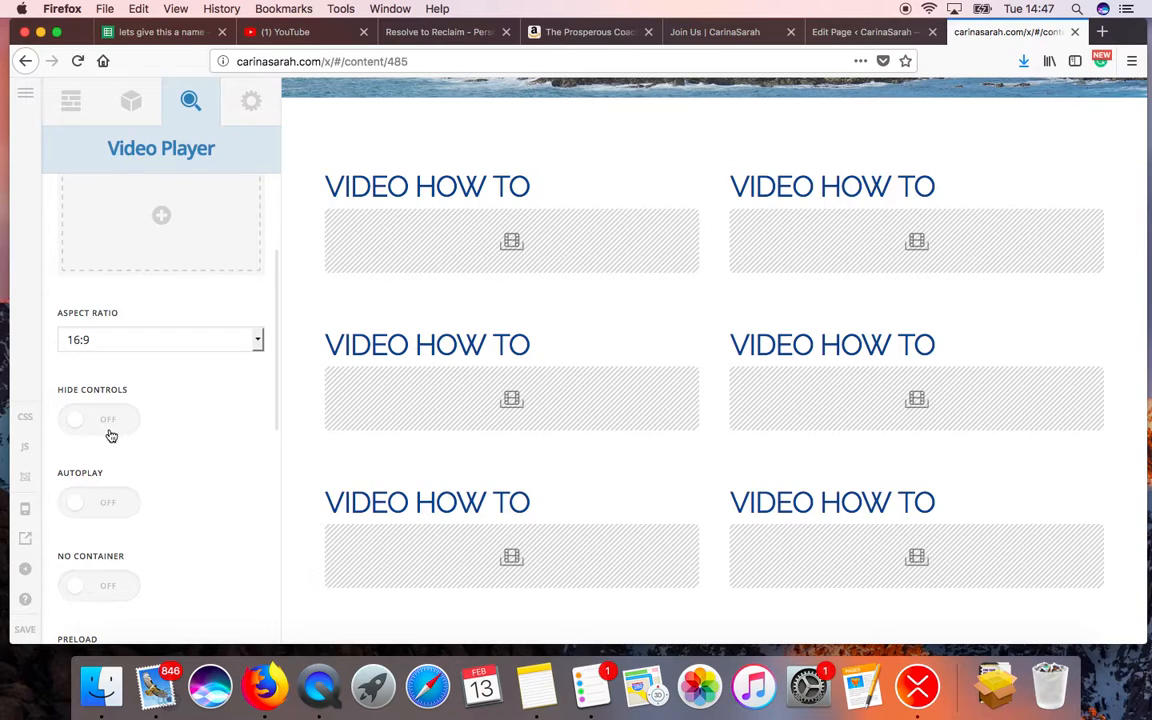
pyautogui.click(77, 428)
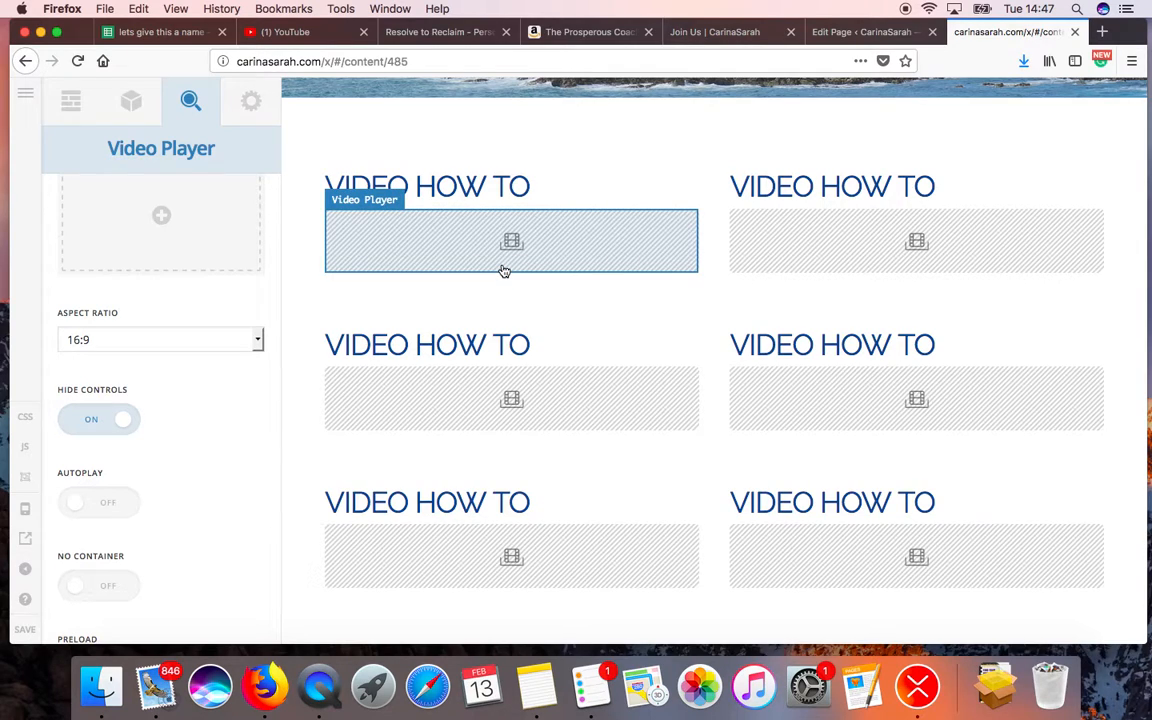
# - Review the page's sections down to the footer, and inspect the How I did it video player and its content section
pyautogui.scroll(-10, 504, 270)
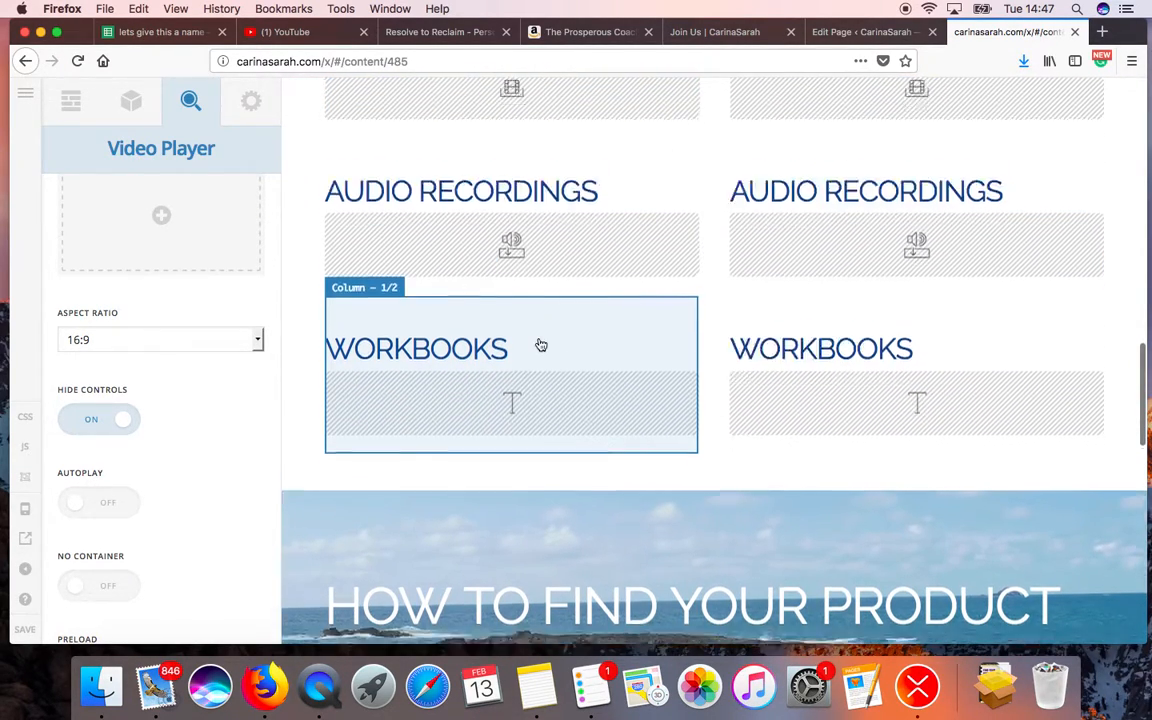
pyautogui.scroll(-6, 540, 345)
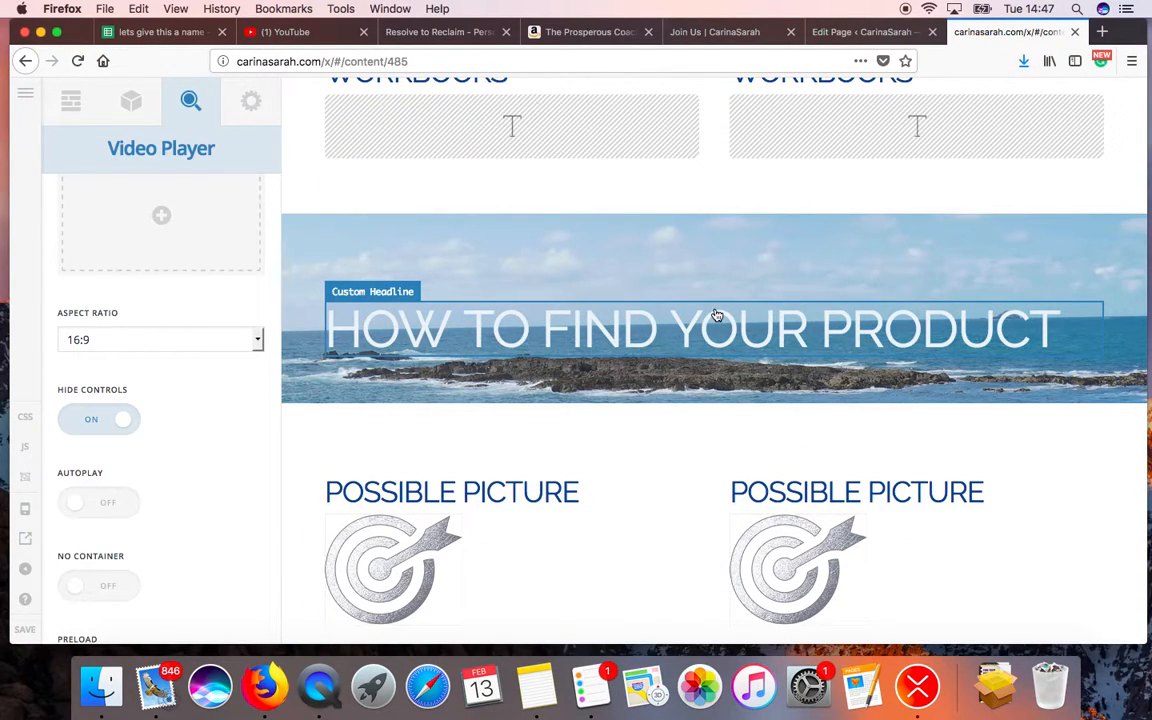
pyautogui.scroll(-15, 717, 315)
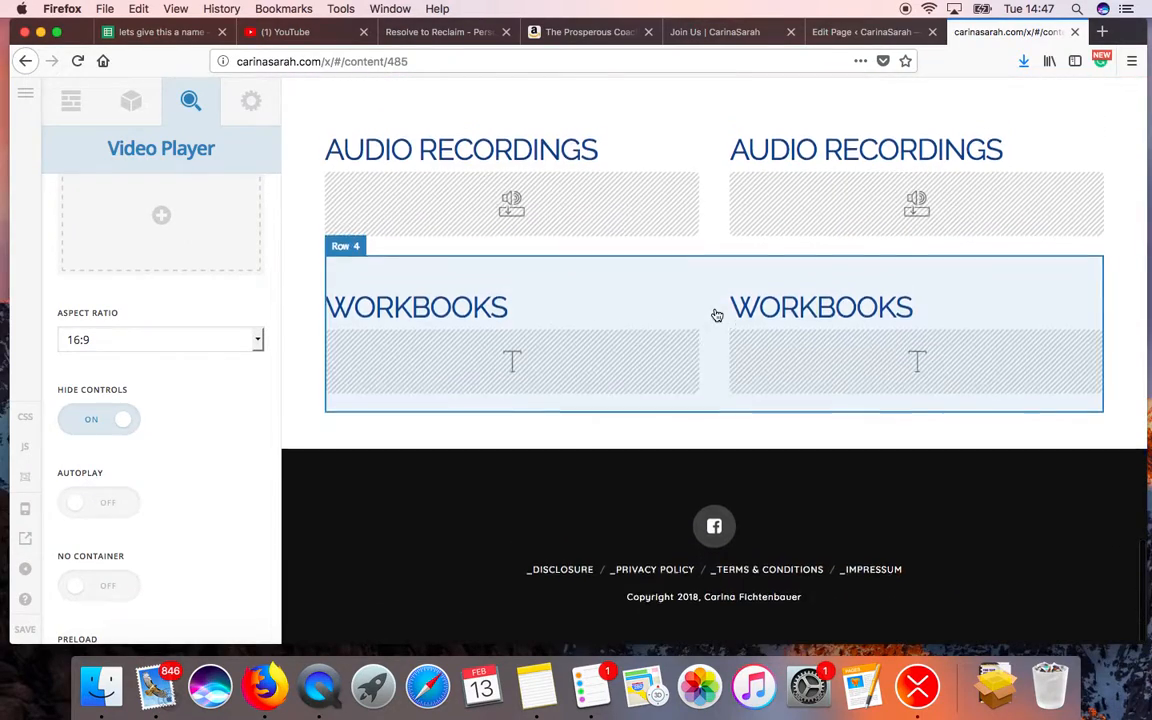
pyautogui.scroll(20, 717, 315)
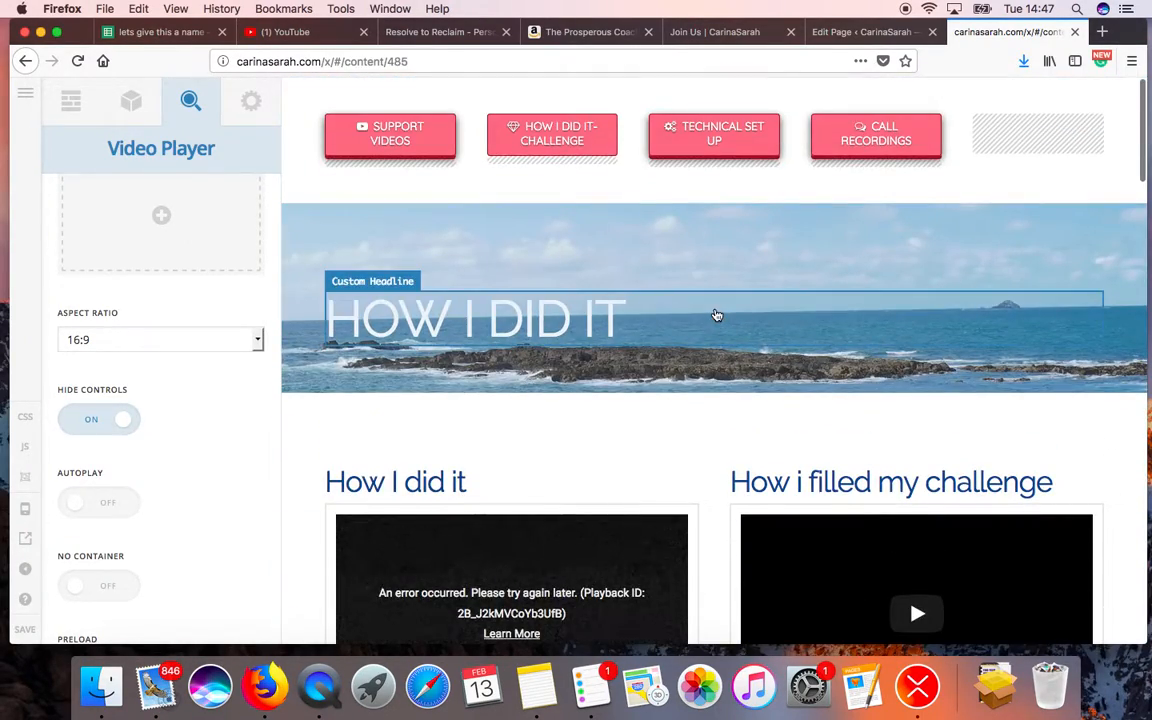
pyautogui.scroll(-8, 717, 315)
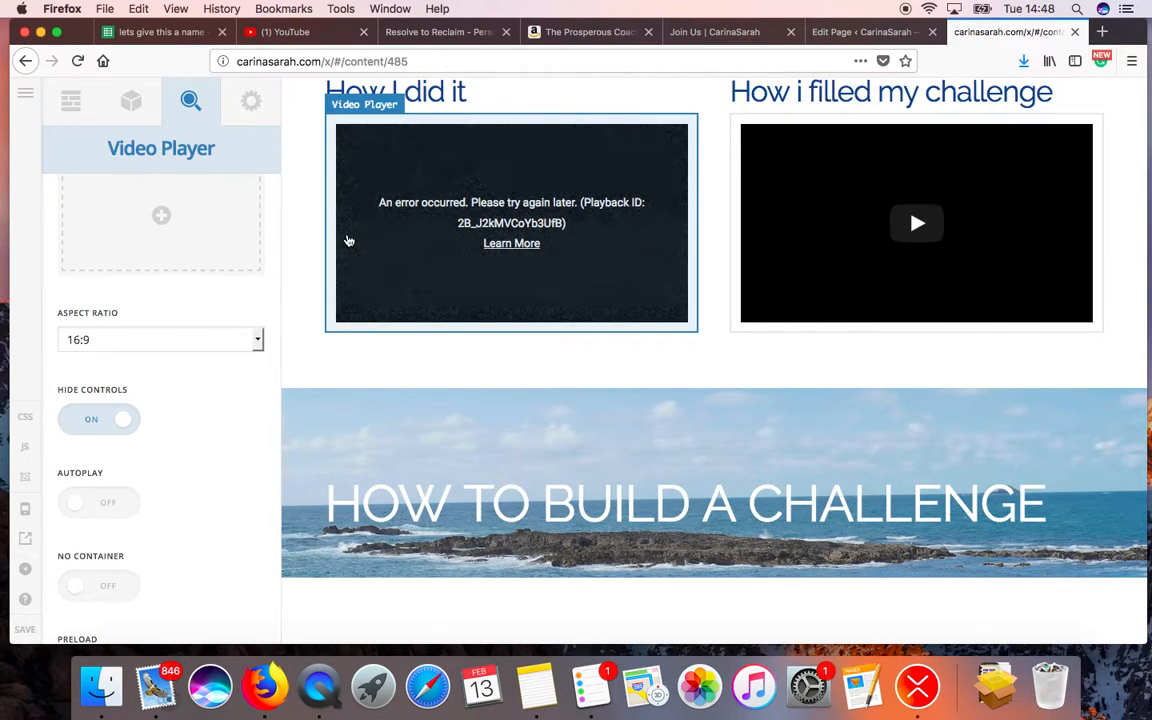
pyautogui.scroll(3, 232, 318)
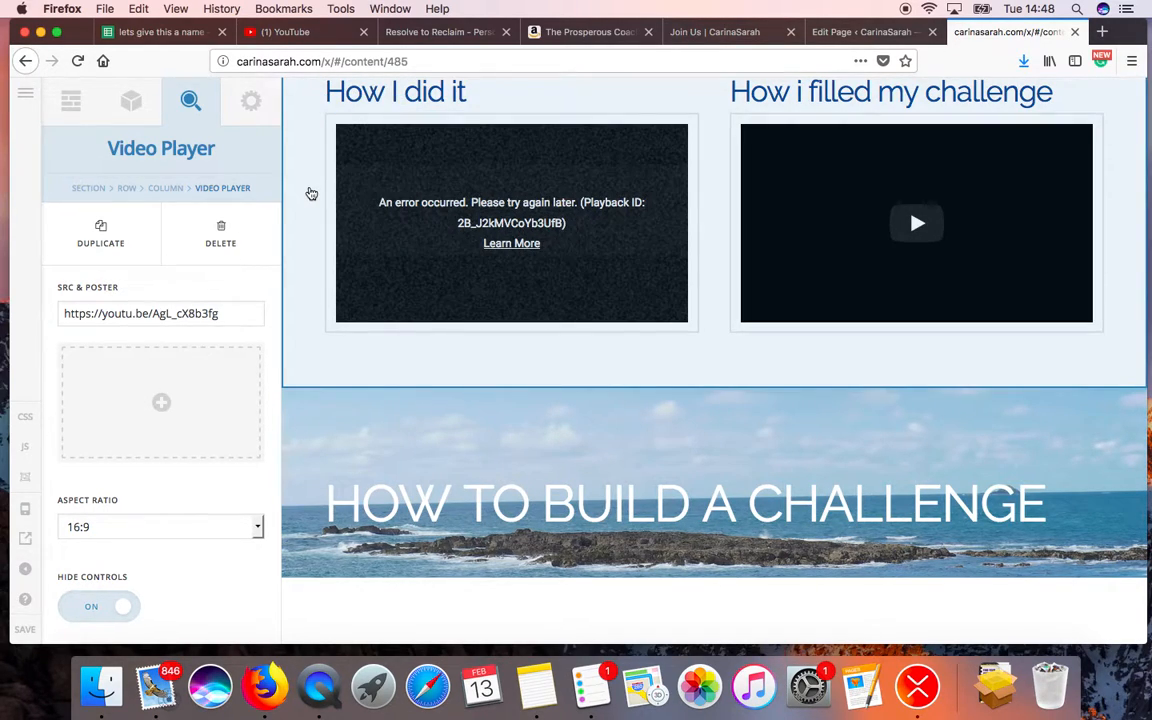
pyautogui.click(311, 193)
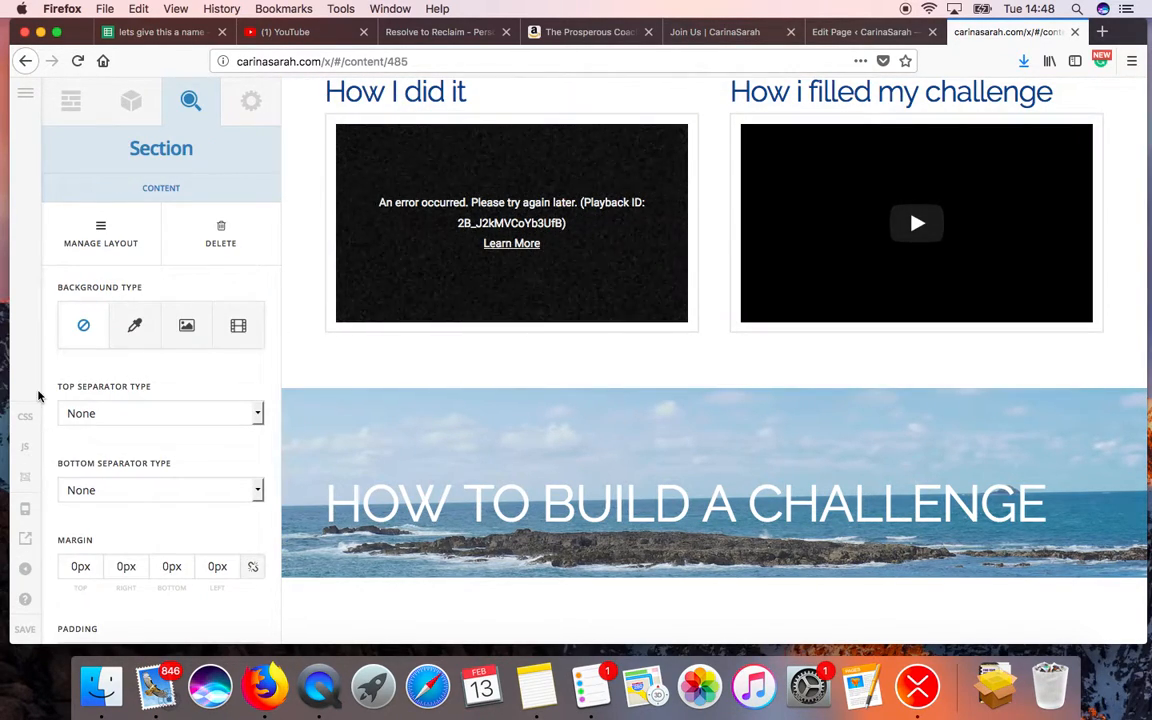
# - Try a three-column layout on the row holding the How I did it videos, and return it to two equal columns
pyautogui.scroll(5, 380, 368)
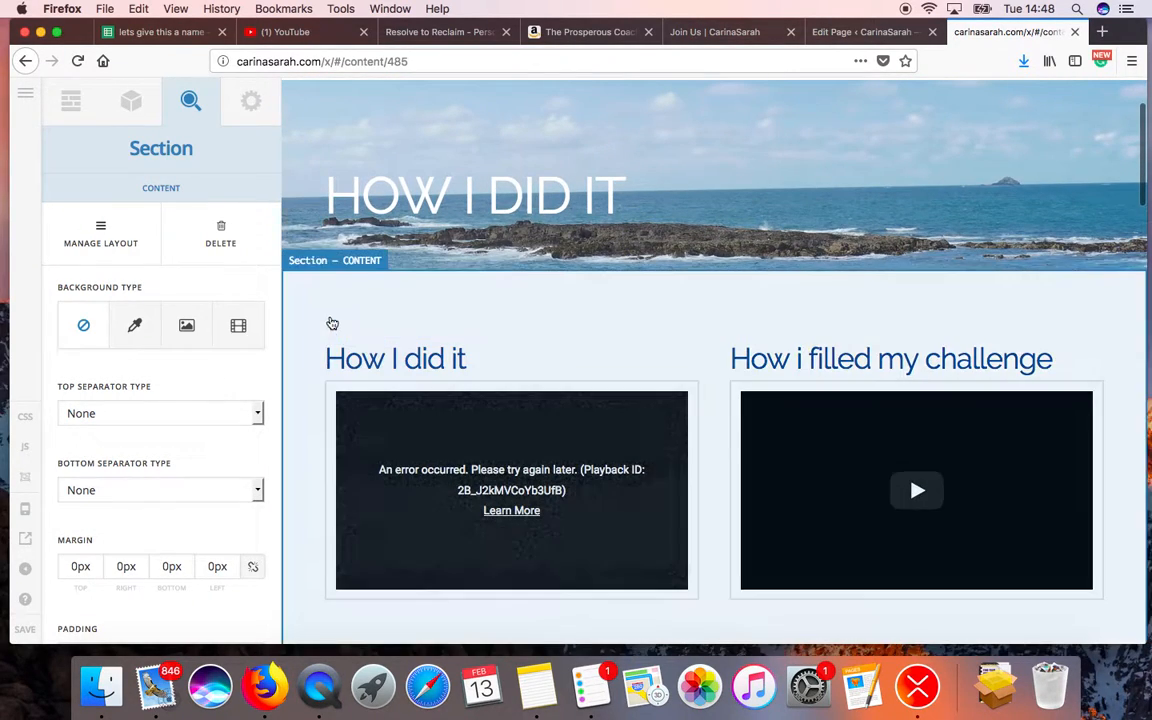
pyautogui.click(369, 427)
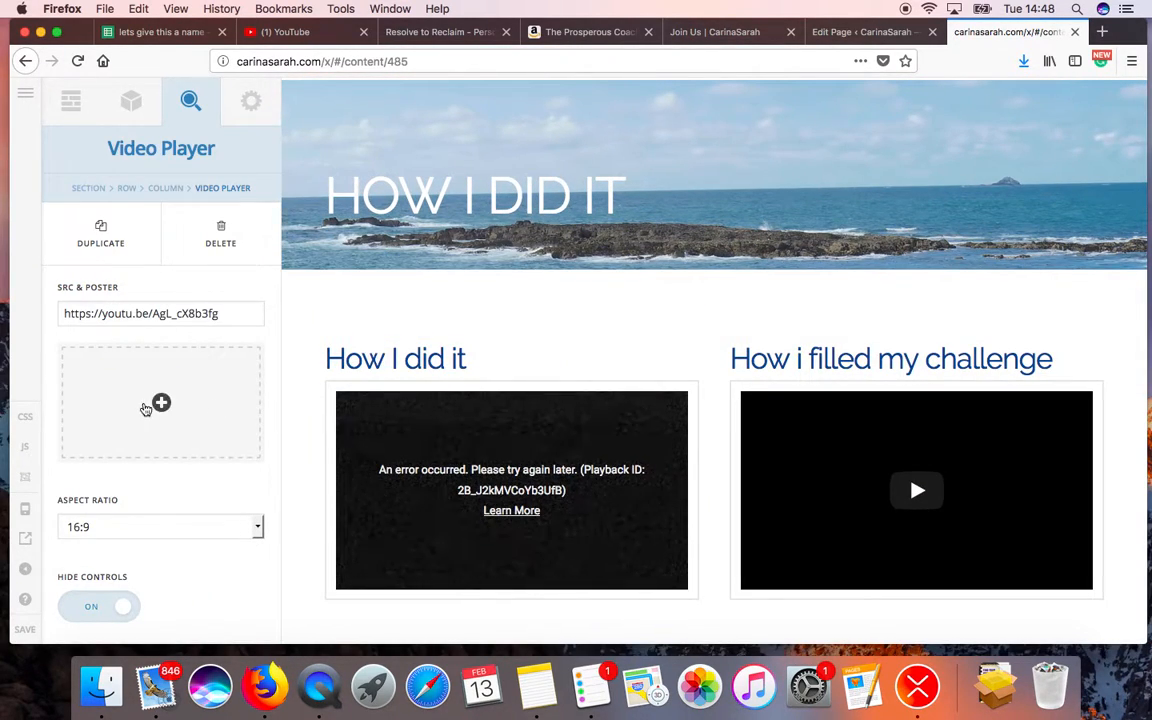
pyautogui.click(126, 188)
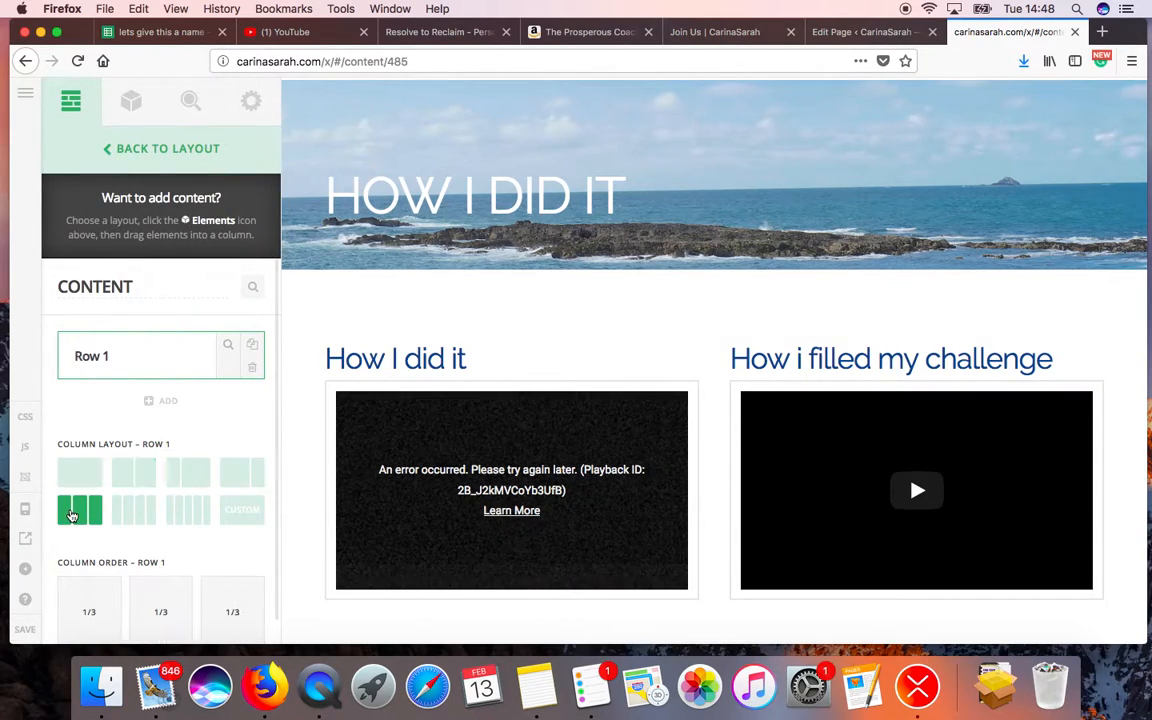
pyautogui.click(72, 512)
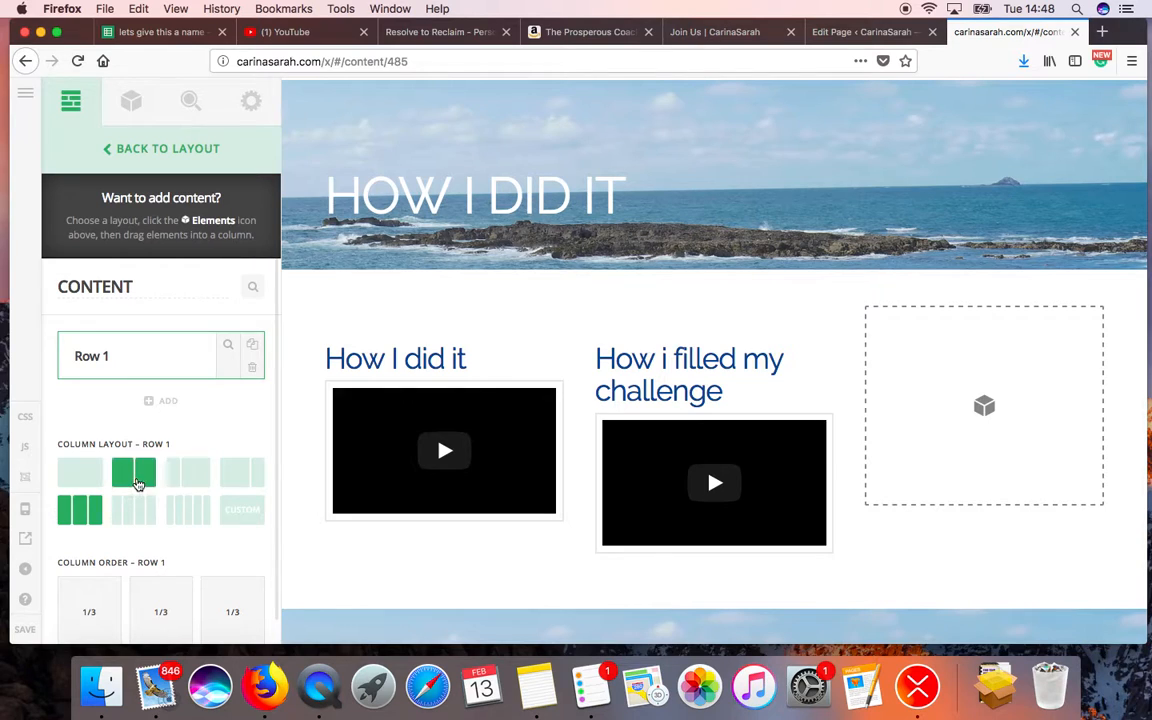
pyautogui.click(138, 482)
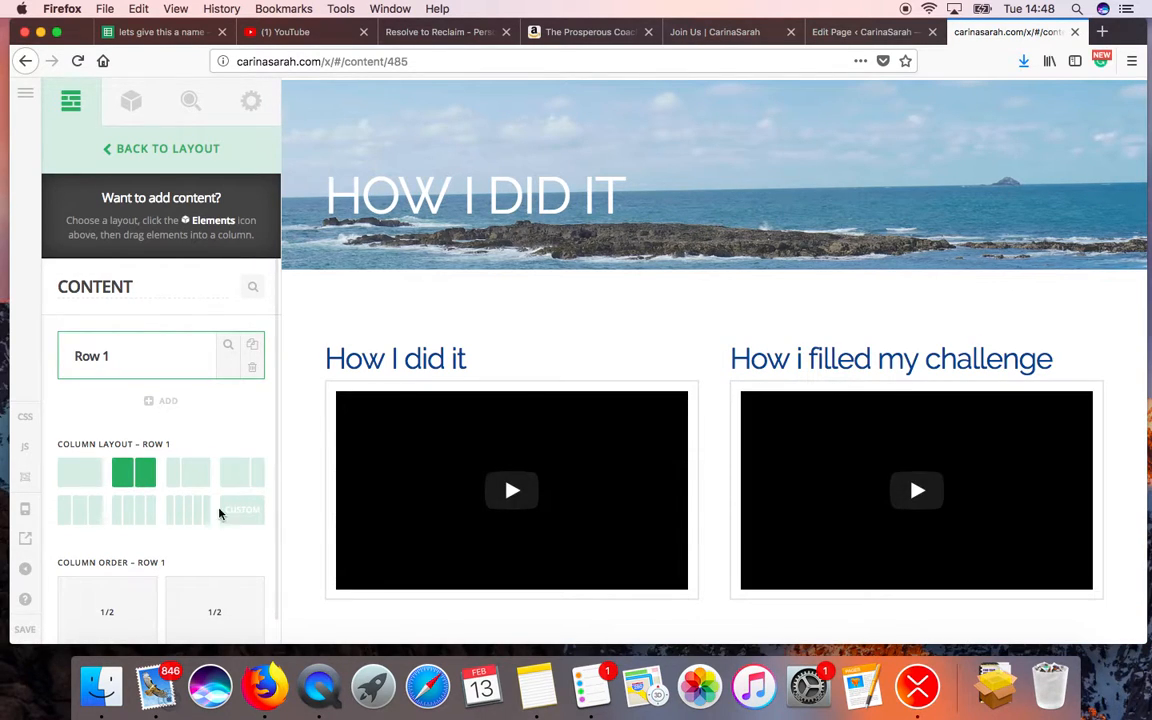
# - Review the page's video, audio recording, workbook and product sections, and inspect the How I did it headline's text
pyautogui.scroll(-12, 449, 604)
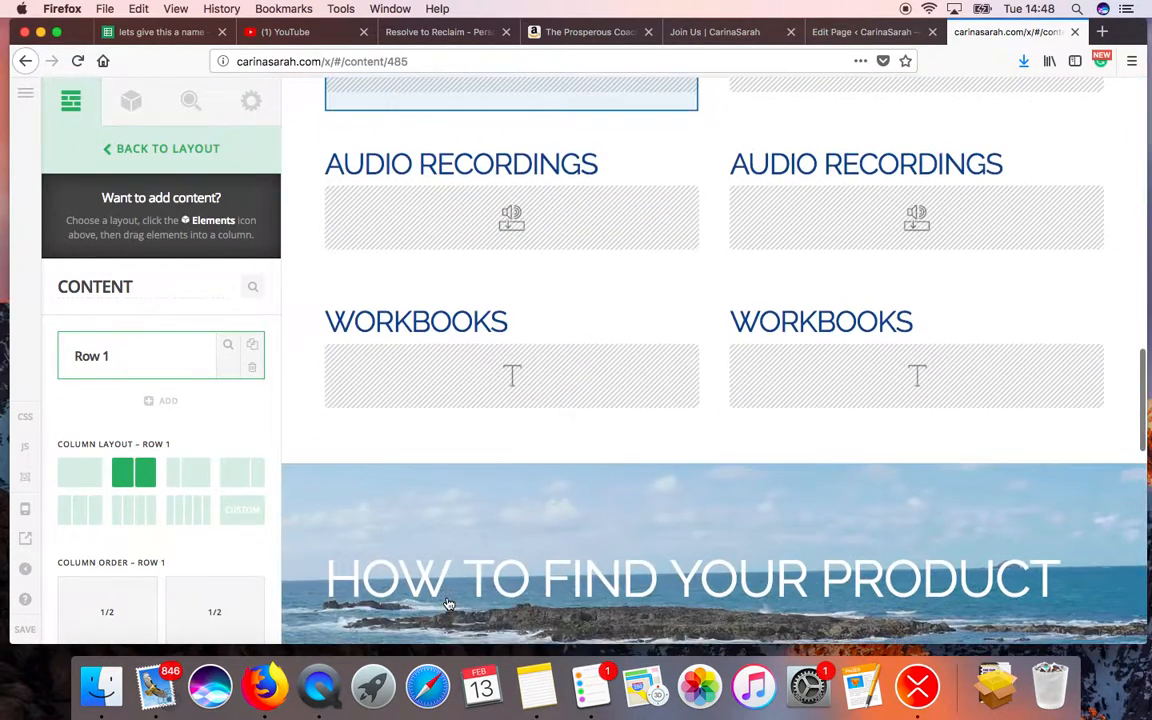
pyautogui.scroll(10, 449, 603)
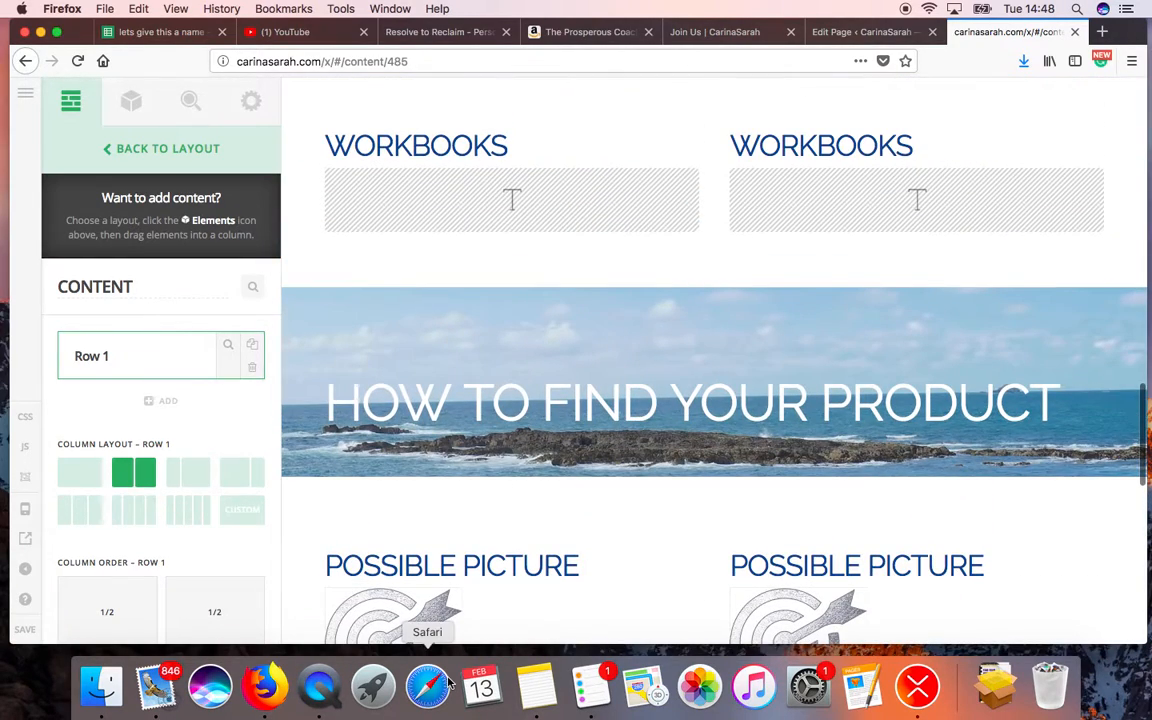
pyautogui.scroll(-3, 704, 540)
pyautogui.scroll(8, 704, 541)
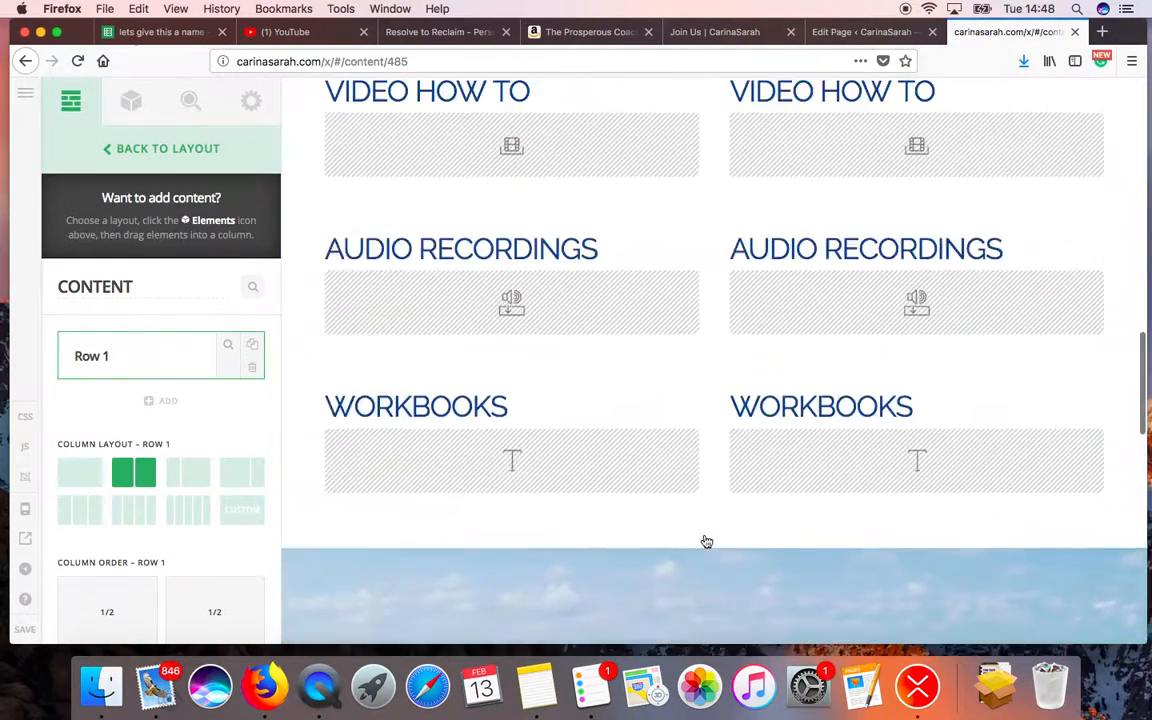
pyautogui.scroll(8, 706, 541)
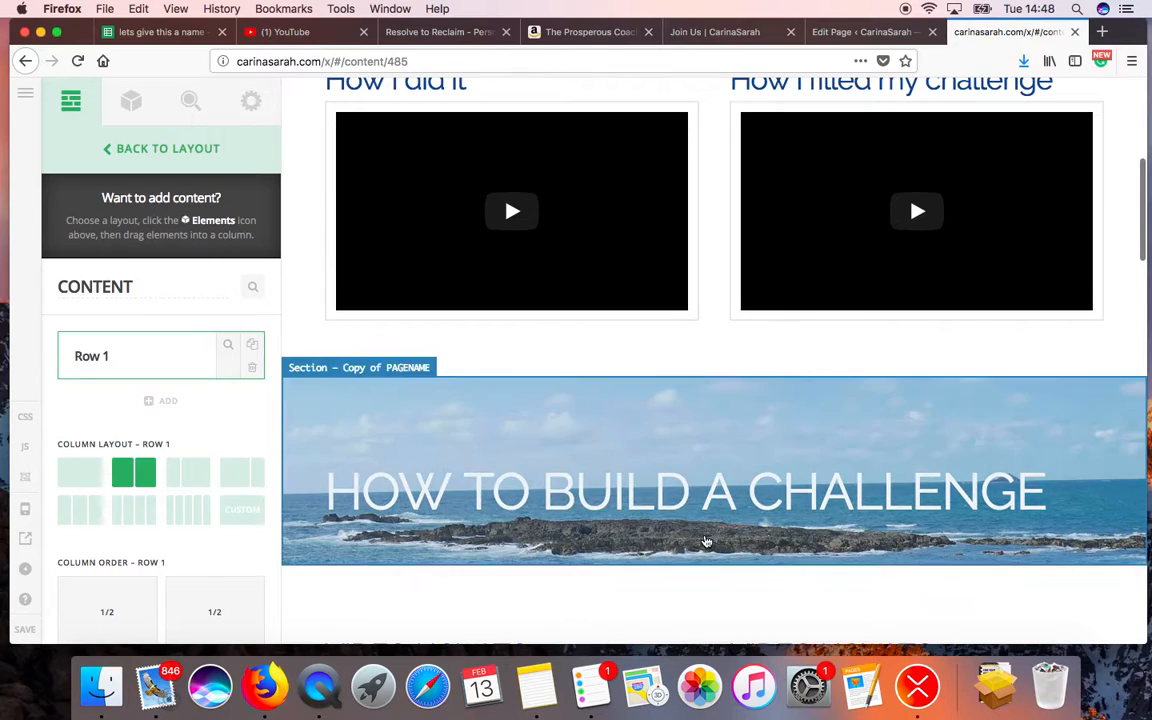
pyautogui.scroll(2, 704, 540)
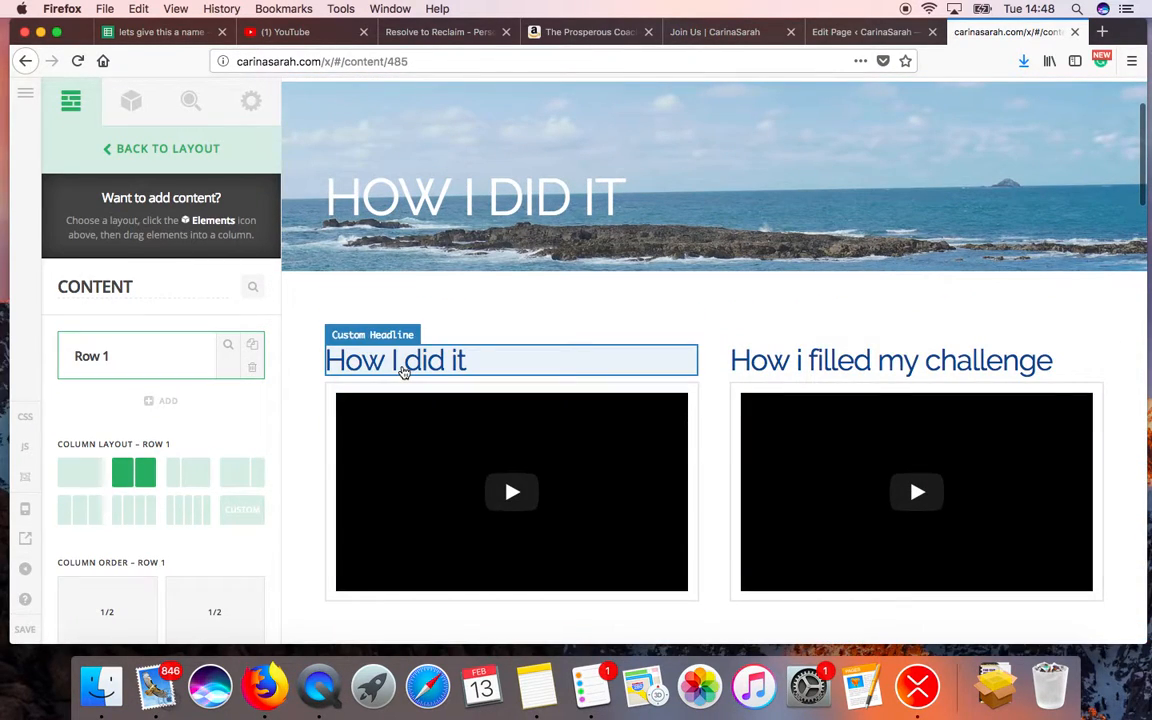
pyautogui.click(404, 368)
pyautogui.click(153, 322)
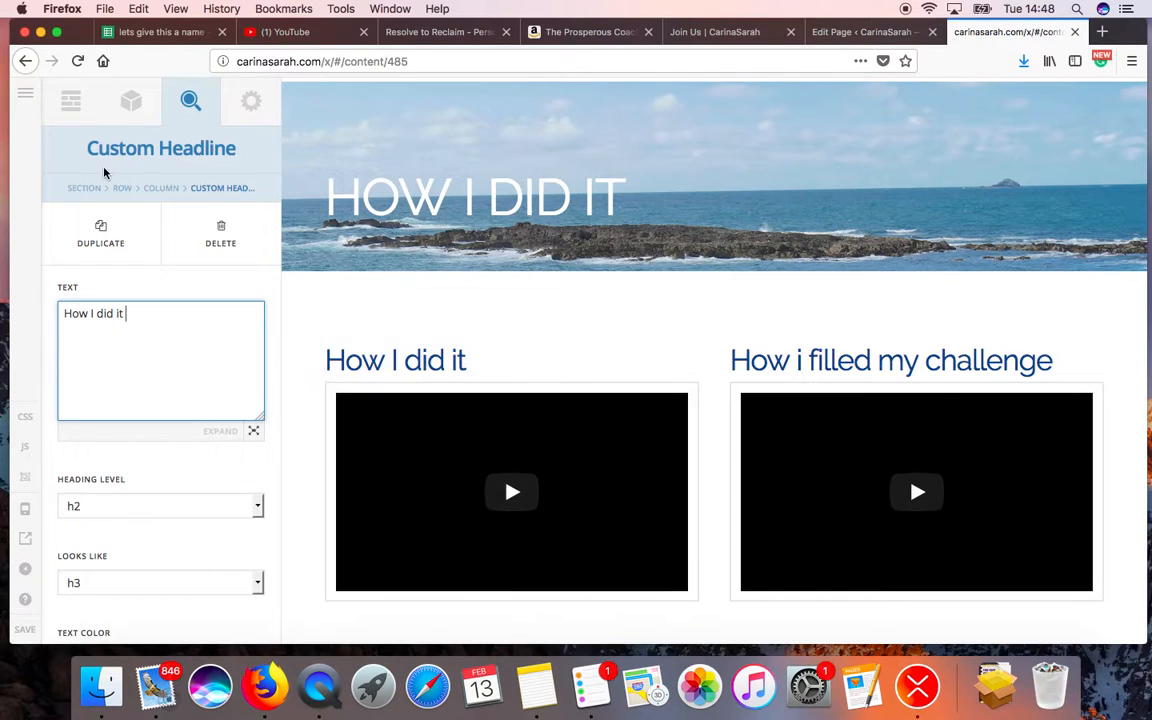
# - Search the elements for "head" and add a Custom Headline above the How I did it headline
pyautogui.click(131, 100)
pyautogui.write('teas')
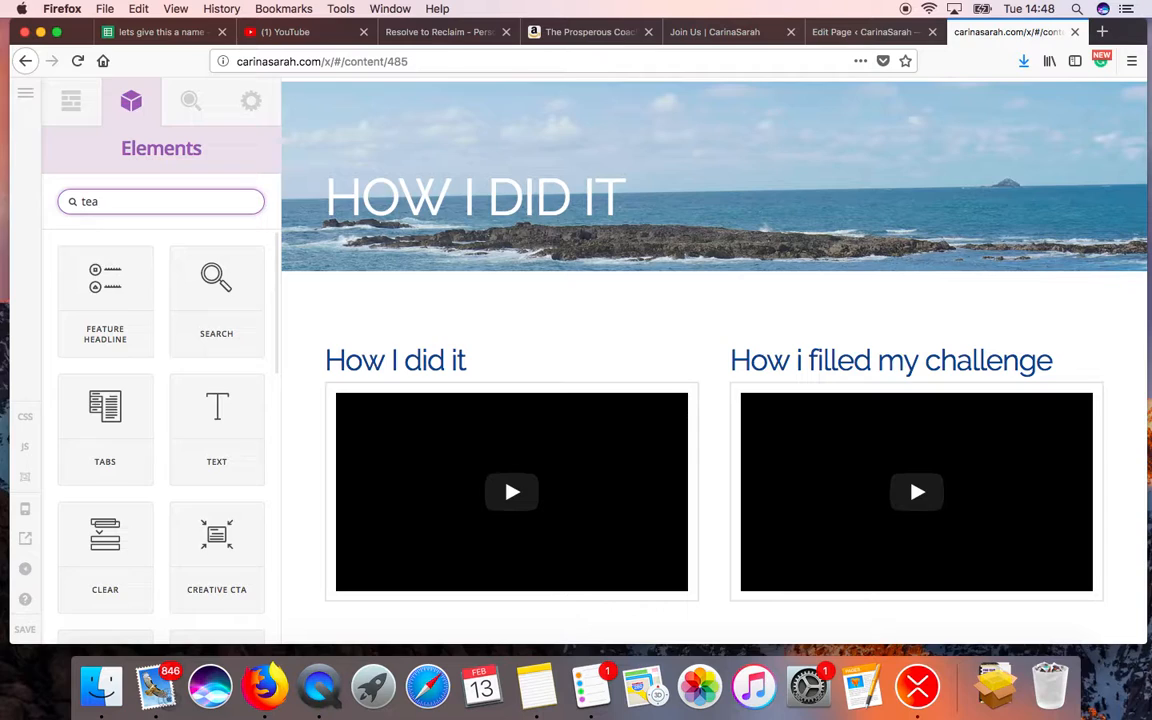
pyautogui.press('BackSpace')
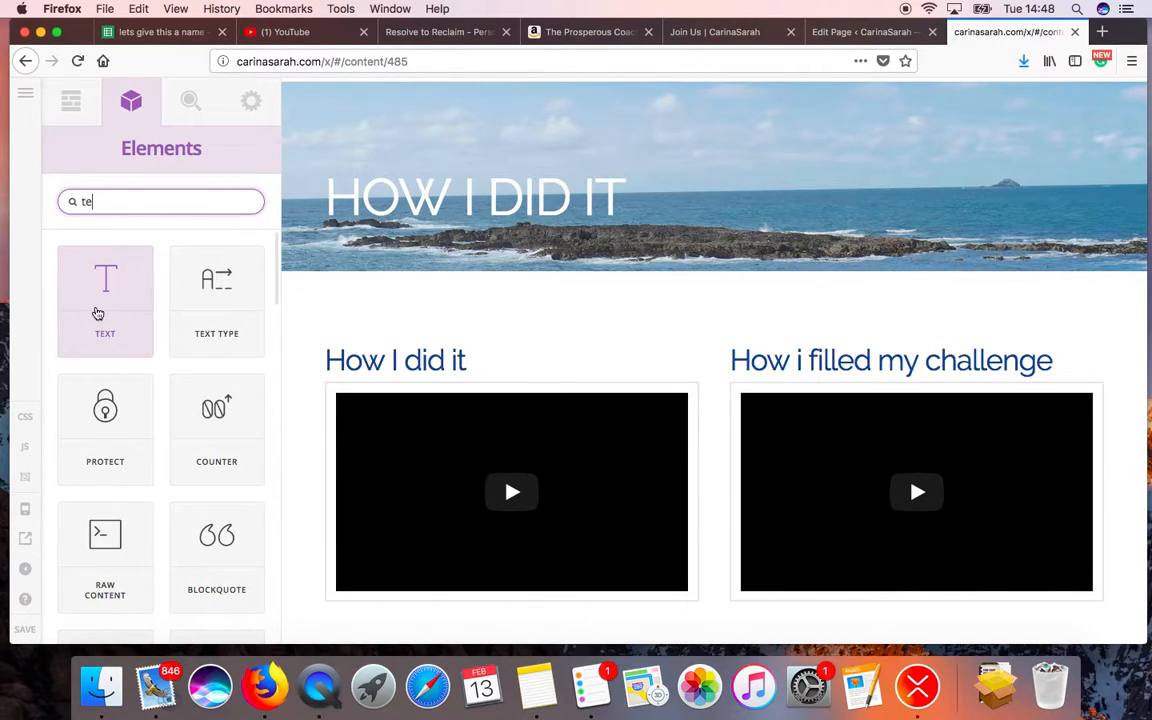
pyautogui.press('BackSpace')
pyautogui.press('BackSpace')
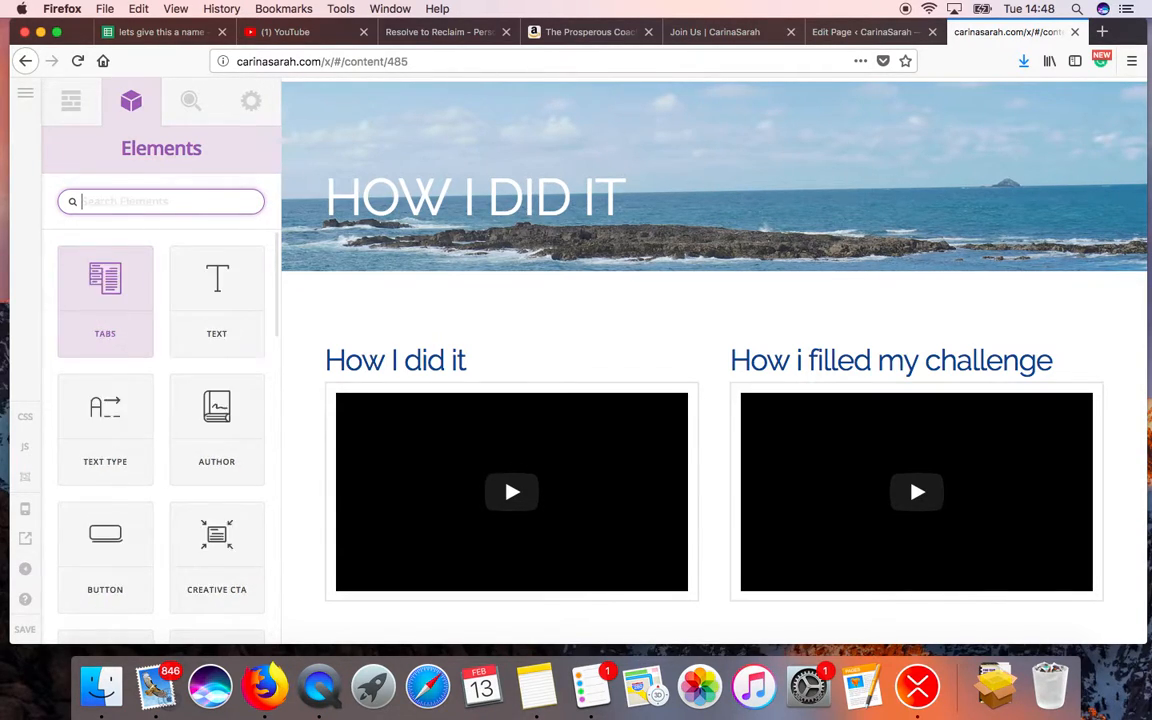
pyautogui.write('head')
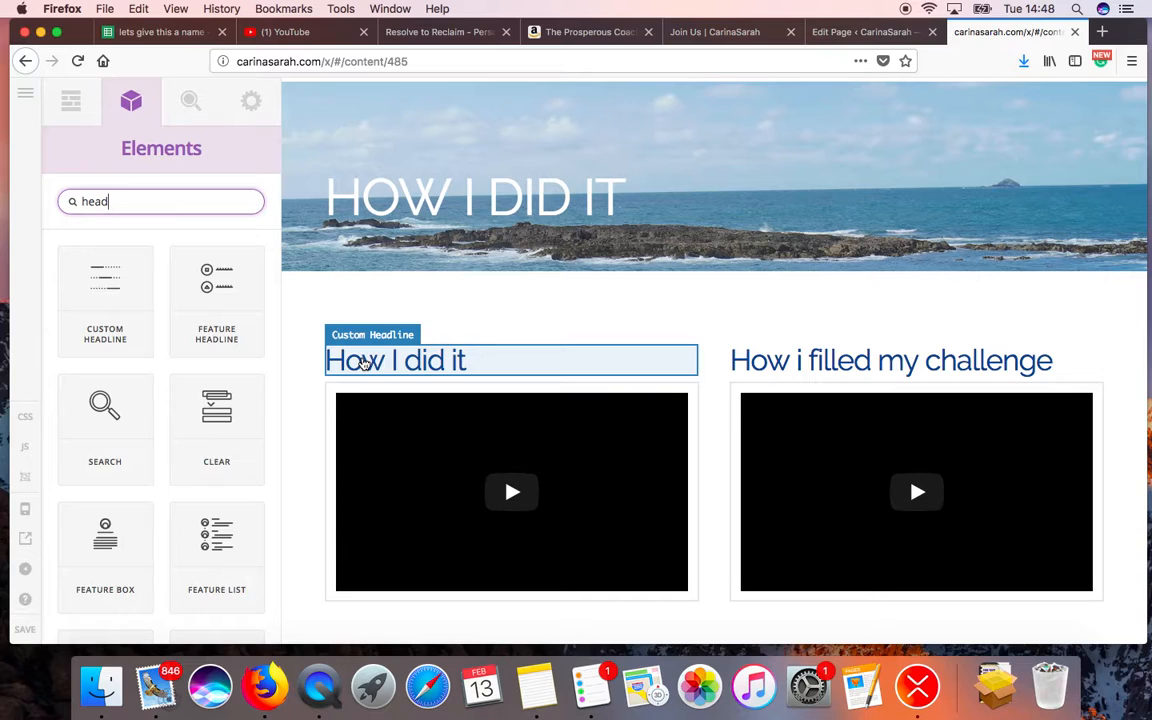
pyautogui.moveTo(193, 288); pyautogui.dragTo(482, 400)
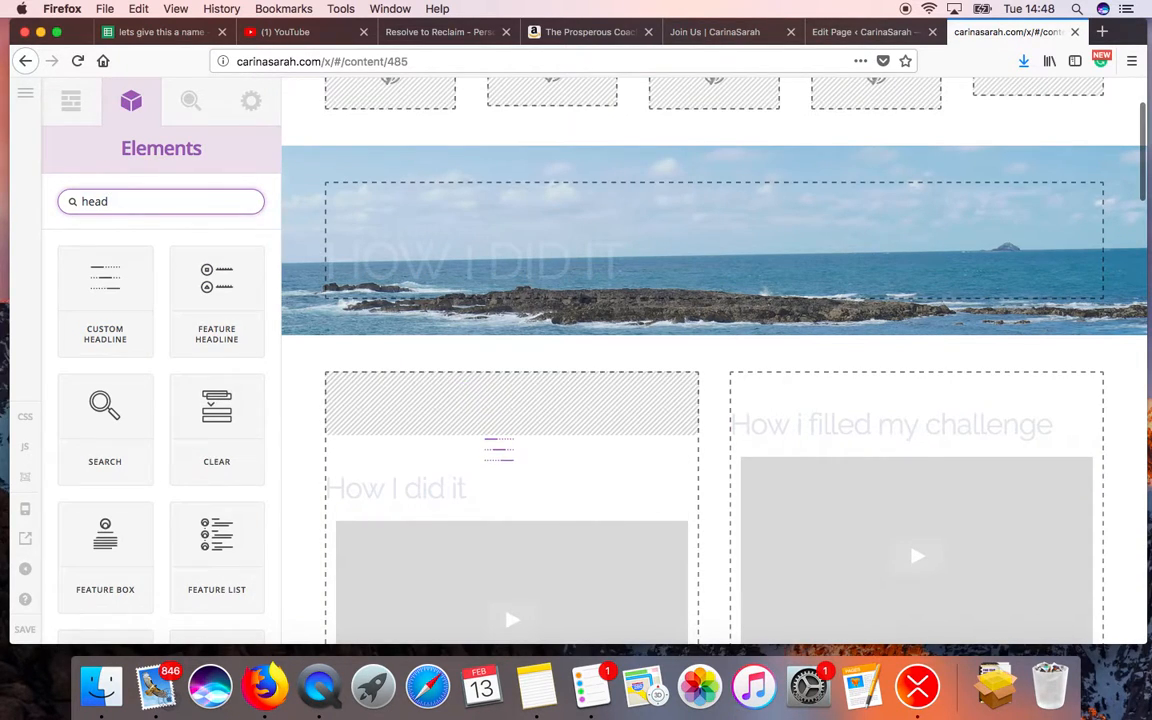
pyautogui.moveTo(499, 447); pyautogui.dragTo(496, 453)
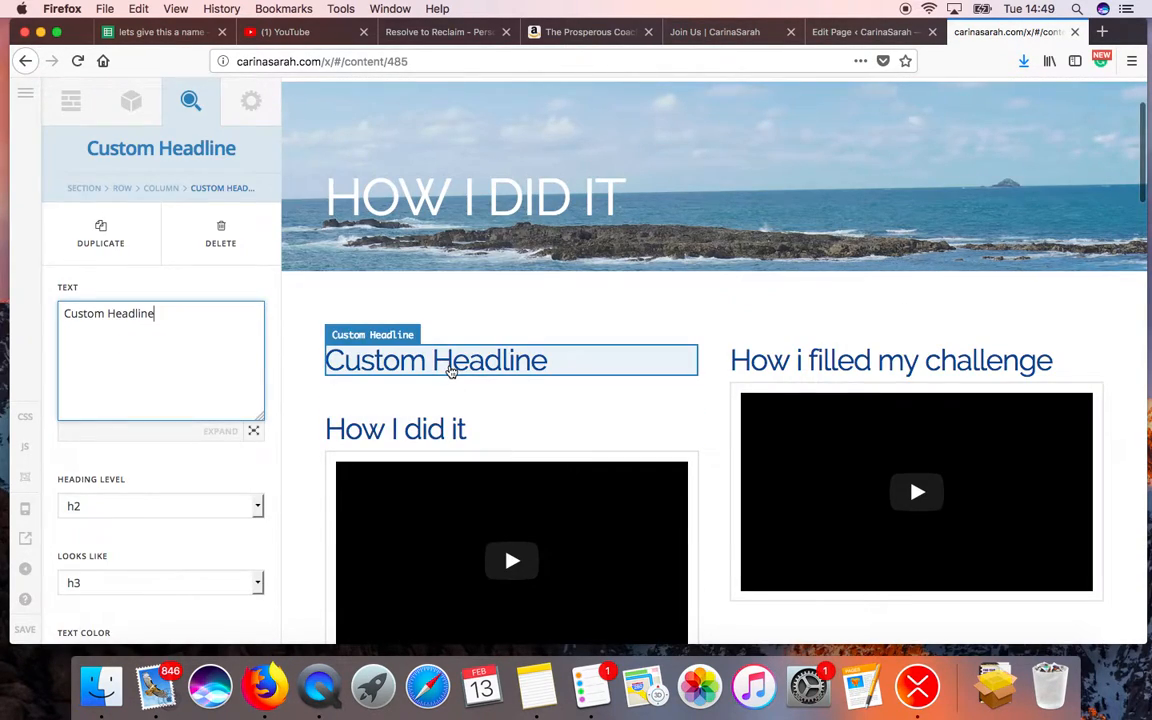
# - Delete the extra Custom Headline placed above the How I did it headline
pyautogui.scroll(-5, 141, 463)
pyautogui.scroll(5, 141, 461)
pyautogui.click(471, 373)
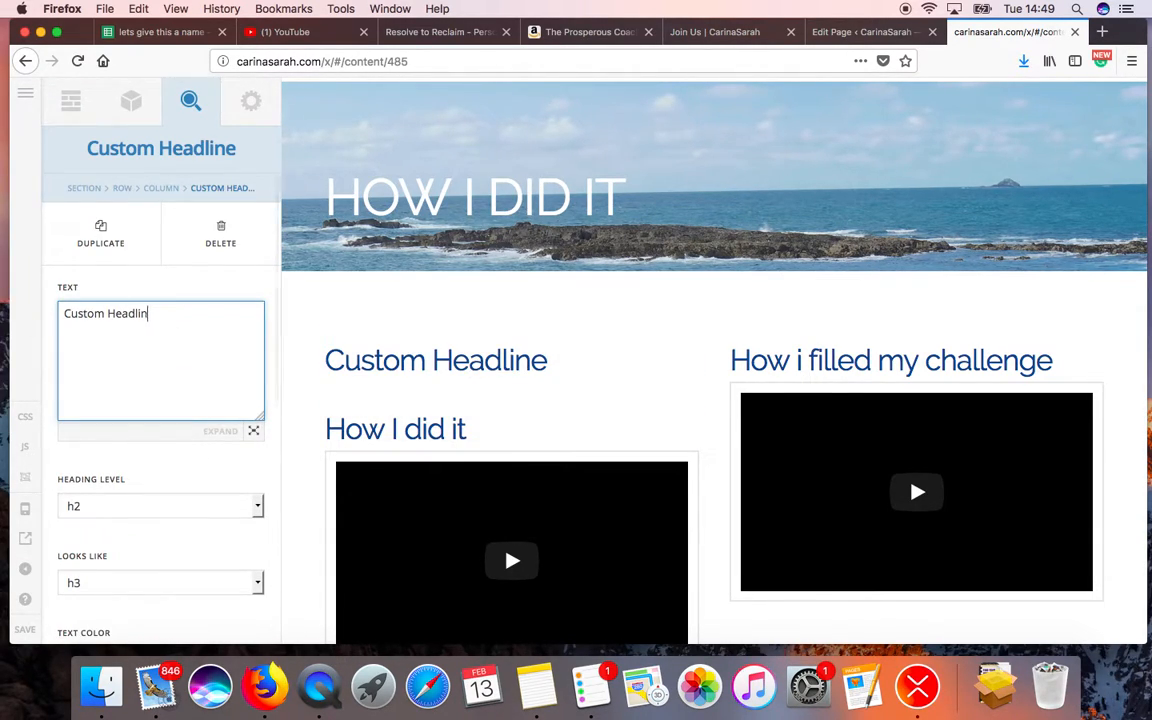
pyautogui.click(218, 253)
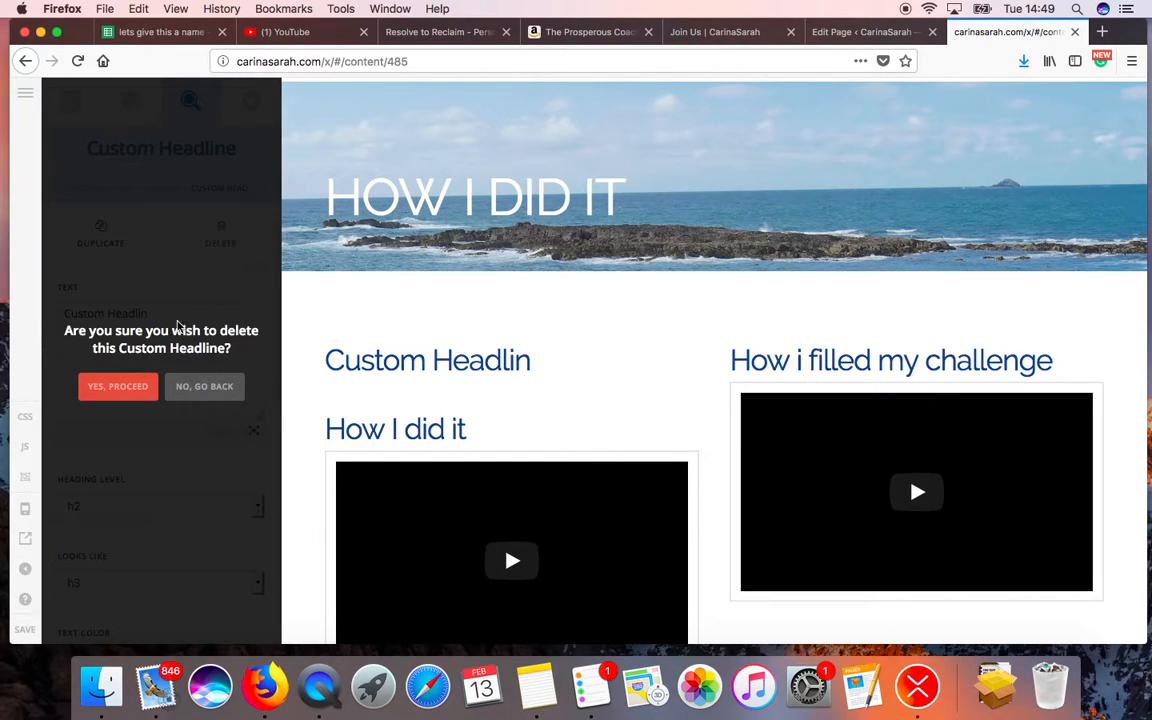
pyautogui.click(116, 392)
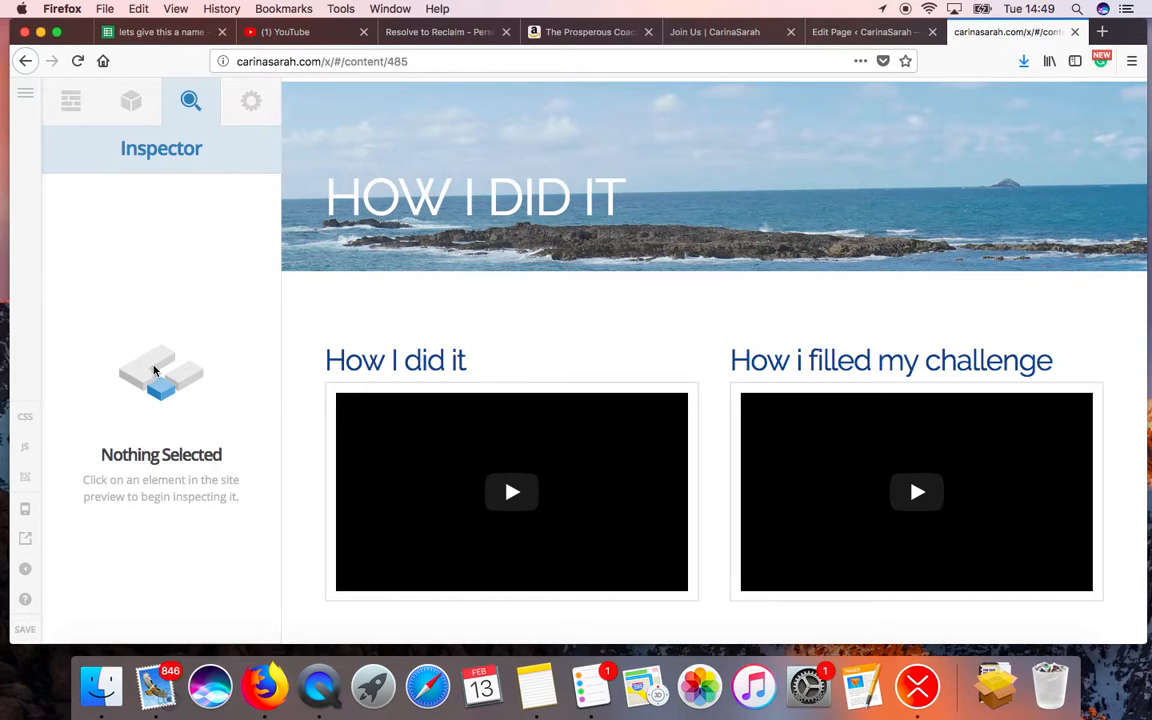
# - Save the challenge page's content and exit the builder to the WordPress dashboard
pyautogui.scroll(-5, 460, 330)
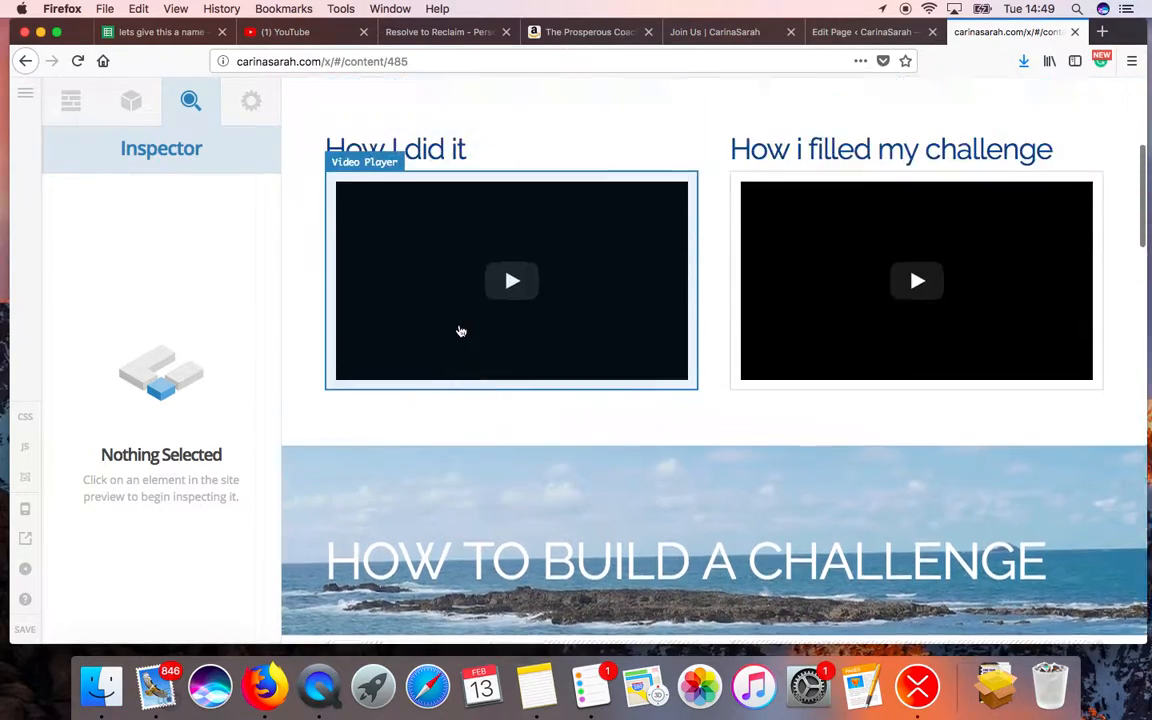
pyautogui.scroll(3, 460, 330)
pyautogui.scroll(-10, 460, 330)
pyautogui.scroll(-6, 461, 331)
pyautogui.scroll(15, 461, 331)
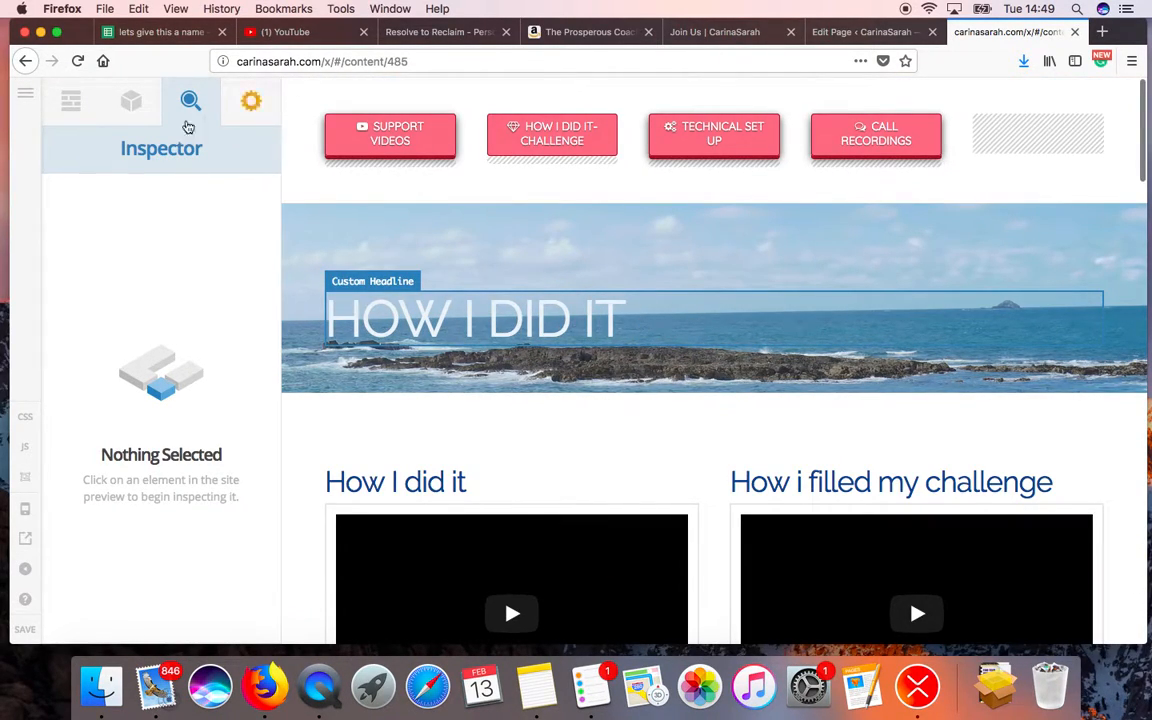
pyautogui.scroll(-7, 468, 506)
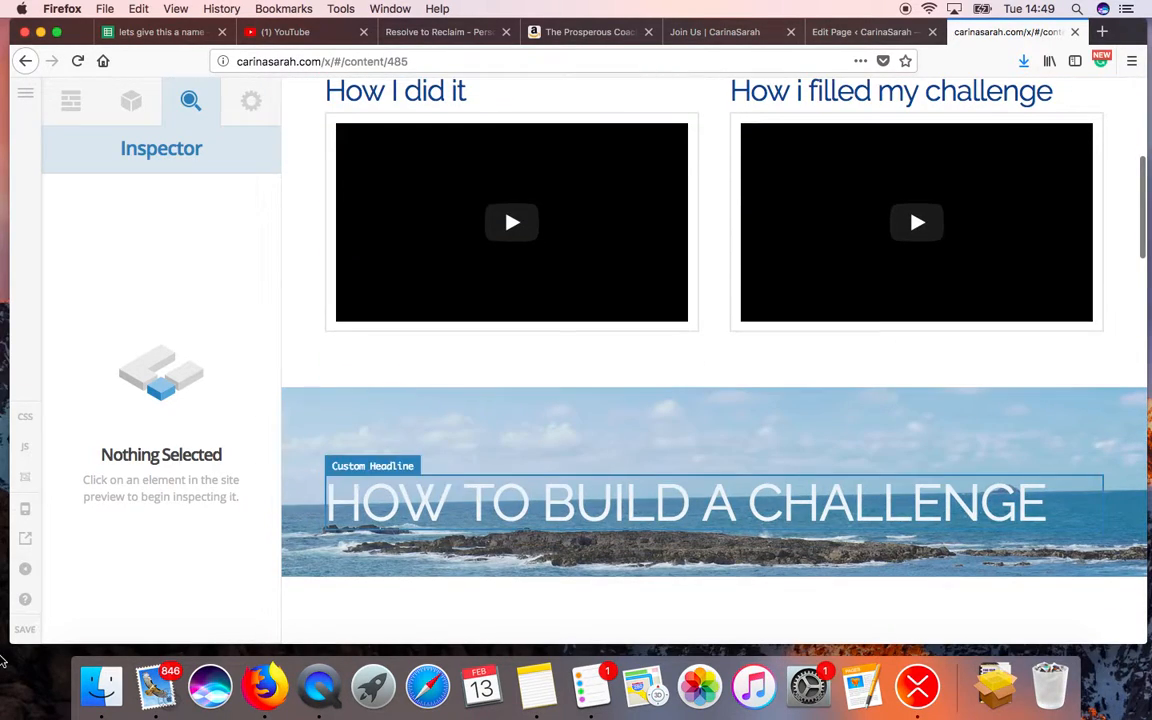
pyautogui.click(24, 630)
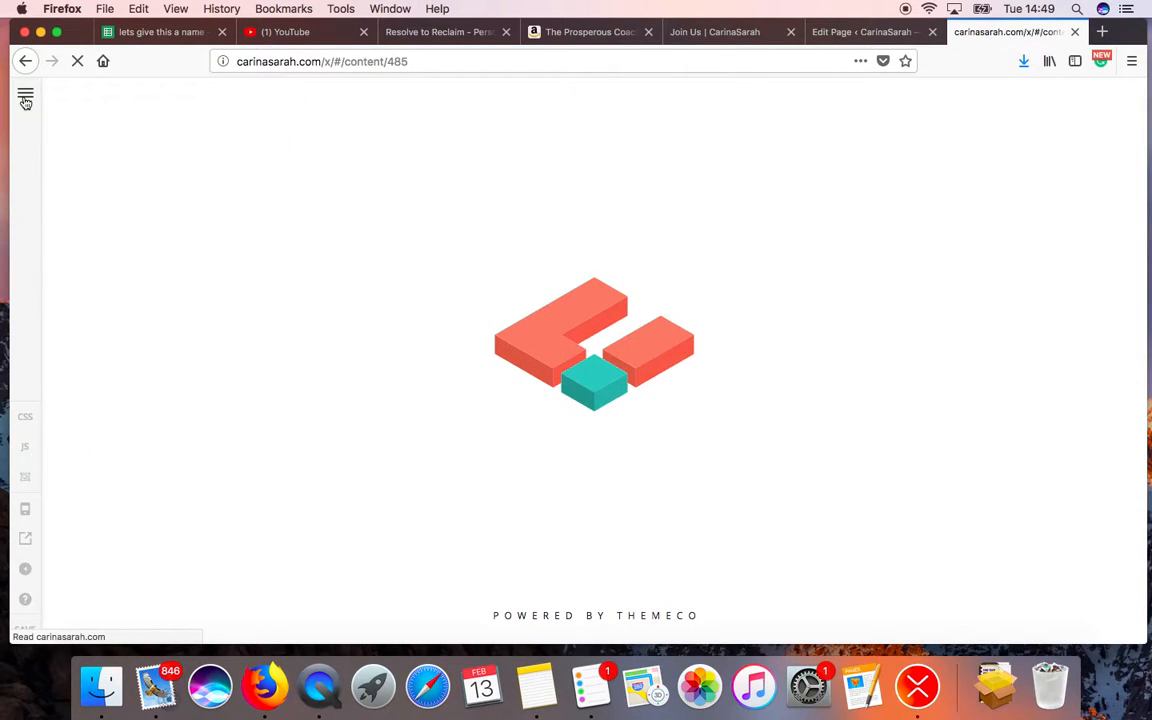
pyautogui.click(25, 100)
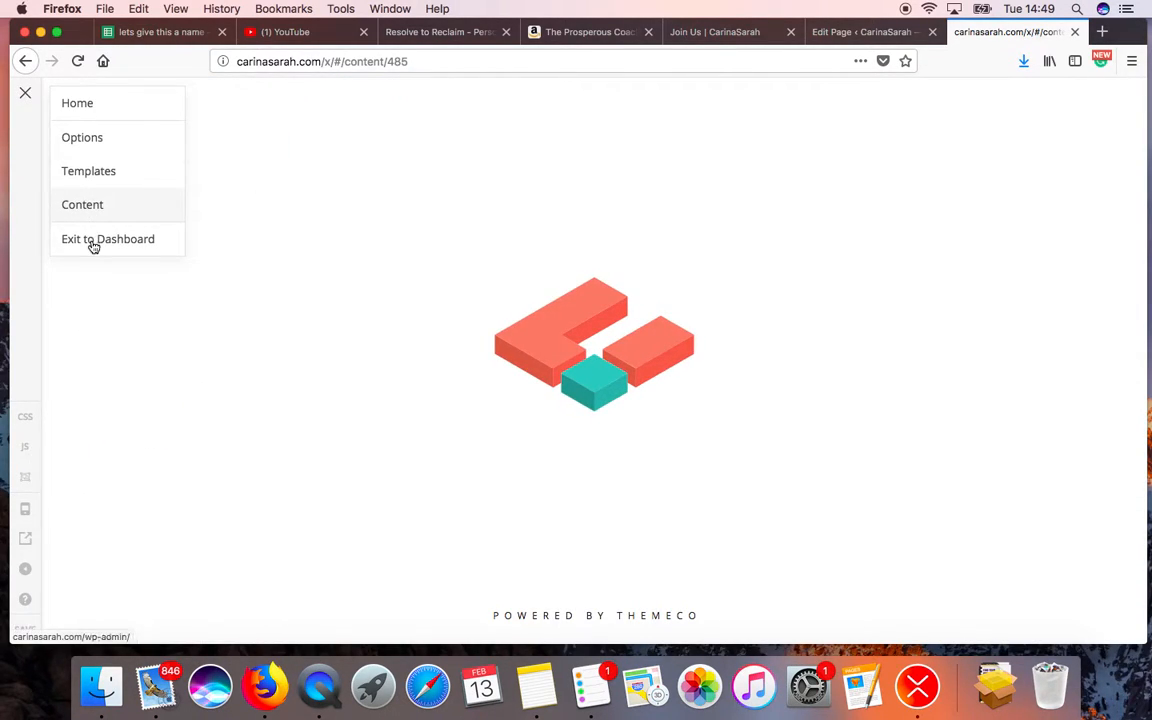
pyautogui.click(93, 242)
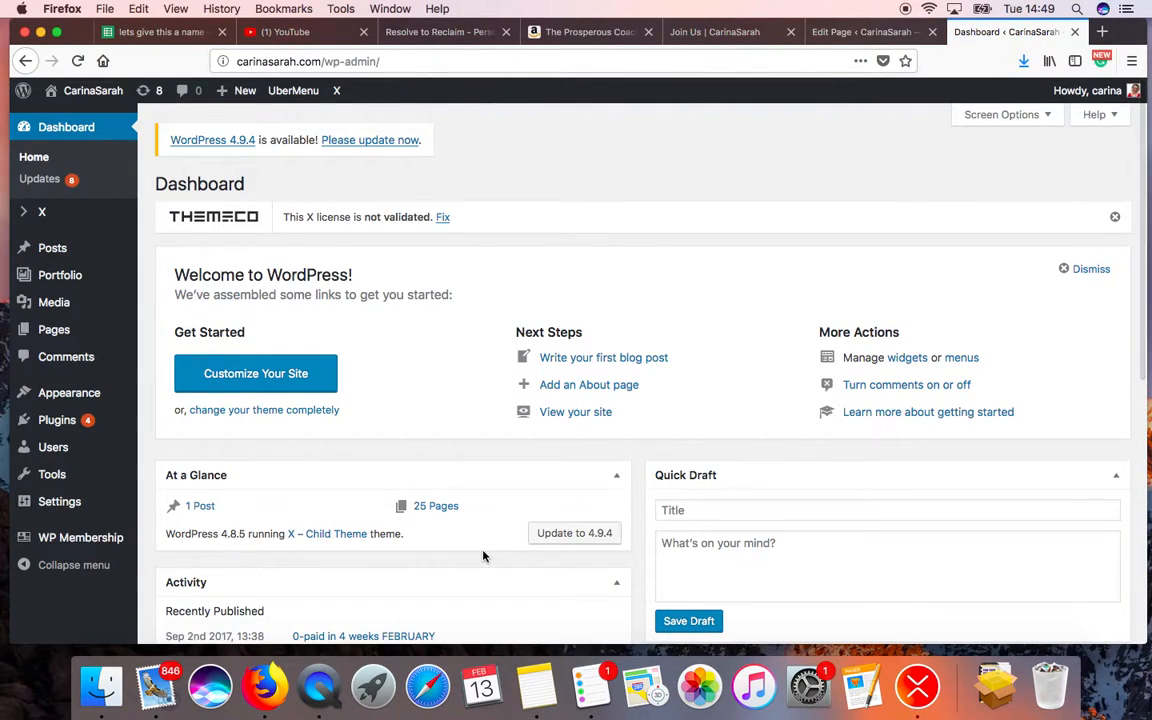
# - Open the 0-P FEB CHALLENGE page from the site's page list for editing
pyautogui.click(44, 331)
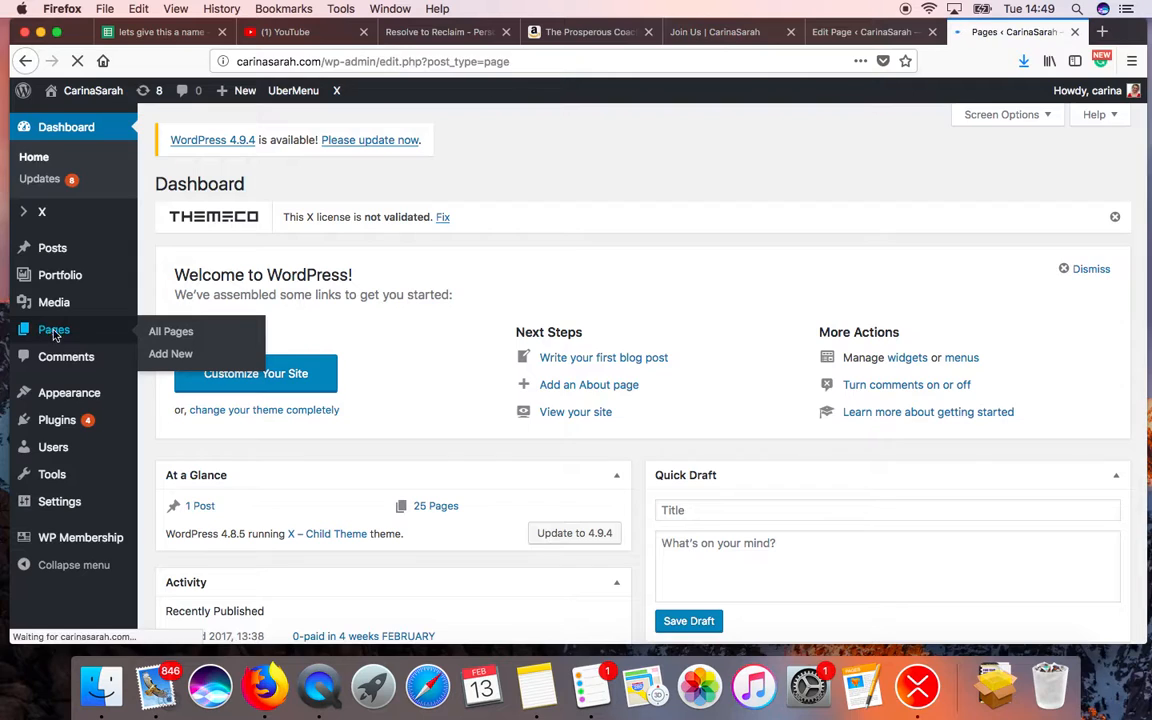
pyautogui.scroll(-10, 306, 489)
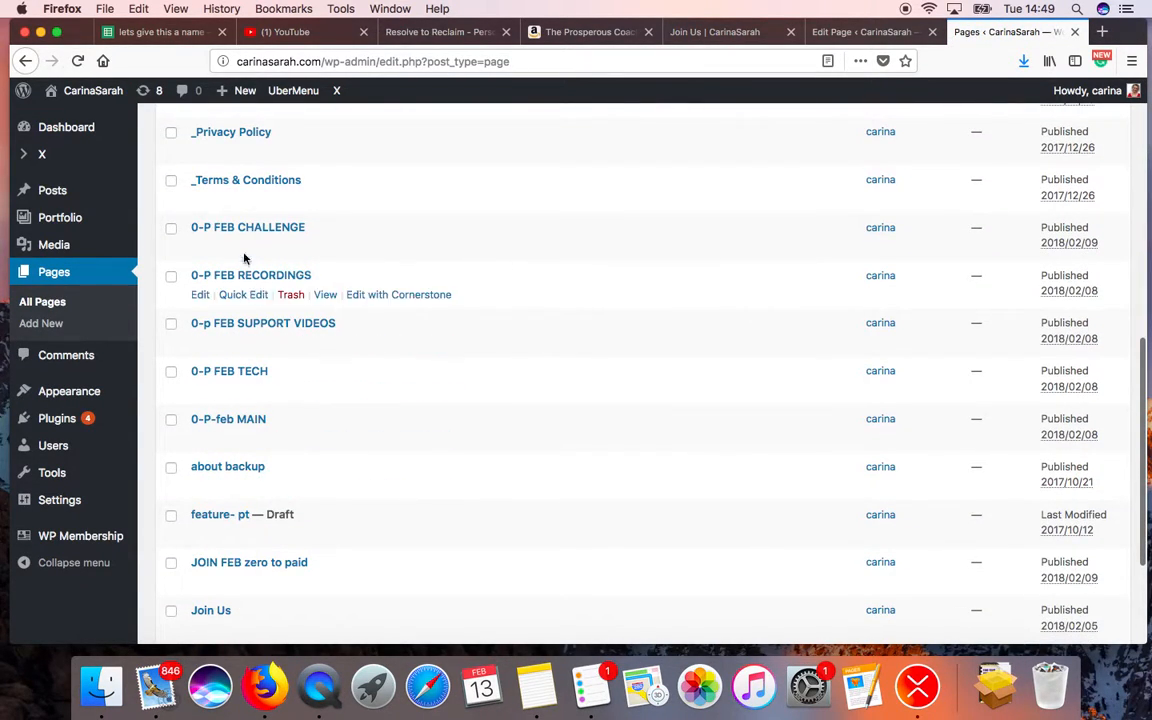
pyautogui.click(200, 248)
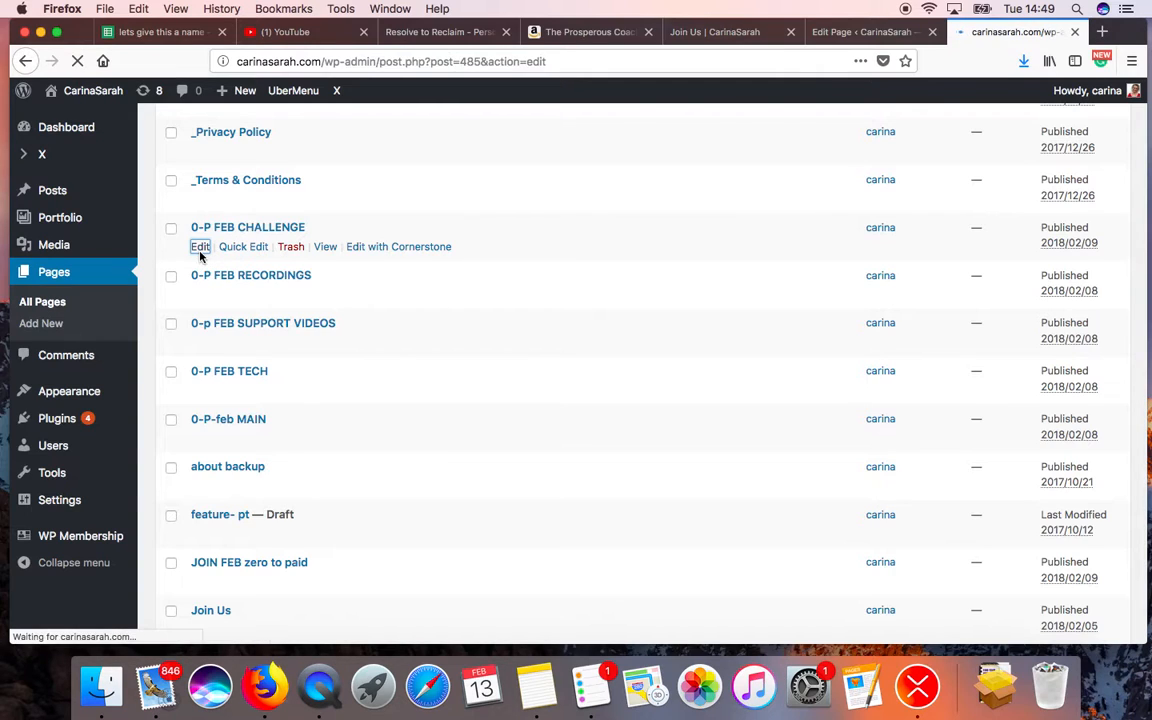
# - Check the page's membership protection settings and update the published 0-P FEB CHALLENGE page
pyautogui.scroll(-20, 464, 518)
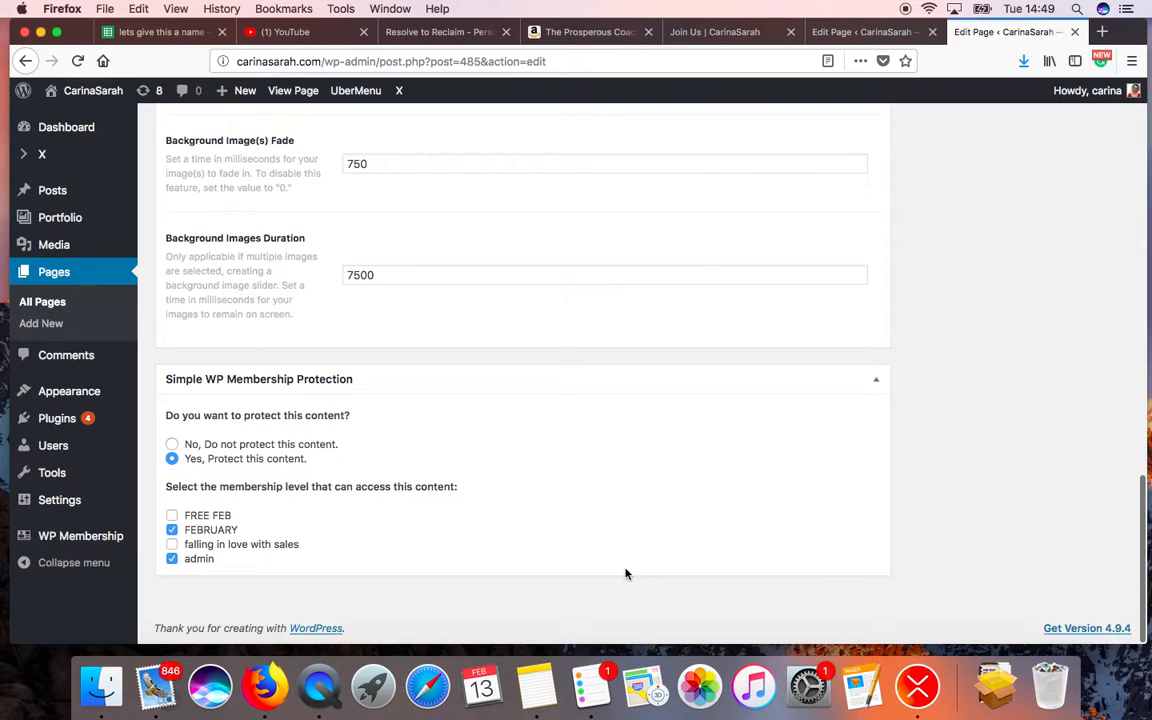
pyautogui.scroll(20, 626, 573)
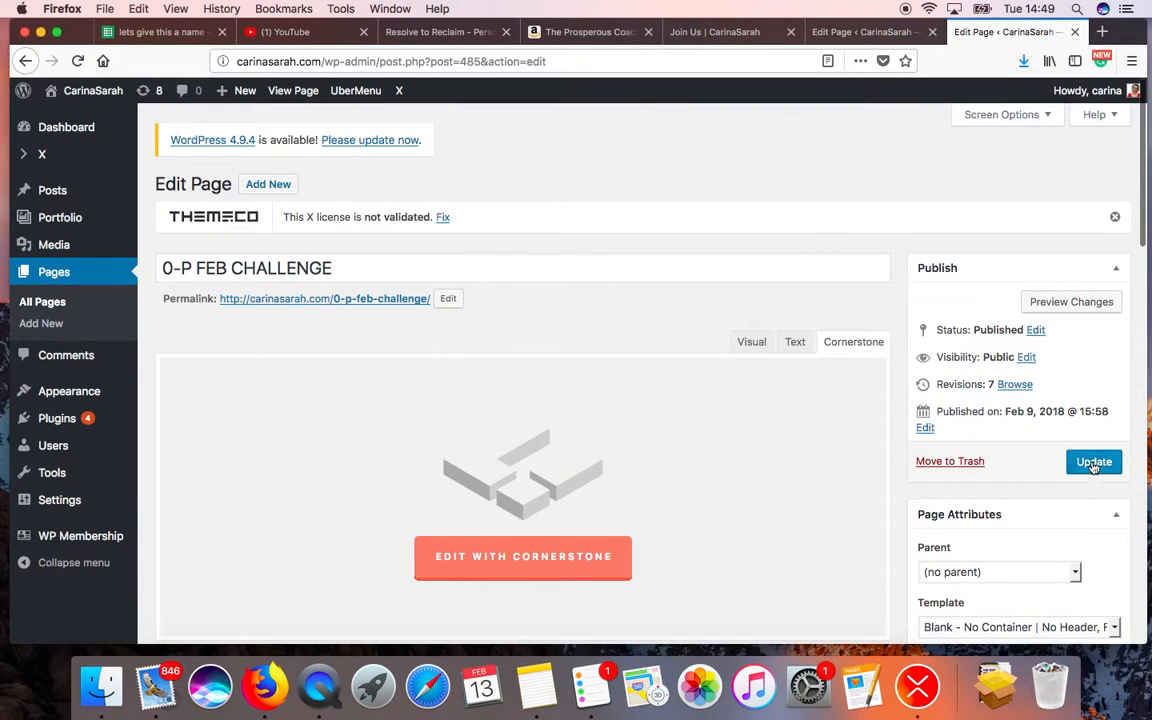
pyautogui.click(1094, 463)
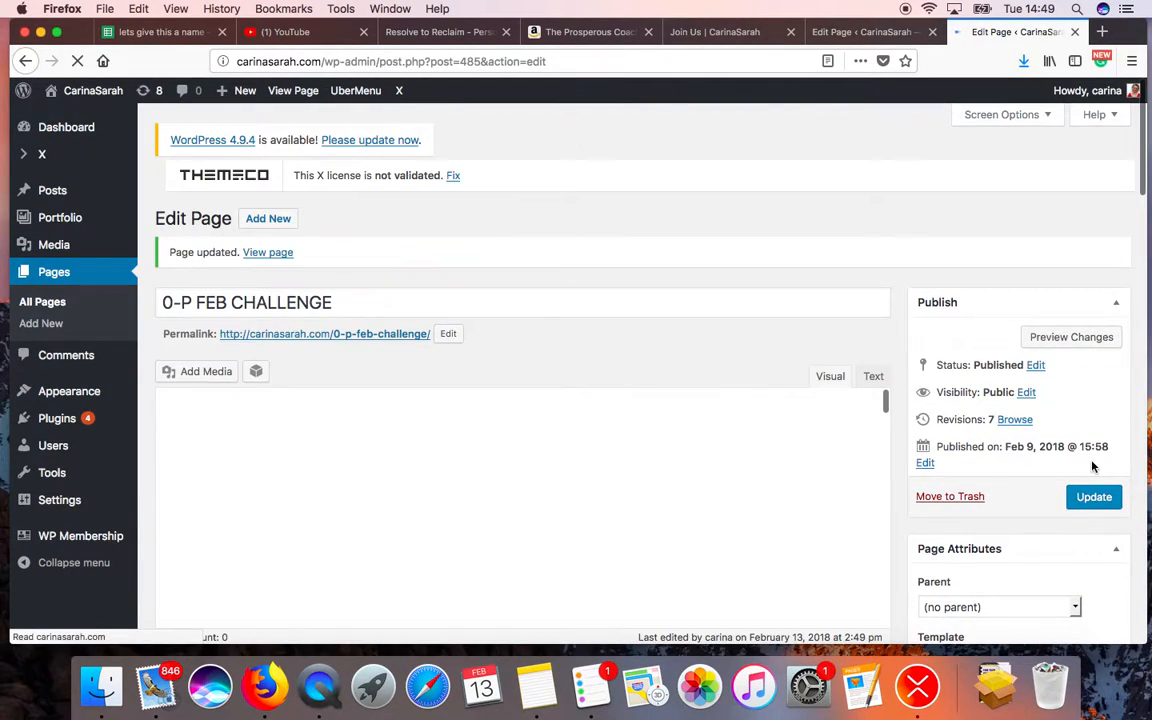